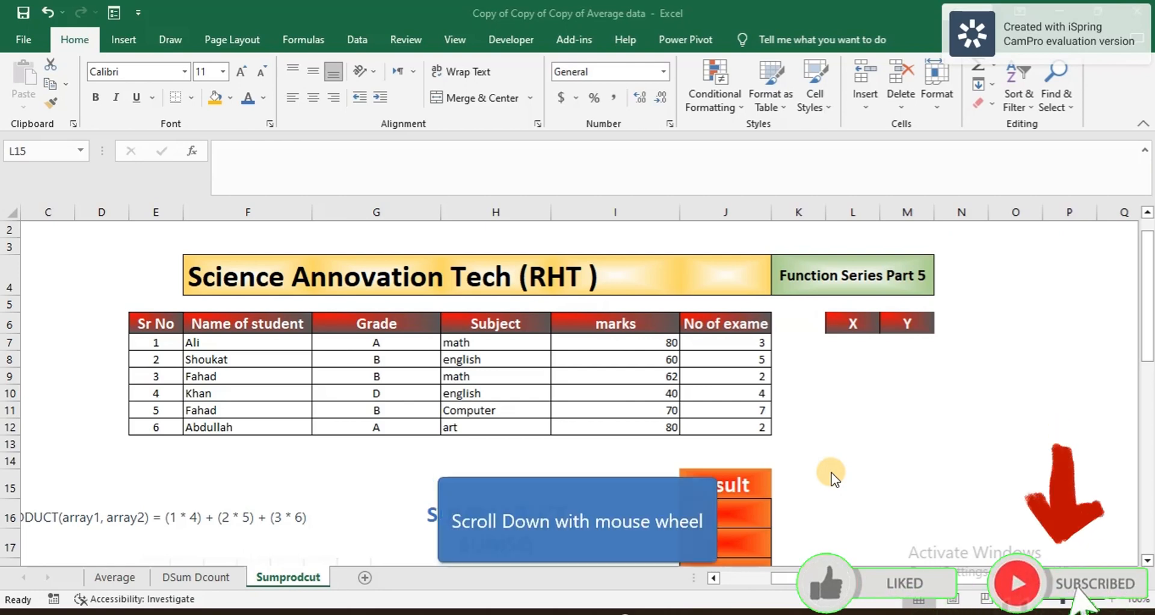
Step: Review the function labels in column H, from SUMPRODUCT down to SERIESSUM
{"action": "scroll", "coordinate": [832, 479], "scroll_direction": "down", "scroll_amount": 4}
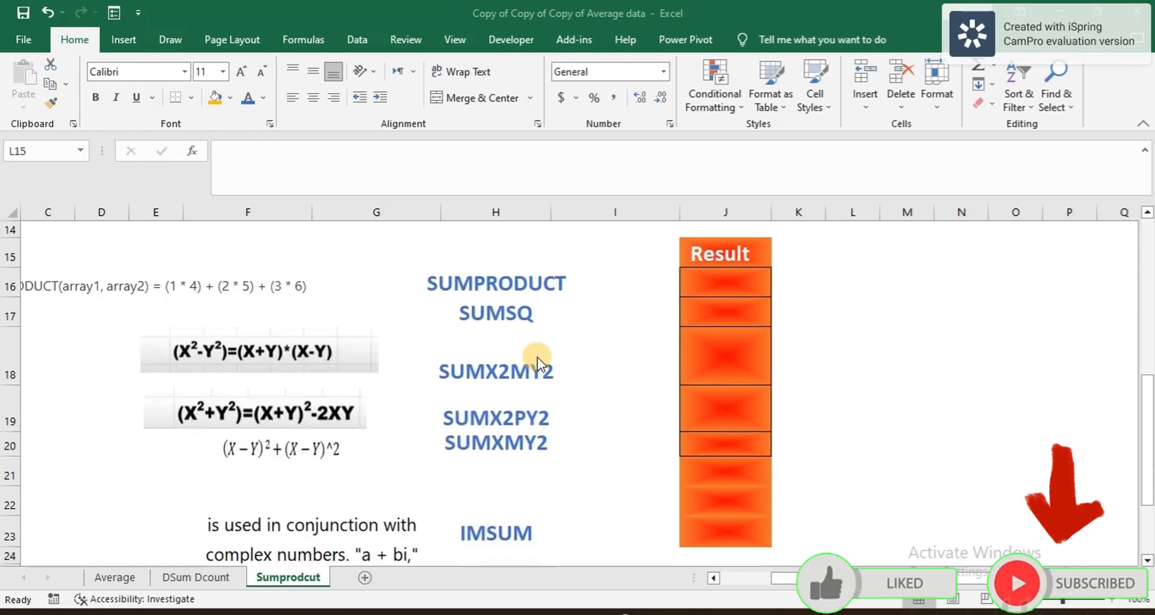
{"action": "left_click", "coordinate": [496, 289]}
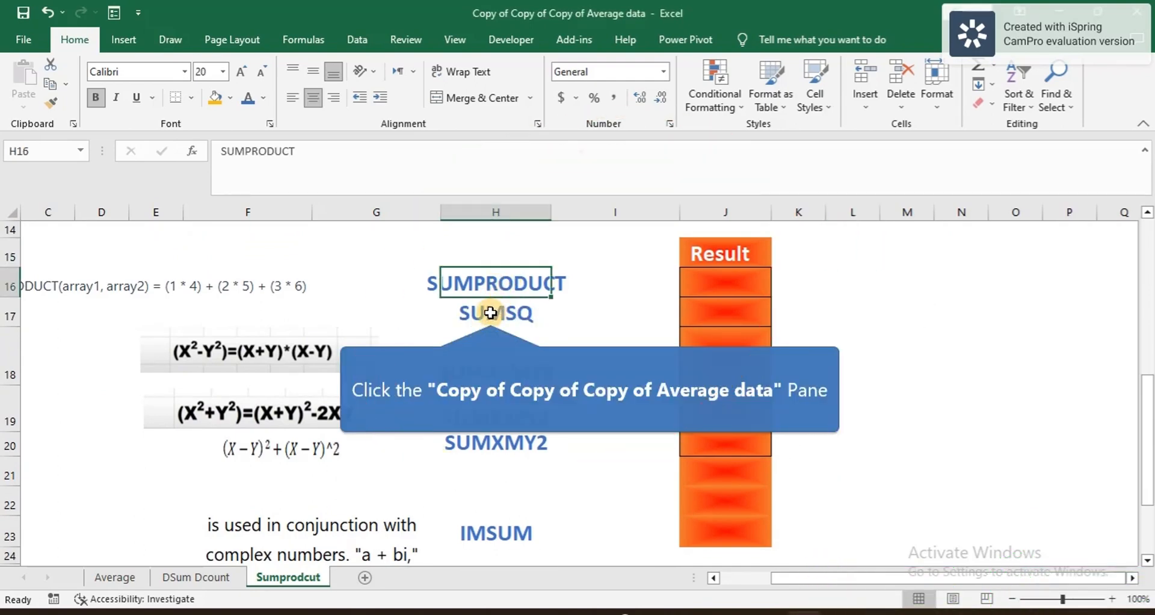
{"action": "left_click", "coordinate": [490, 312]}
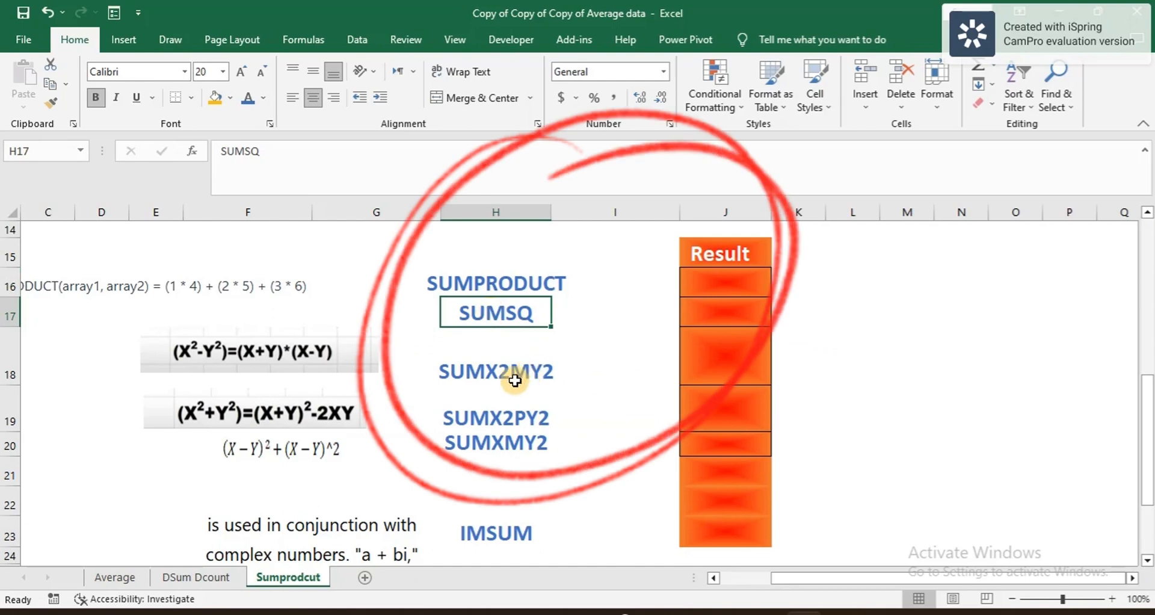
{"action": "left_click", "coordinate": [469, 382]}
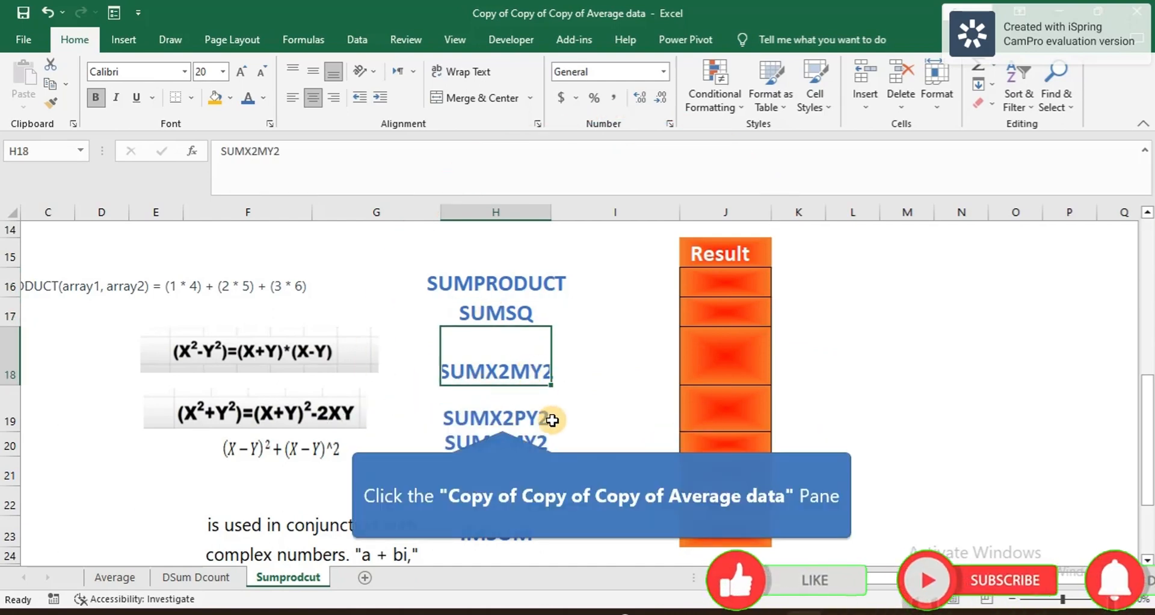
{"action": "left_click", "coordinate": [503, 418]}
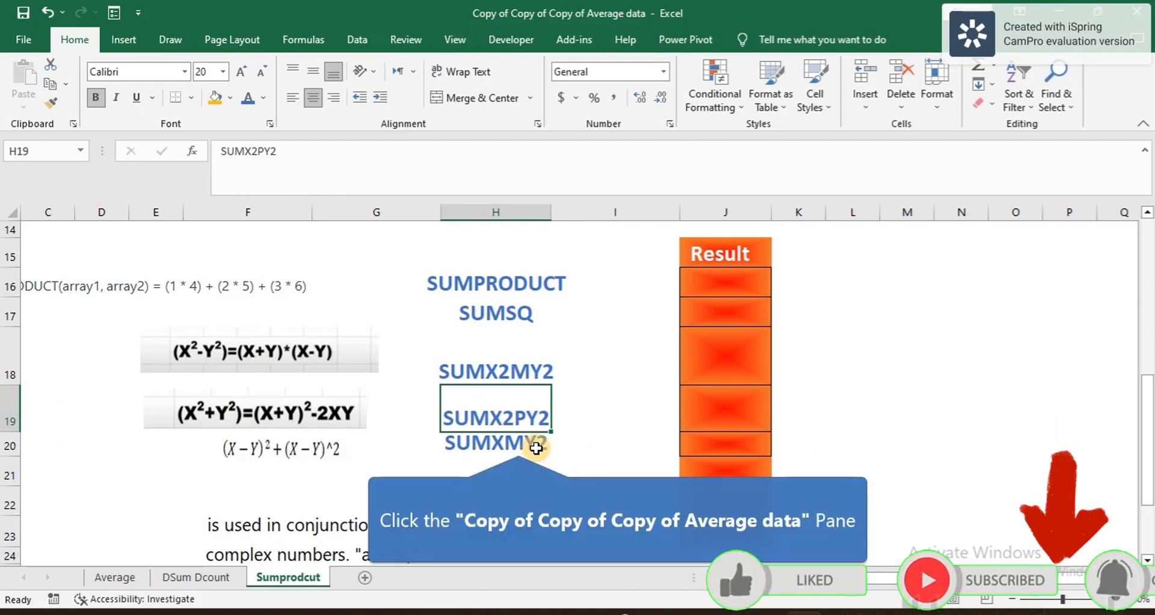
{"action": "left_click", "coordinate": [518, 443]}
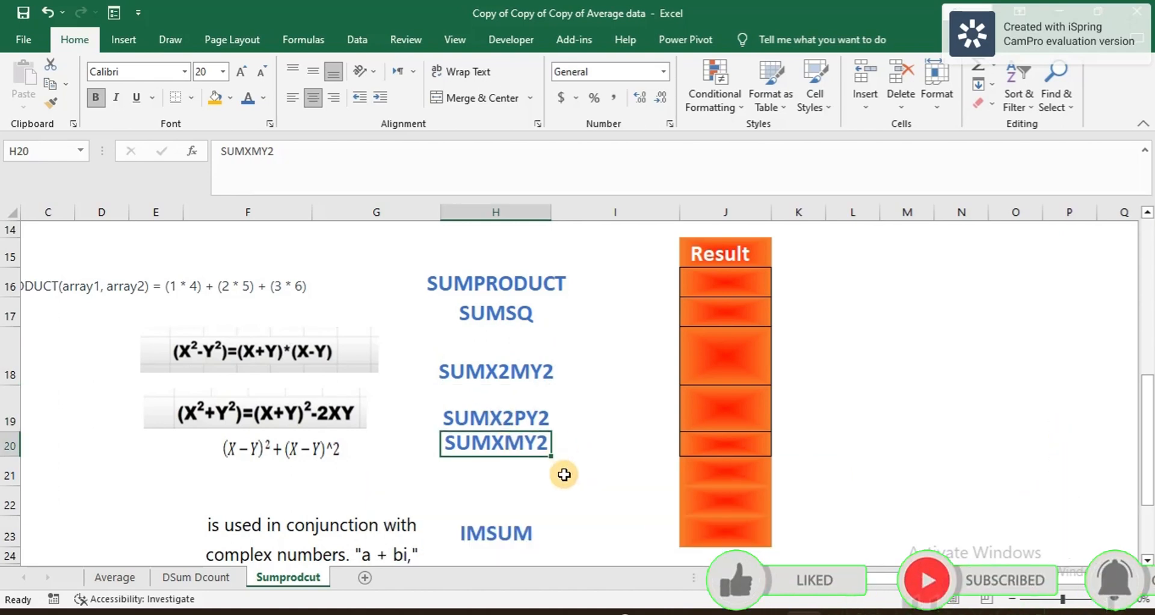
{"action": "scroll", "coordinate": [563, 475], "scroll_direction": "down", "scroll_amount": 2}
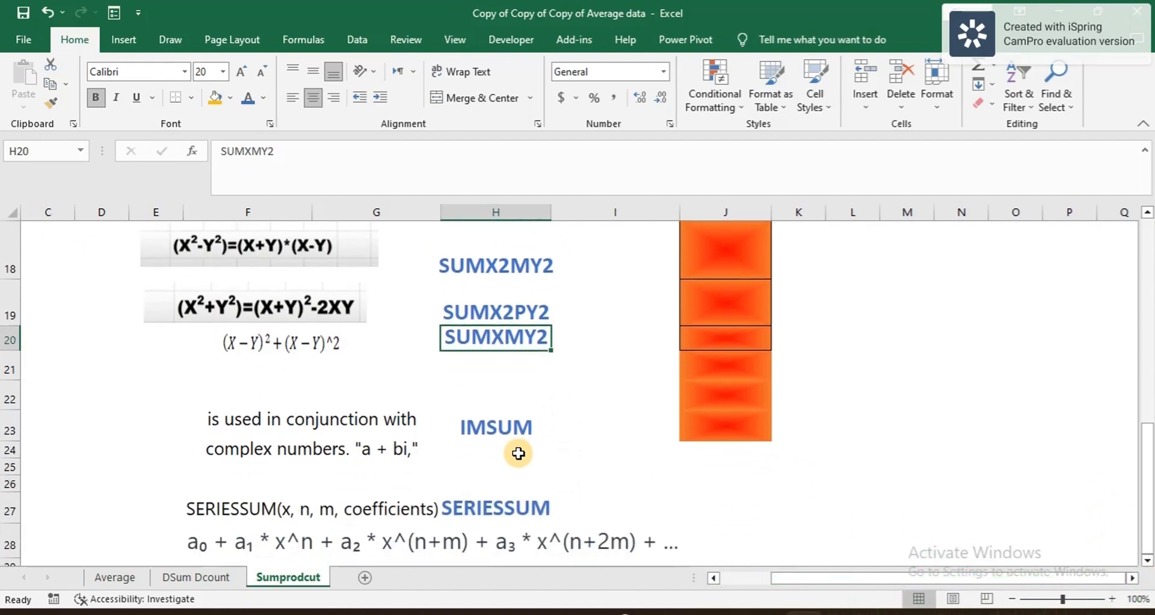
{"action": "left_click", "coordinate": [495, 507]}
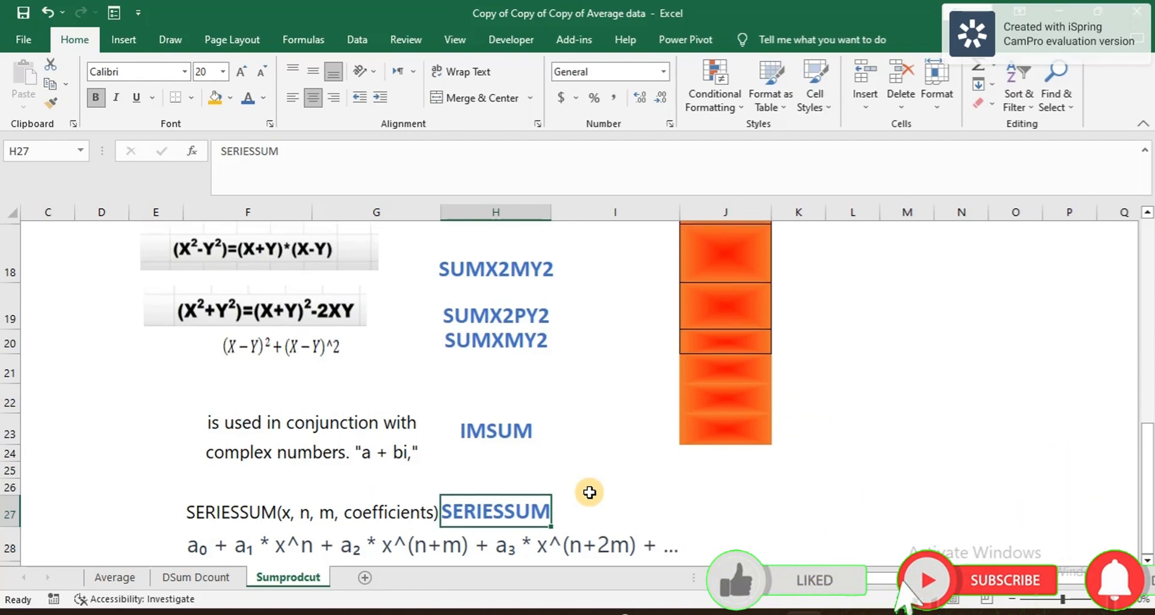
{"action": "scroll", "coordinate": [589, 493], "scroll_direction": "up", "scroll_amount": 2}
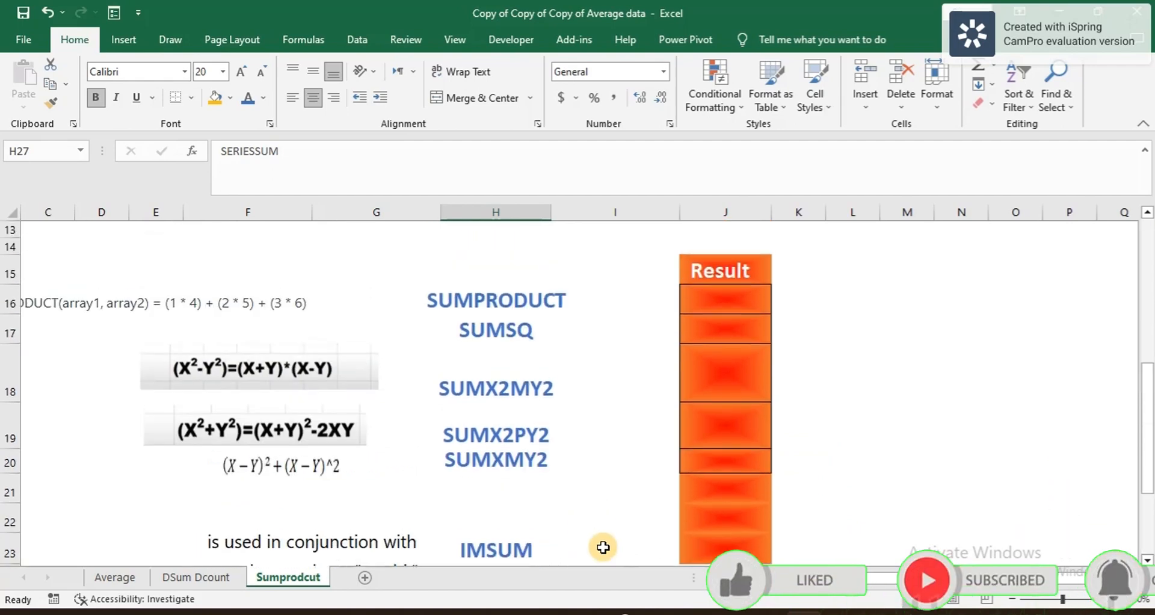
{"action": "scroll", "coordinate": [605, 421], "scroll_direction": "up", "scroll_amount": 3}
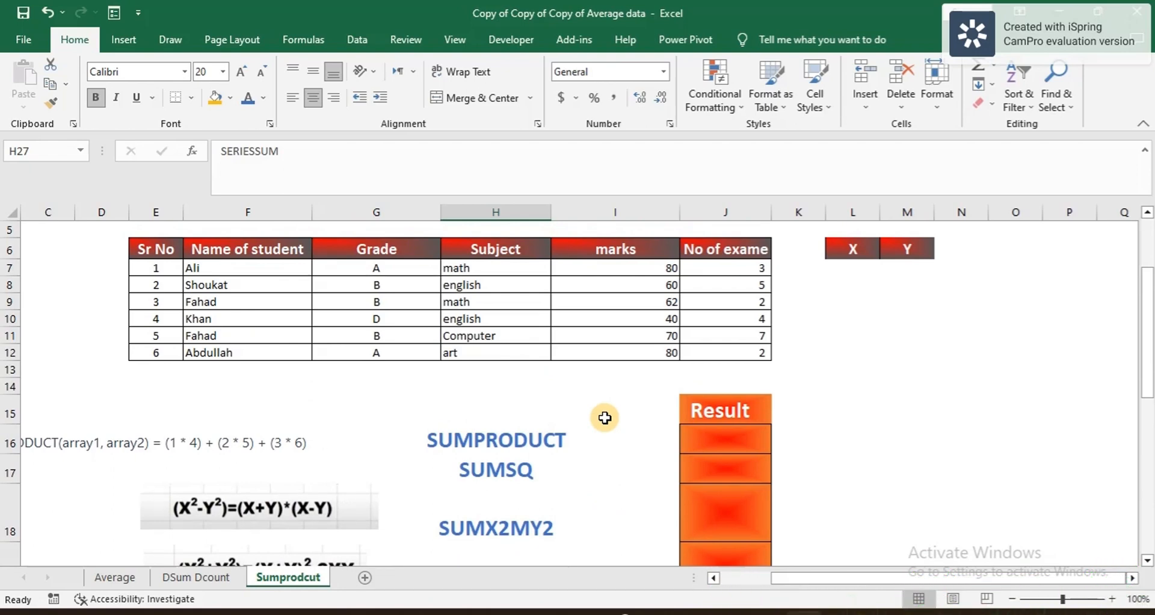
Step: Enter =SUMPRODUCT(I7:I12,J7:J12) in J16, returning 1,474
{"action": "left_click", "coordinate": [714, 432]}
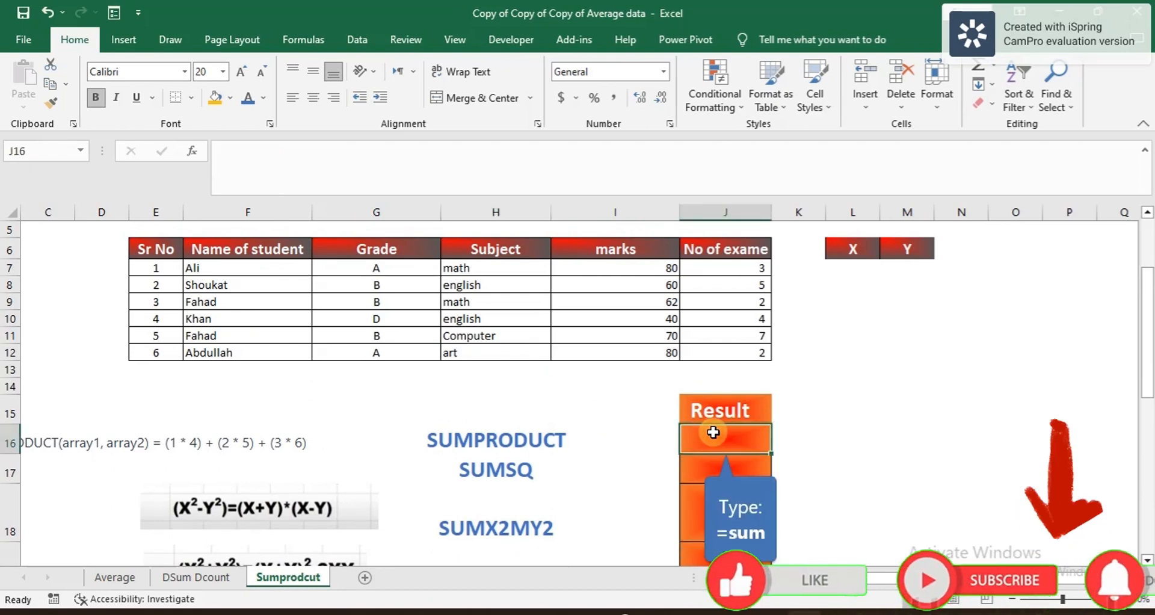
{"action": "type", "text": "="}
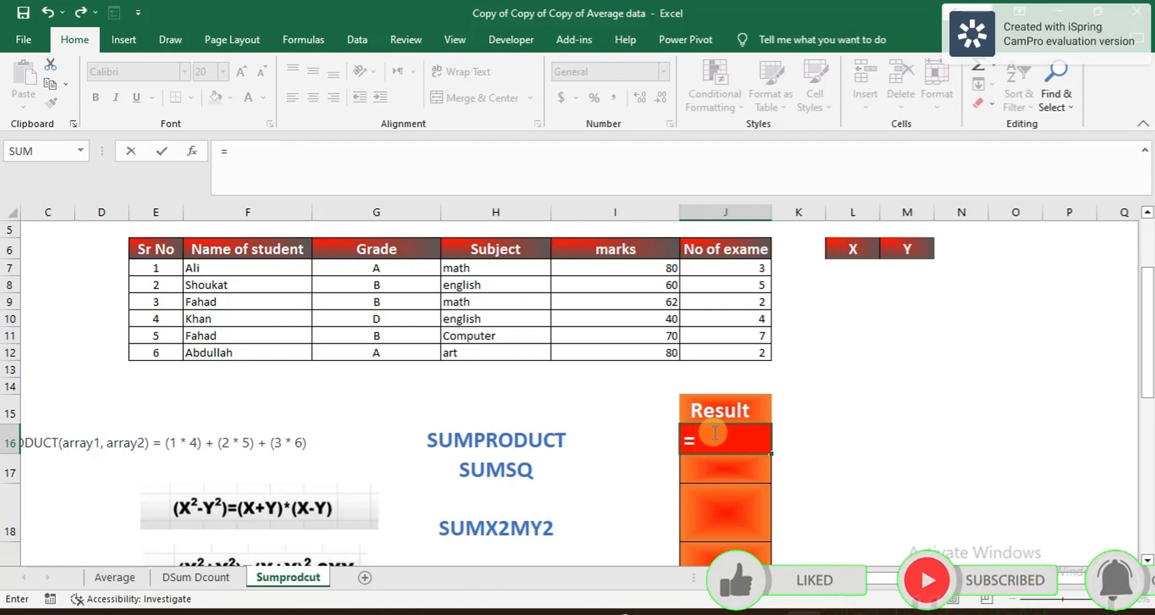
{"action": "type", "text": "sum"}
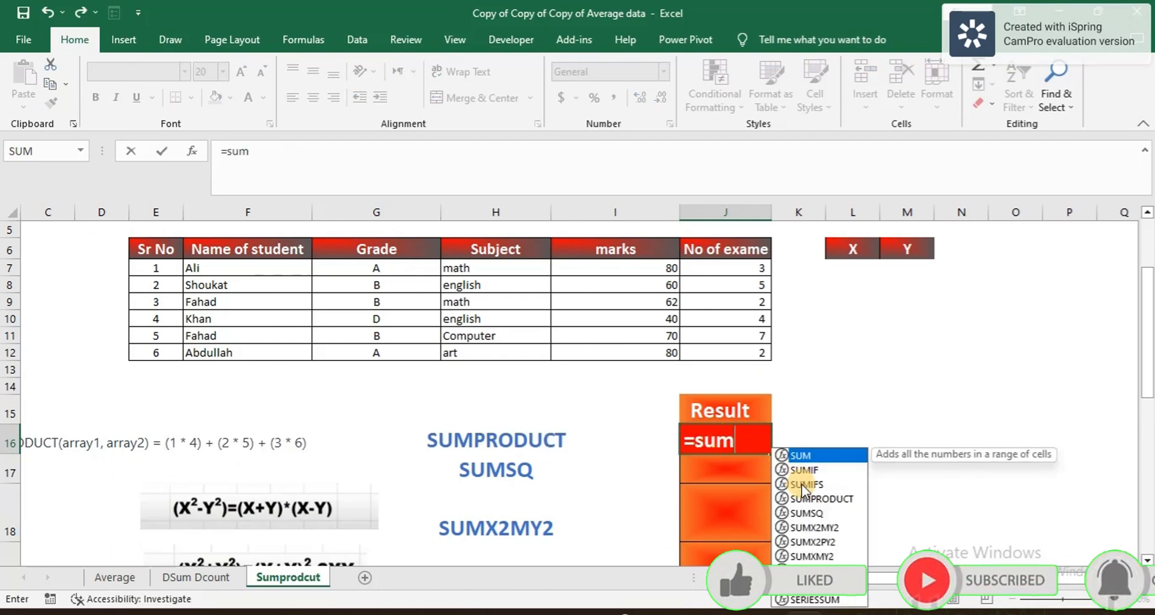
{"action": "double_click", "coordinate": [821, 498]}
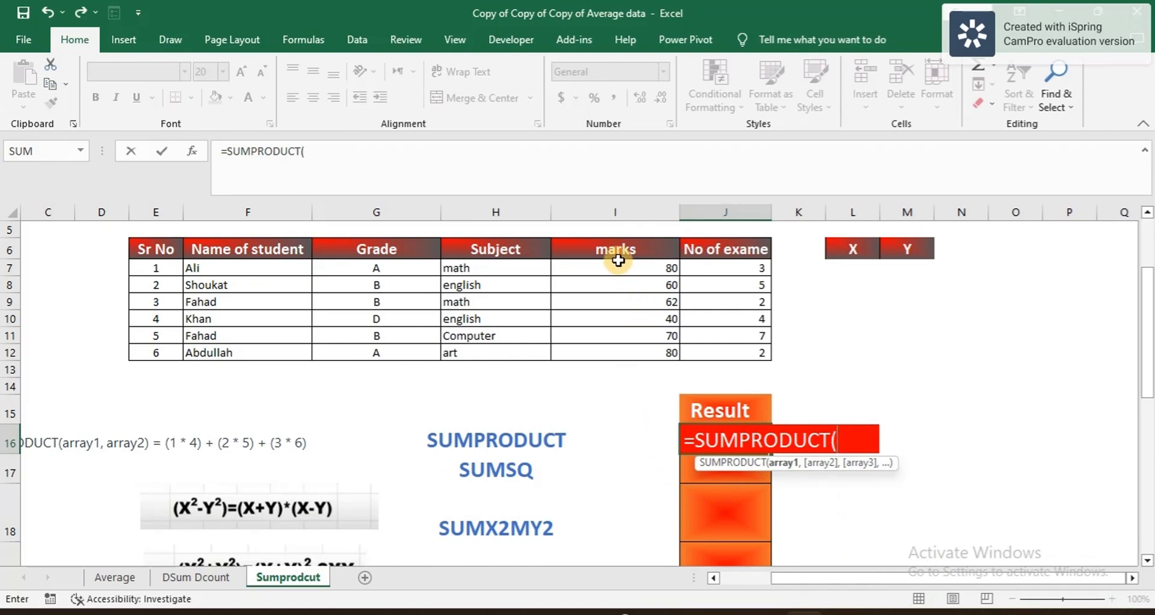
{"action": "left_click_drag", "start_coordinate": [618, 261], "coordinate": [623, 344]}
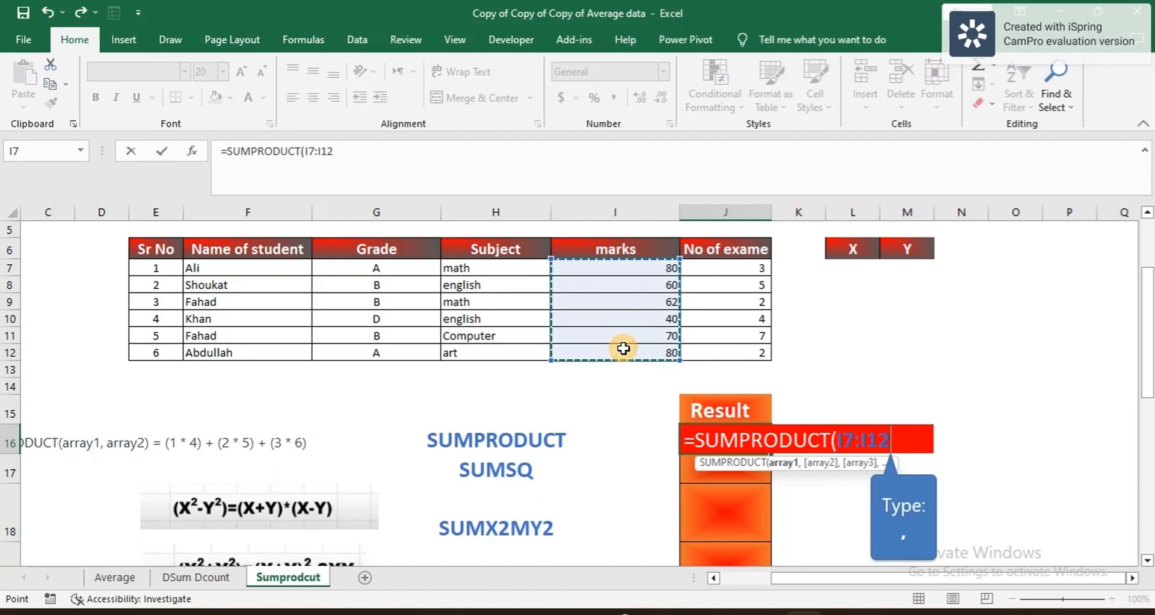
{"action": "type", "text": ","}
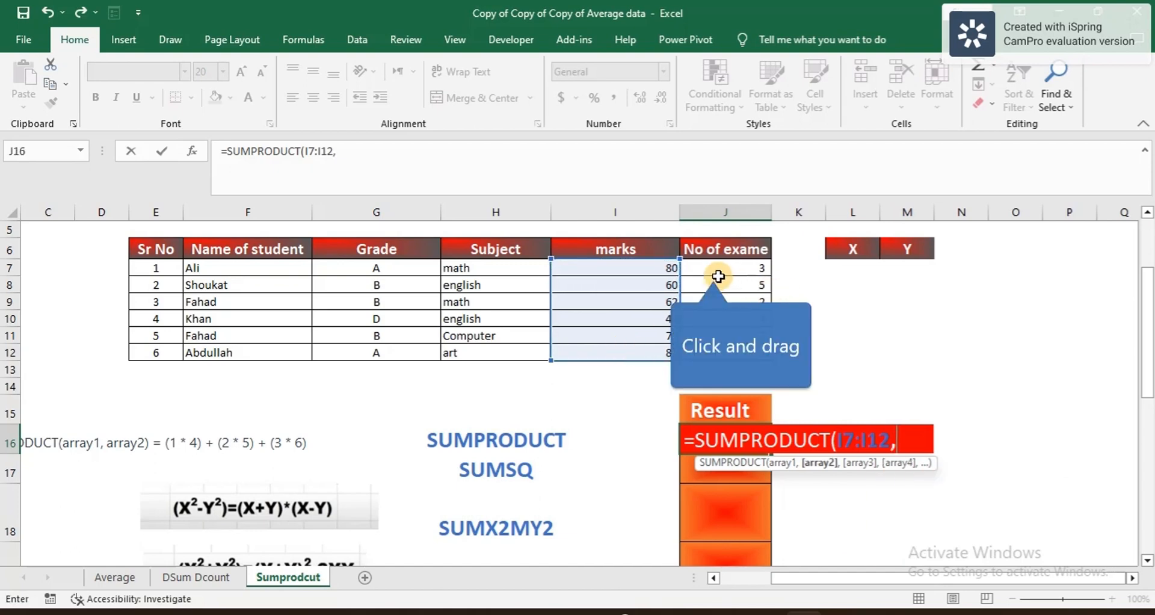
{"action": "left_click_drag", "start_coordinate": [718, 274], "coordinate": [716, 349]}
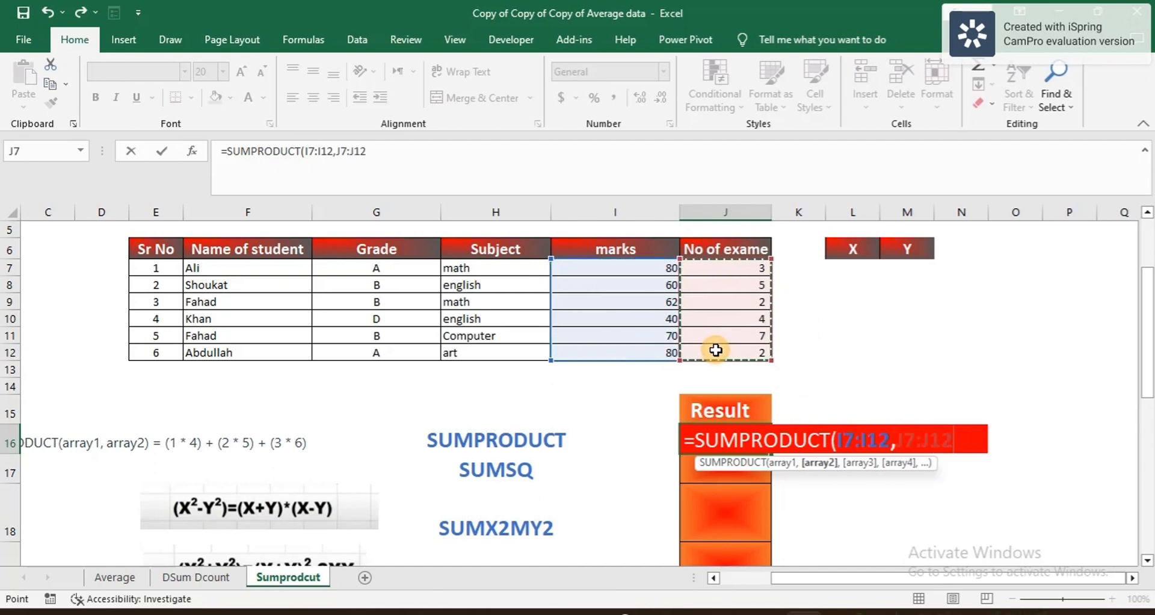
{"action": "type", "text": ")"}
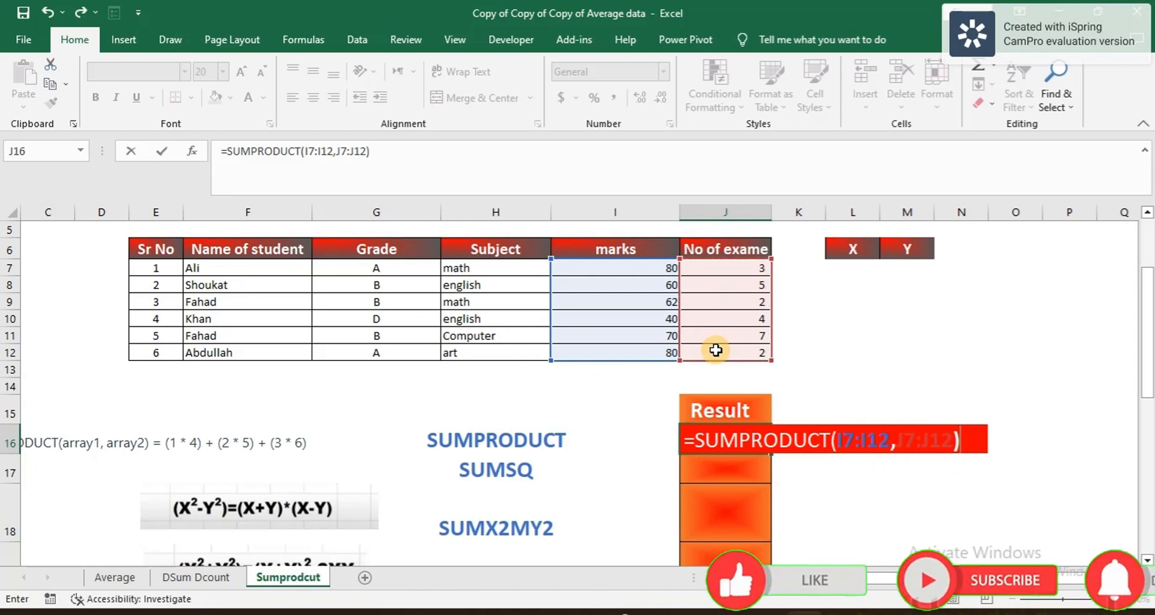
{"action": "key", "text": "Return"}
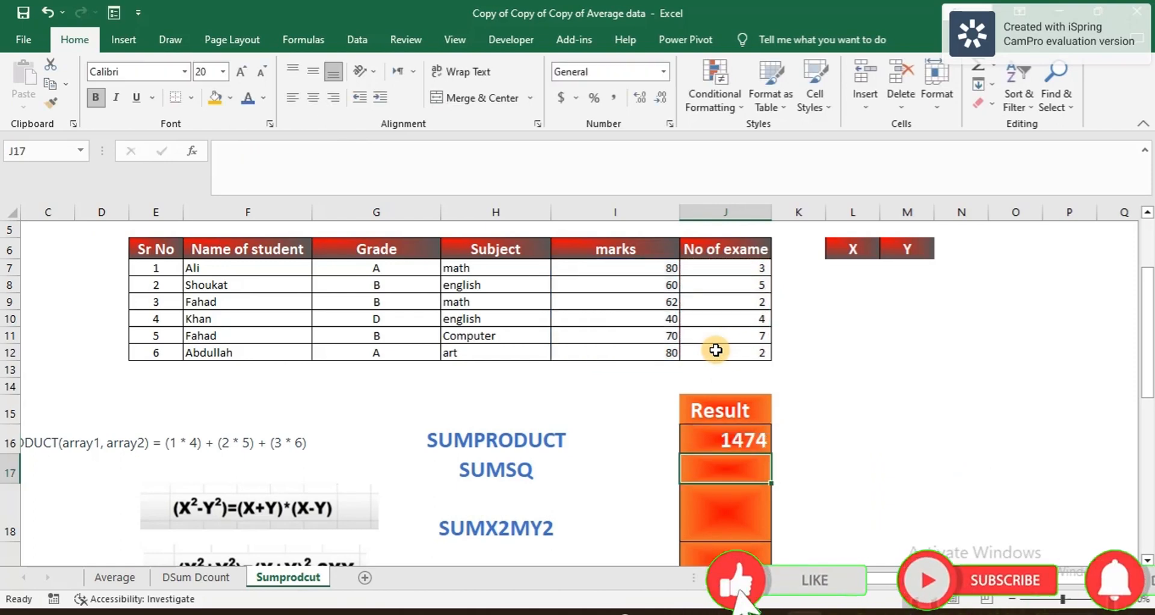
{"action": "left_click", "coordinate": [748, 428]}
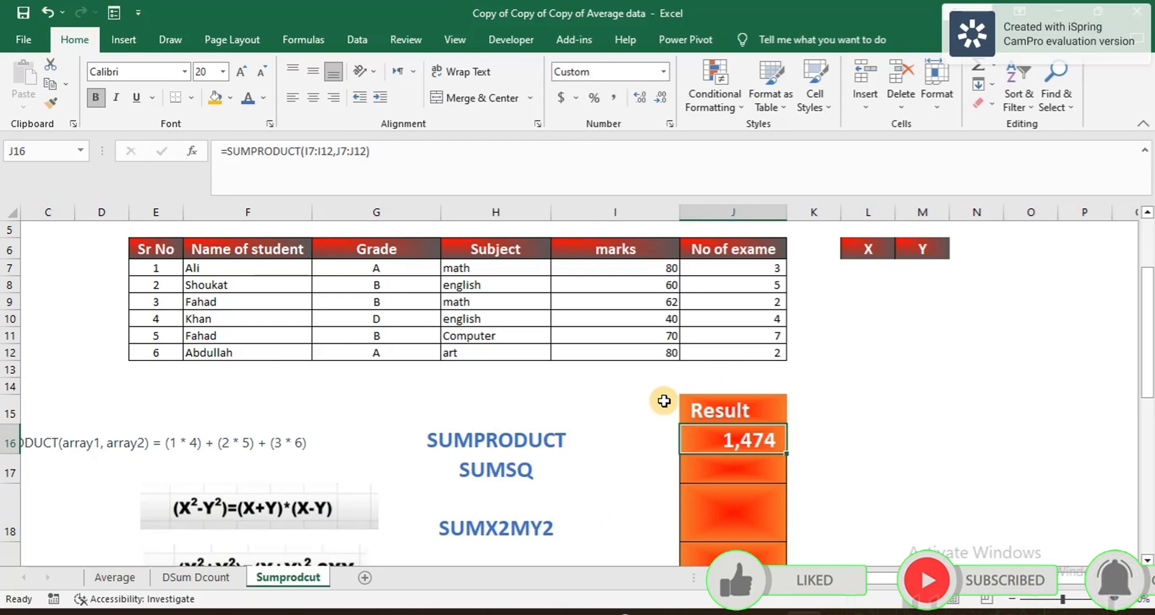
Step: Change the SUMPRODUCT syntax example text in B16 to font size 16
{"action": "scroll", "coordinate": [665, 401], "scroll_direction": "left", "scroll_amount": 2}
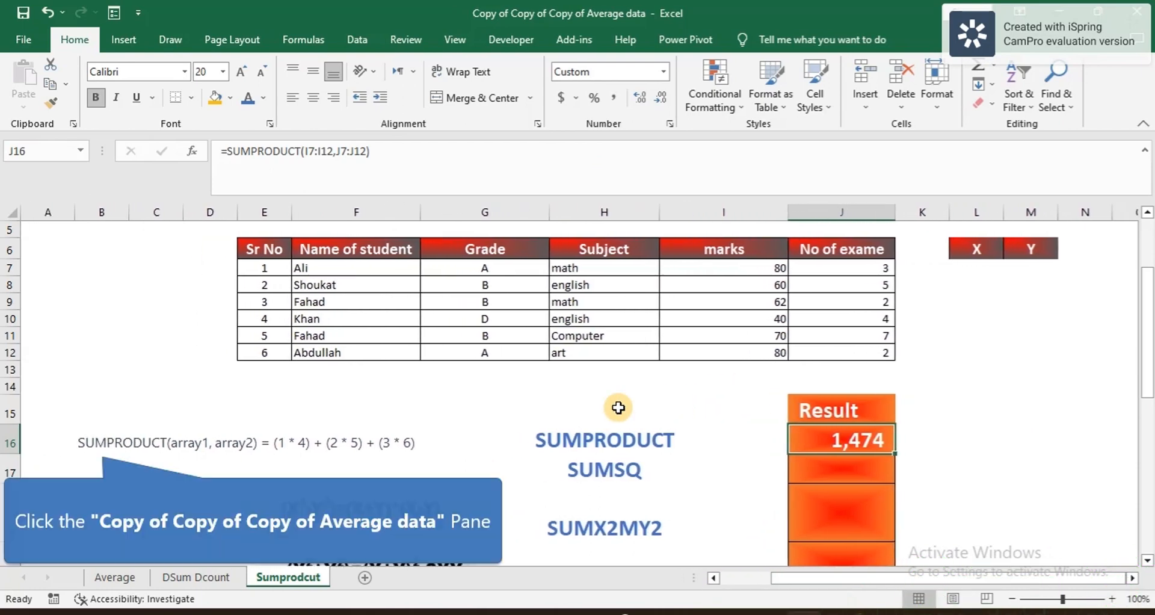
{"action": "left_click", "coordinate": [99, 442]}
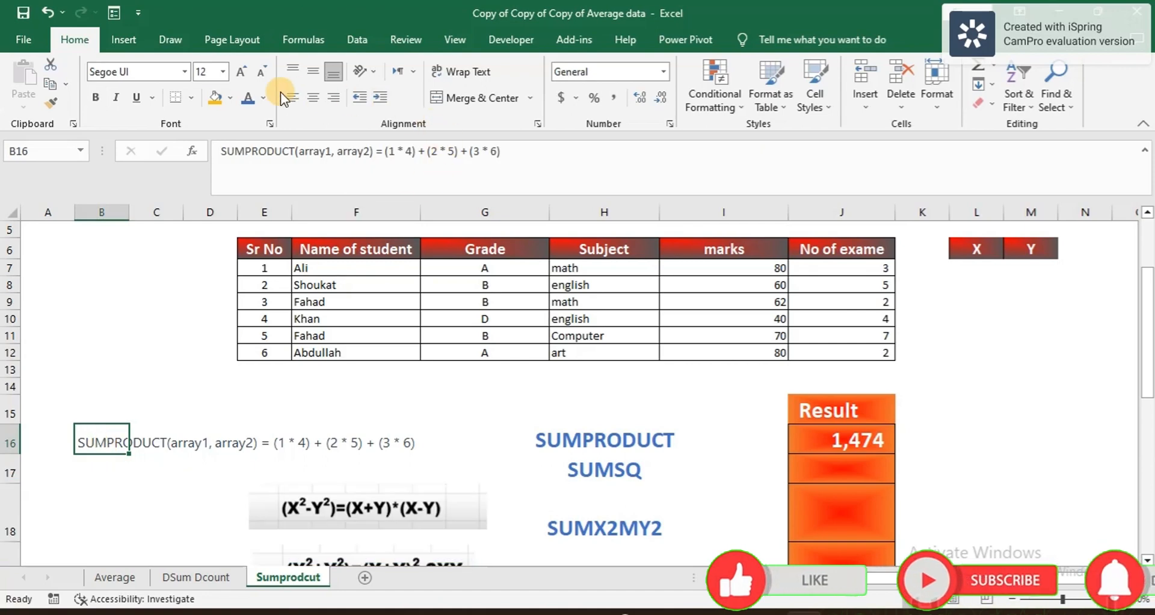
{"action": "left_click", "coordinate": [224, 71]}
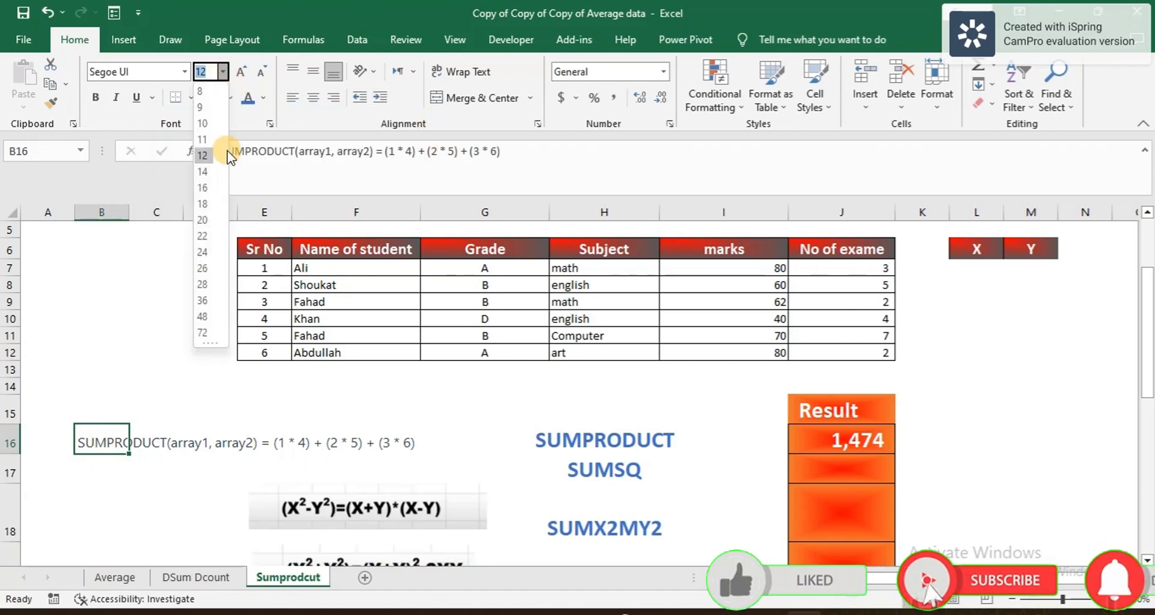
{"action": "left_click", "coordinate": [203, 187]}
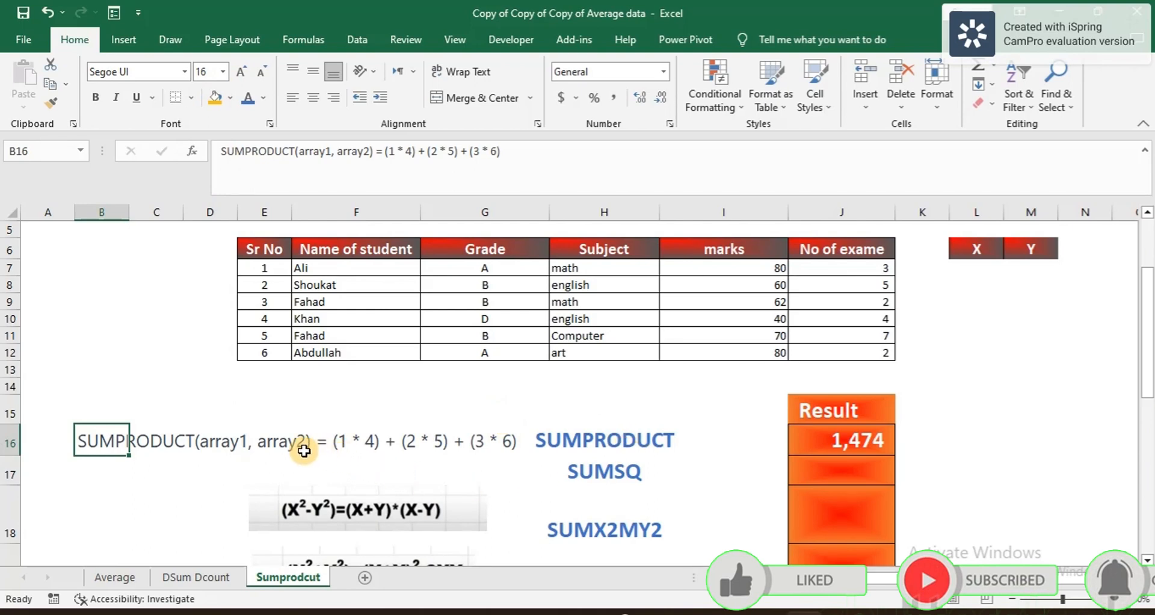
{"action": "left_click", "coordinate": [227, 442]}
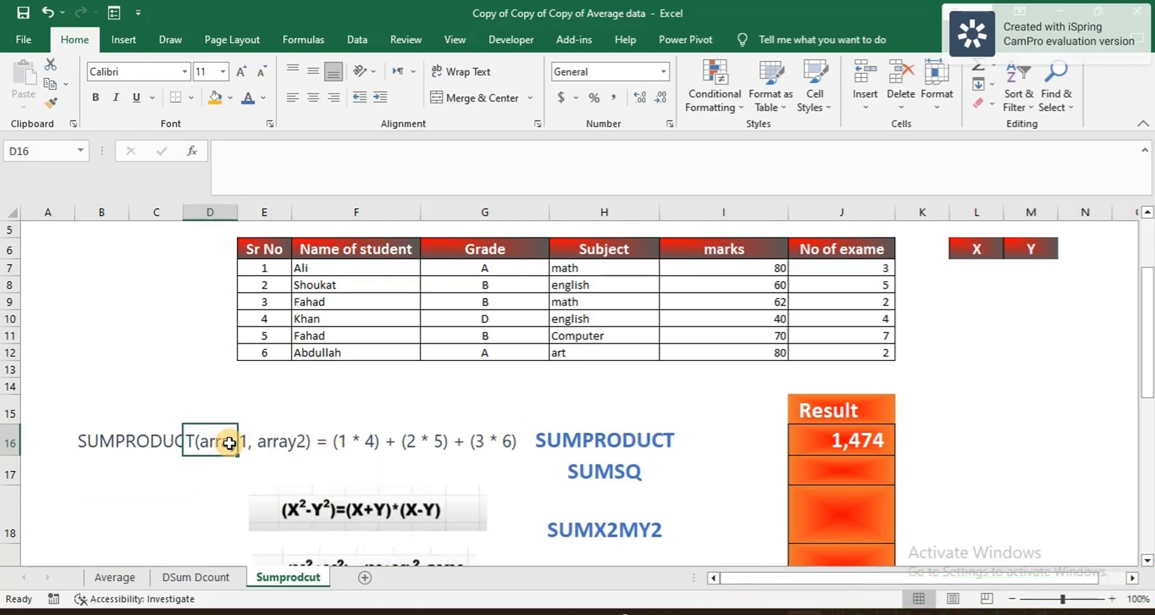
{"action": "left_click", "coordinate": [347, 445]}
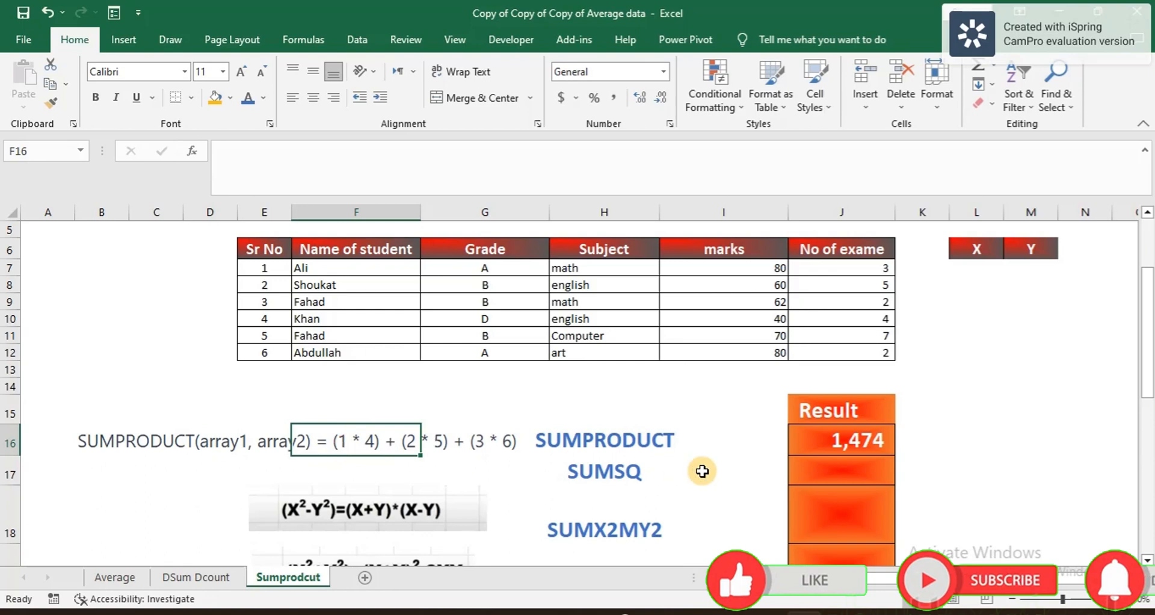
{"action": "scroll", "coordinate": [702, 471], "scroll_direction": "right", "scroll_amount": 2}
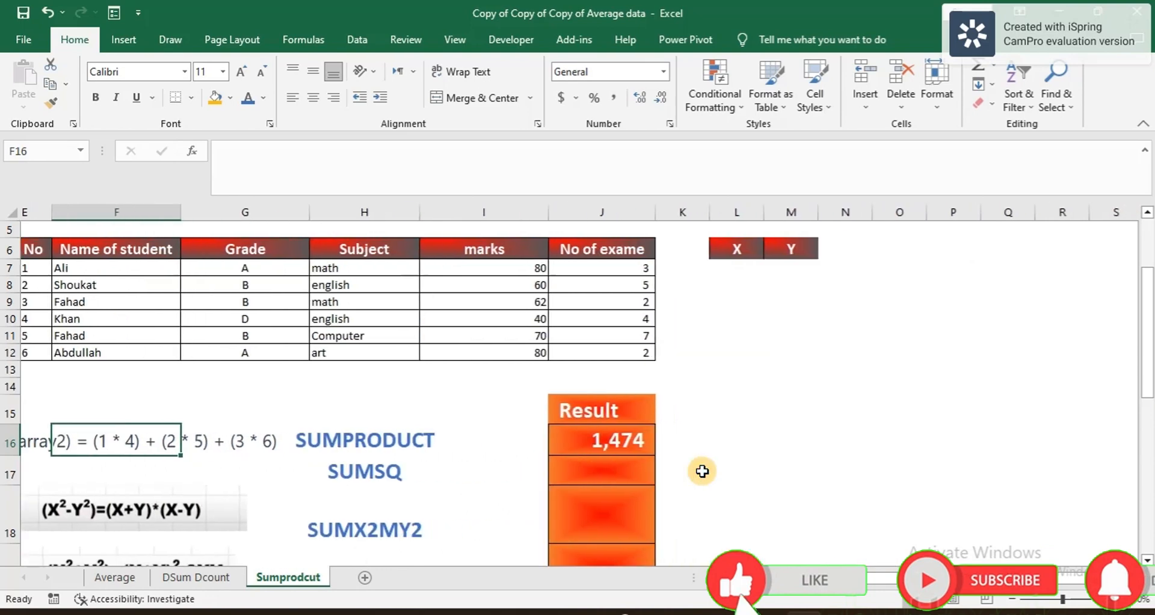
Step: Add an XY header in N6 and enter =I7*J7 in N7
{"action": "left_click", "coordinate": [755, 279]}
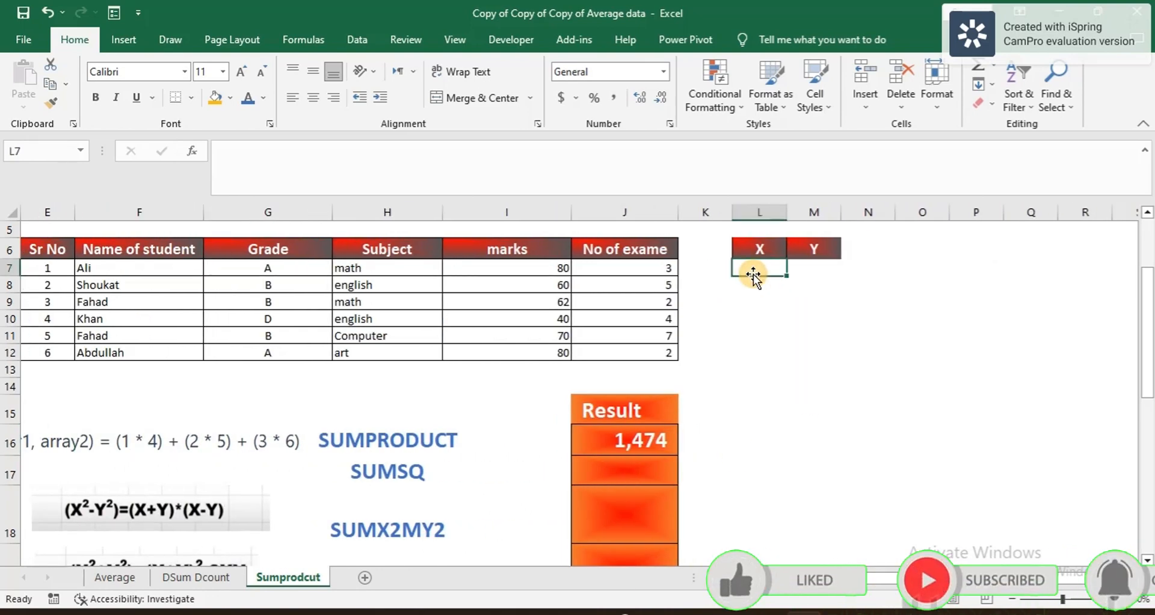
{"action": "left_click", "coordinate": [848, 252]}
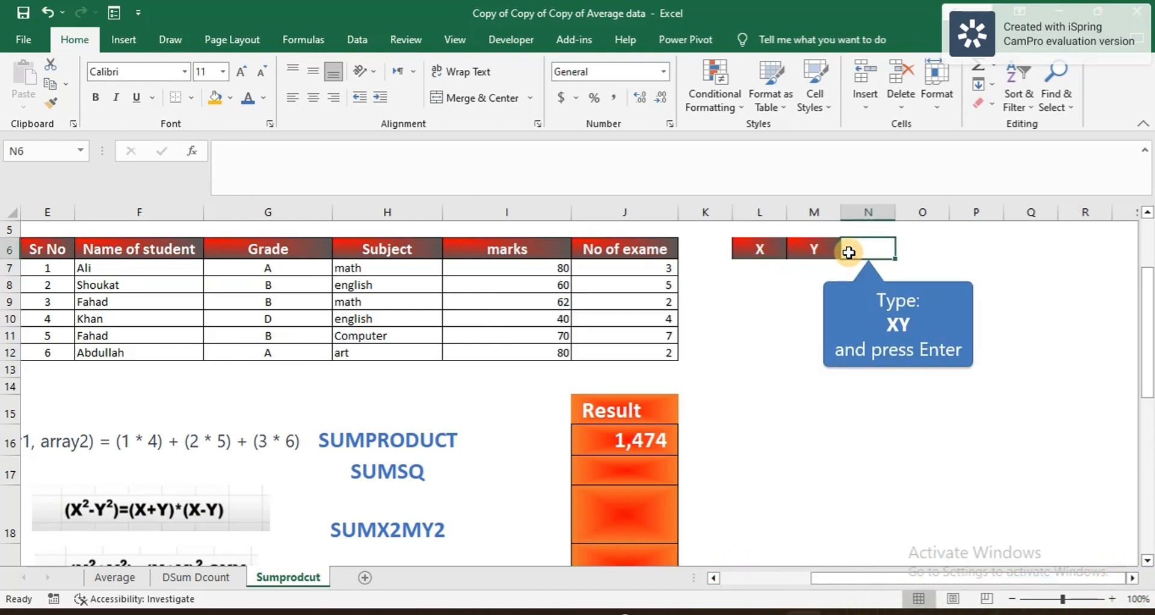
{"action": "type", "text": "XY"}
{"action": "key", "text": "Return"}
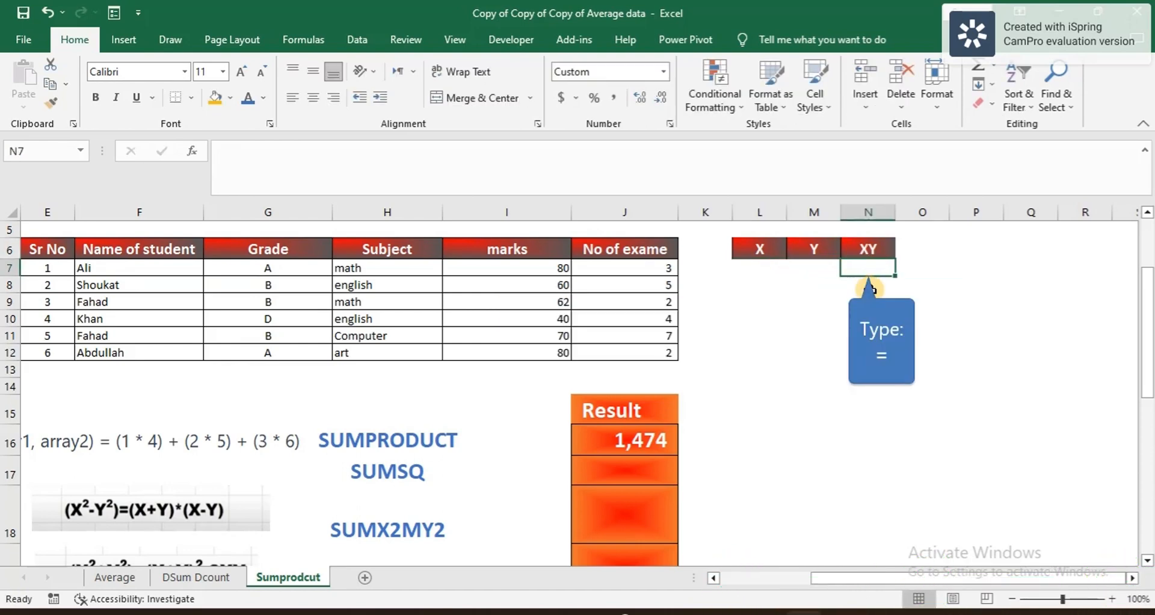
{"action": "type", "text": "="}
{"action": "left_click", "coordinate": [534, 270]}
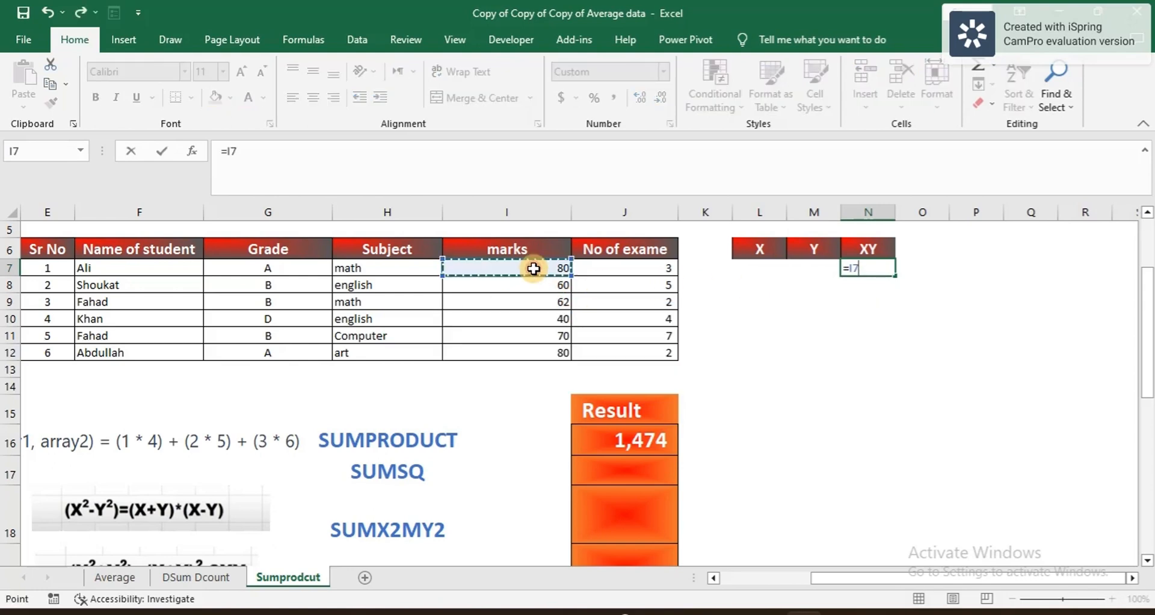
{"action": "type", "text": "*"}
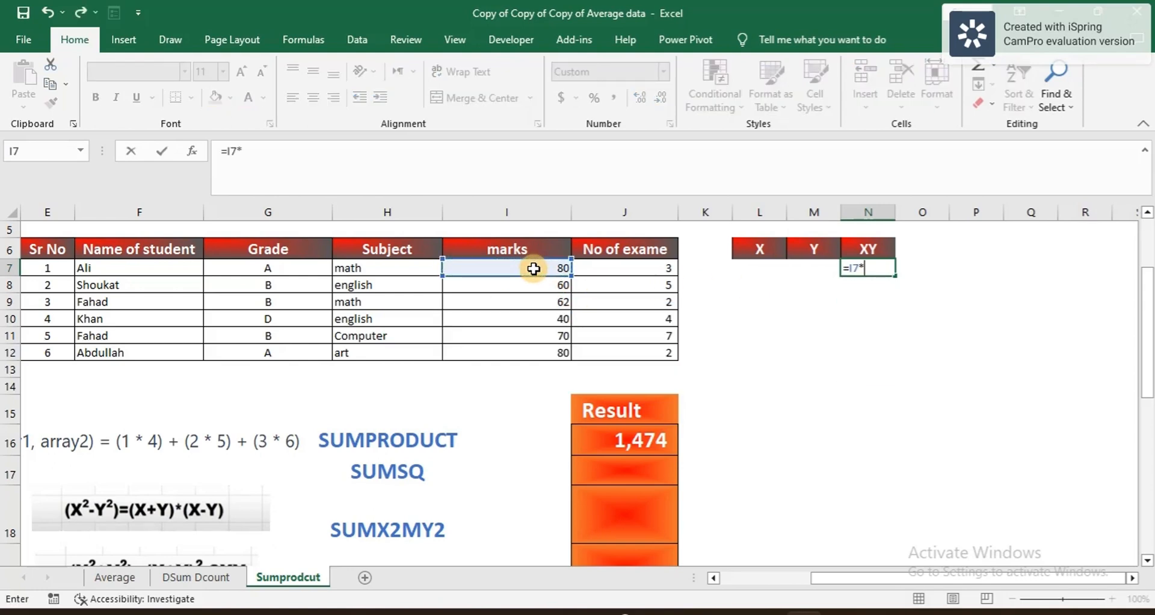
{"action": "left_click", "coordinate": [617, 266]}
{"action": "key", "text": "Return"}
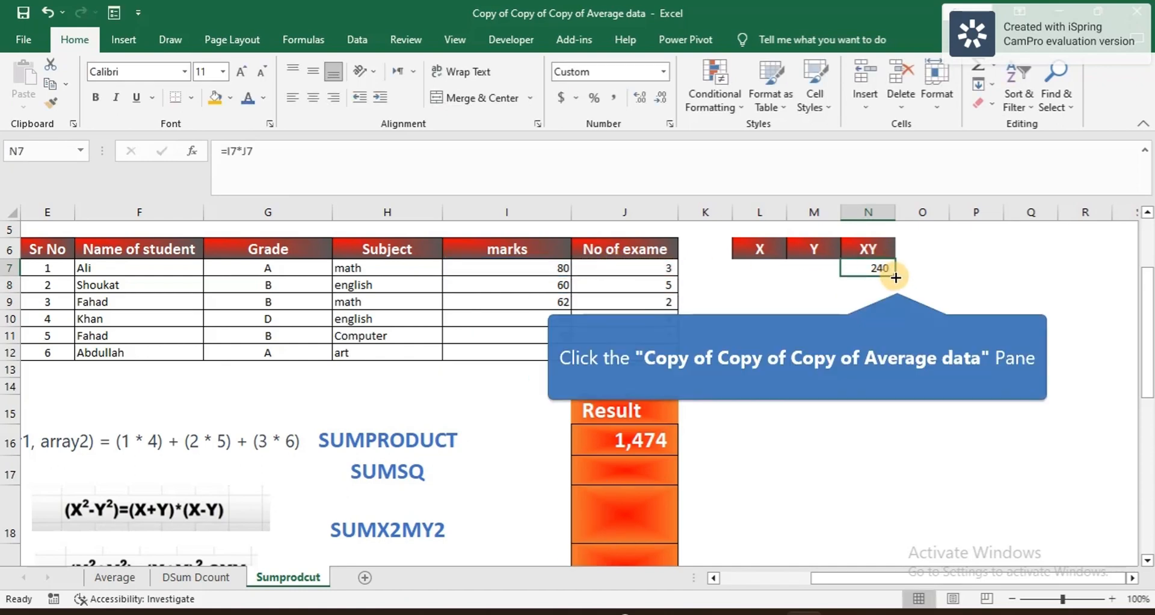
Step: Fill the XY product down to N12 and AutoSum it in N13, totalling 1,474
{"action": "left_click", "coordinate": [897, 280]}
{"action": "left_click", "coordinate": [870, 266]}
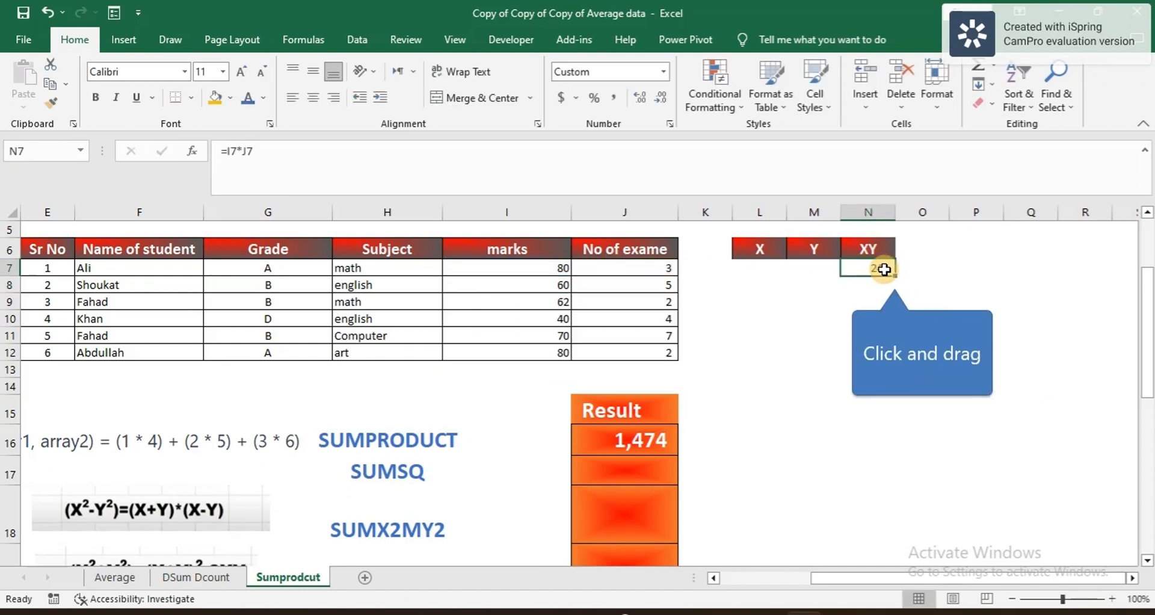
{"action": "left_click_drag", "start_coordinate": [895, 277], "coordinate": [882, 370]}
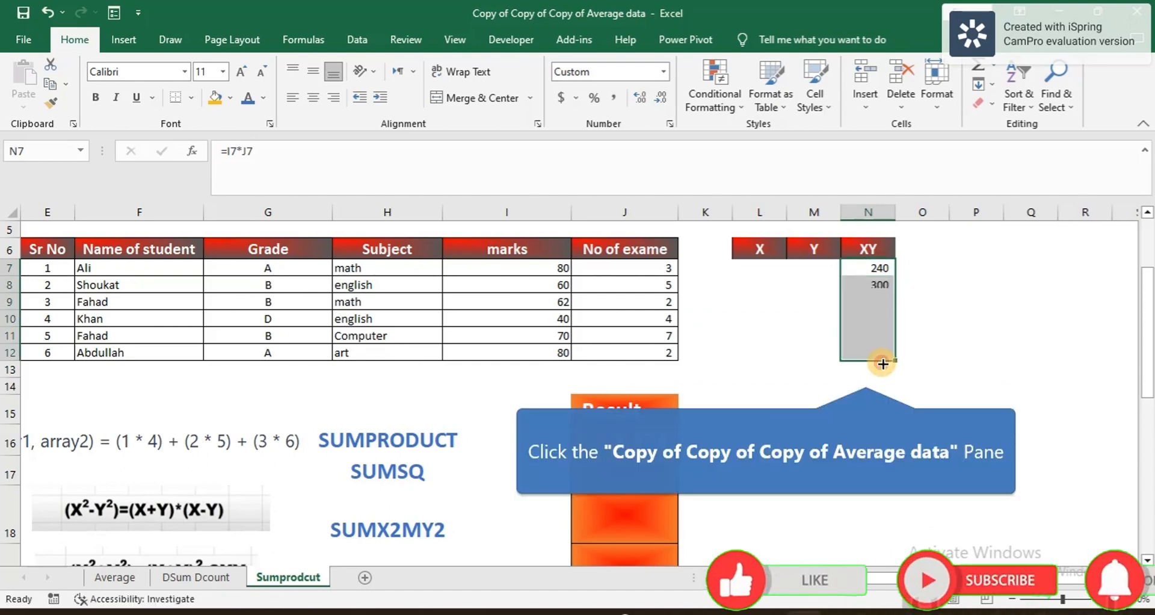
{"action": "left_click", "coordinate": [866, 374]}
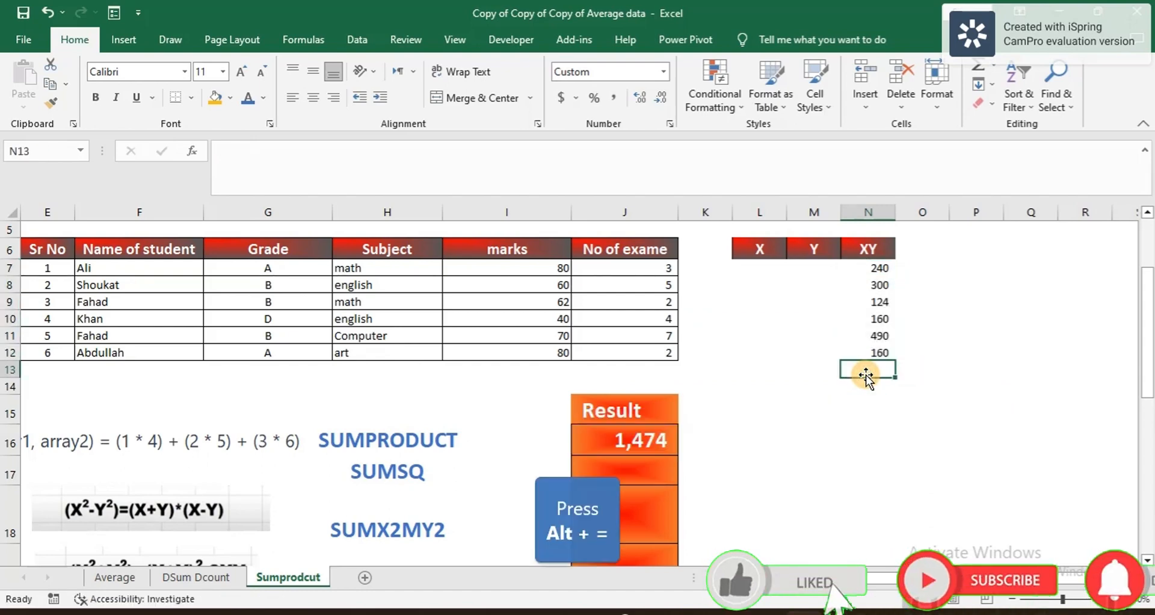
{"action": "key", "text": "alt+equal"}
{"action": "key", "text": "Return"}
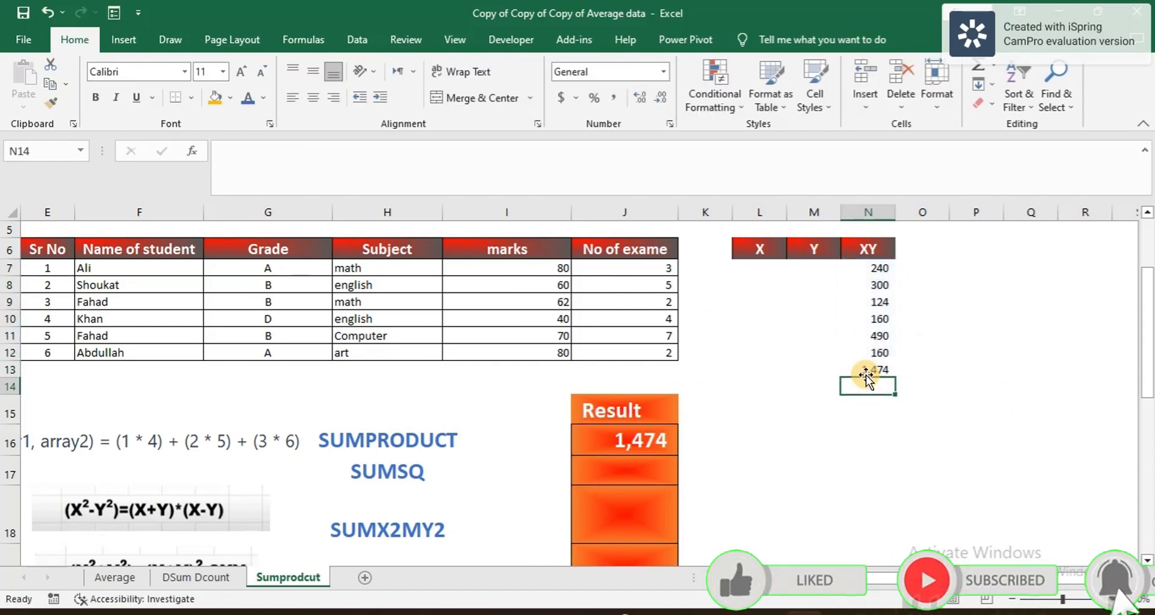
{"action": "left_click", "coordinate": [879, 370]}
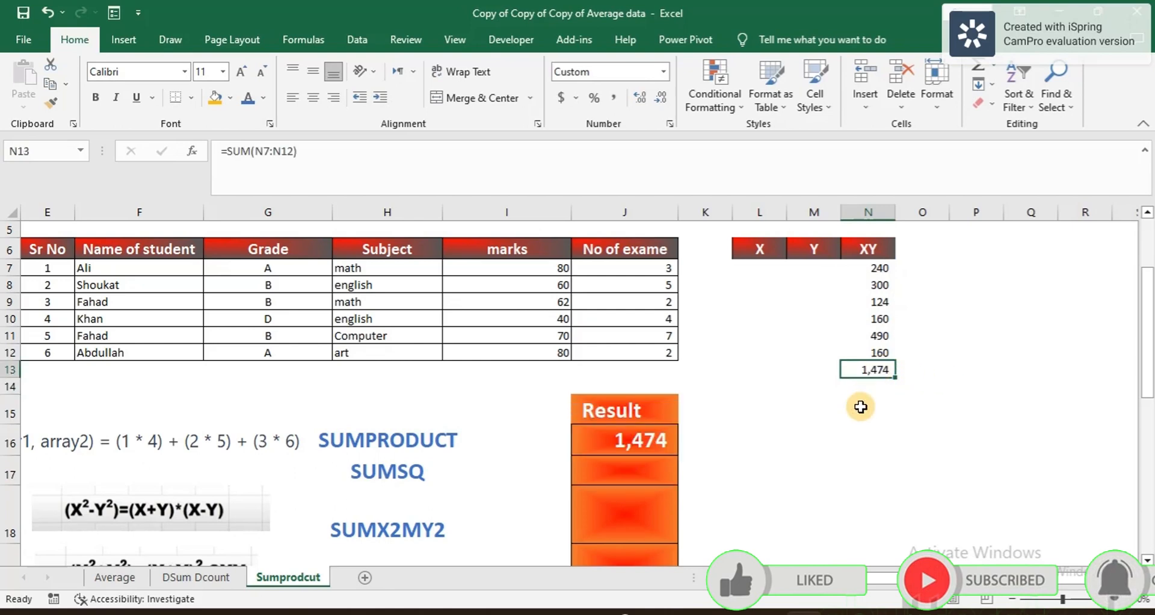
{"action": "scroll", "coordinate": [860, 407], "scroll_direction": "down", "scroll_amount": 2}
{"action": "scroll", "coordinate": [860, 407], "scroll_direction": "up", "scroll_amount": 2}
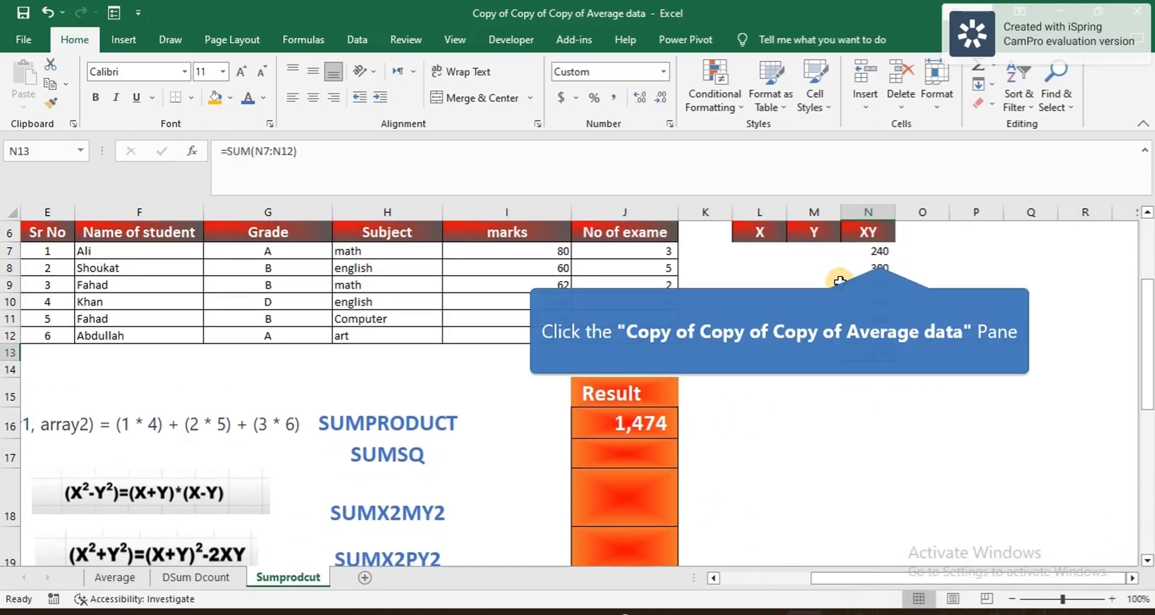
{"action": "left_click", "coordinate": [878, 253]}
{"action": "left_click", "coordinate": [548, 257]}
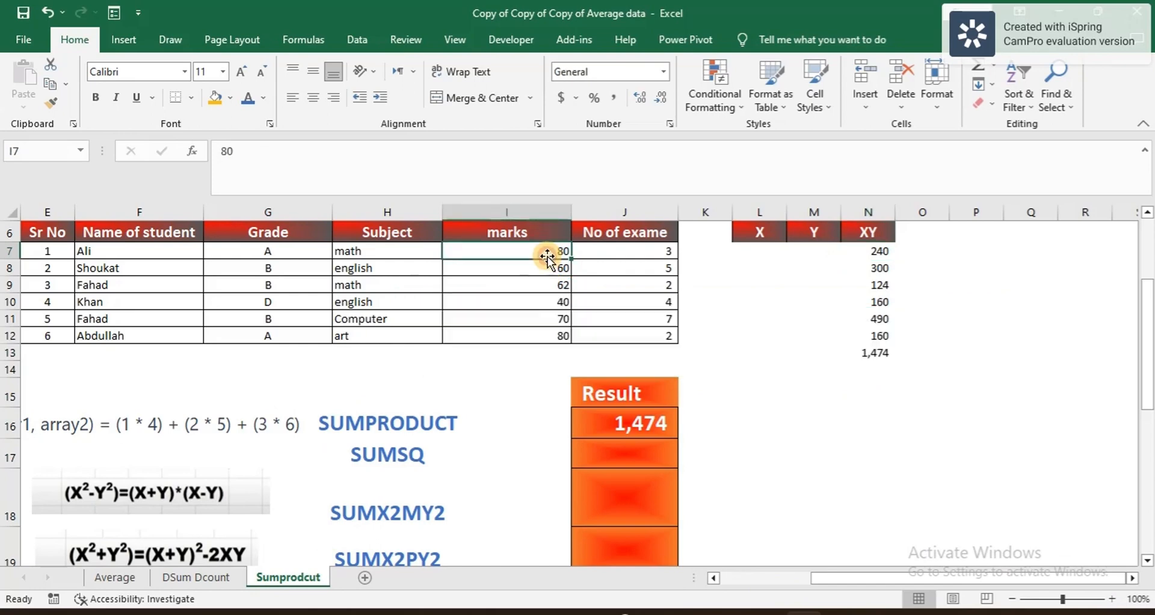
{"action": "left_click", "coordinate": [629, 256]}
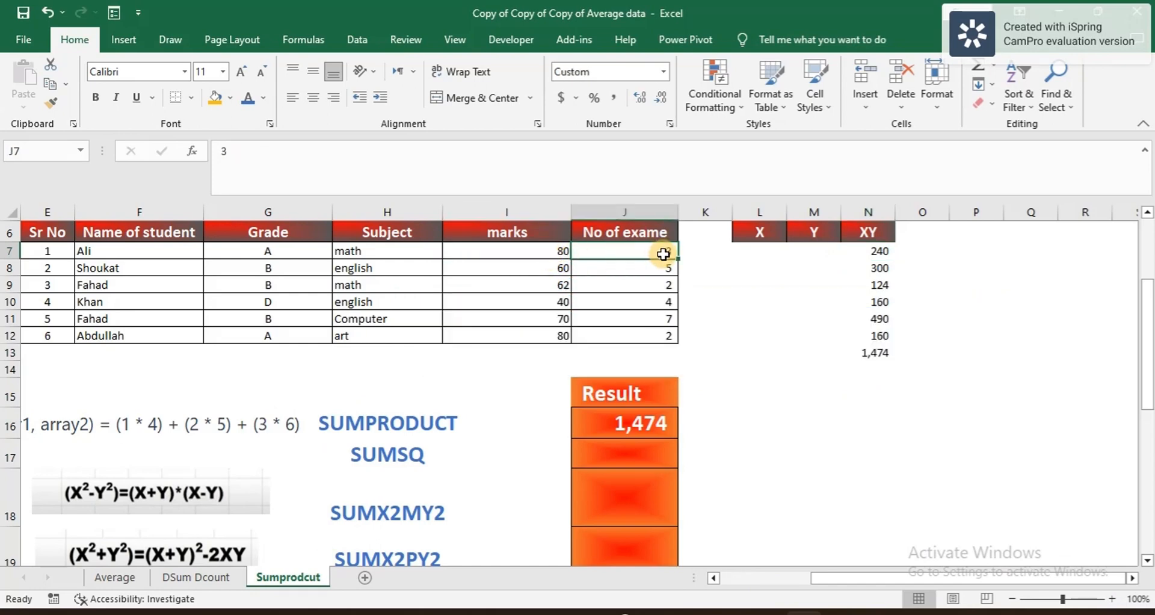
{"action": "left_click", "coordinate": [874, 353]}
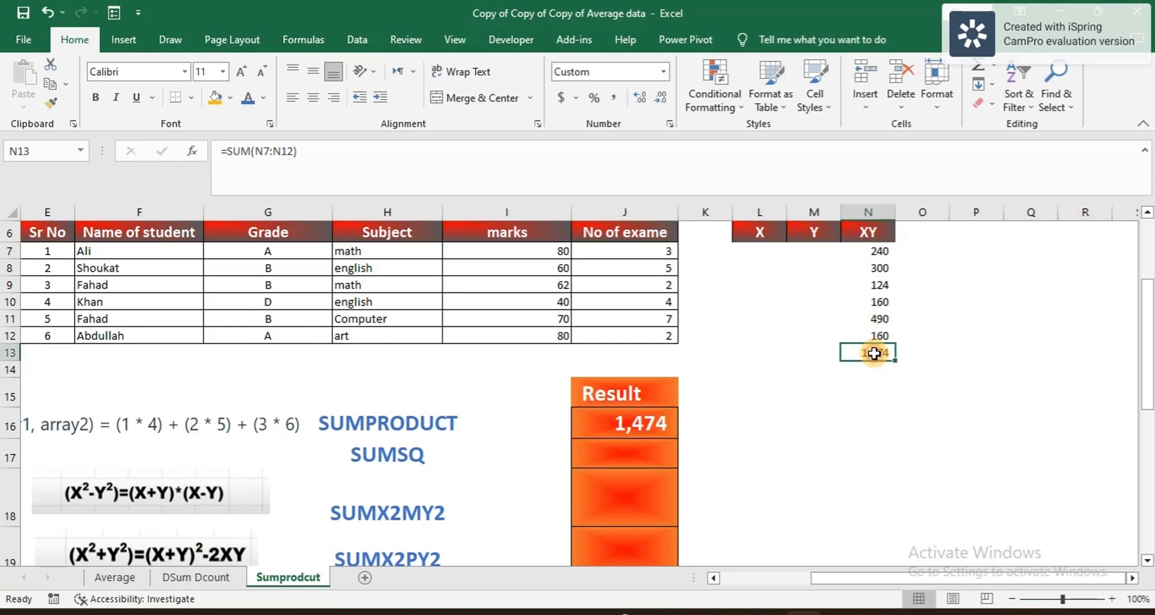
{"action": "left_click", "coordinate": [645, 420]}
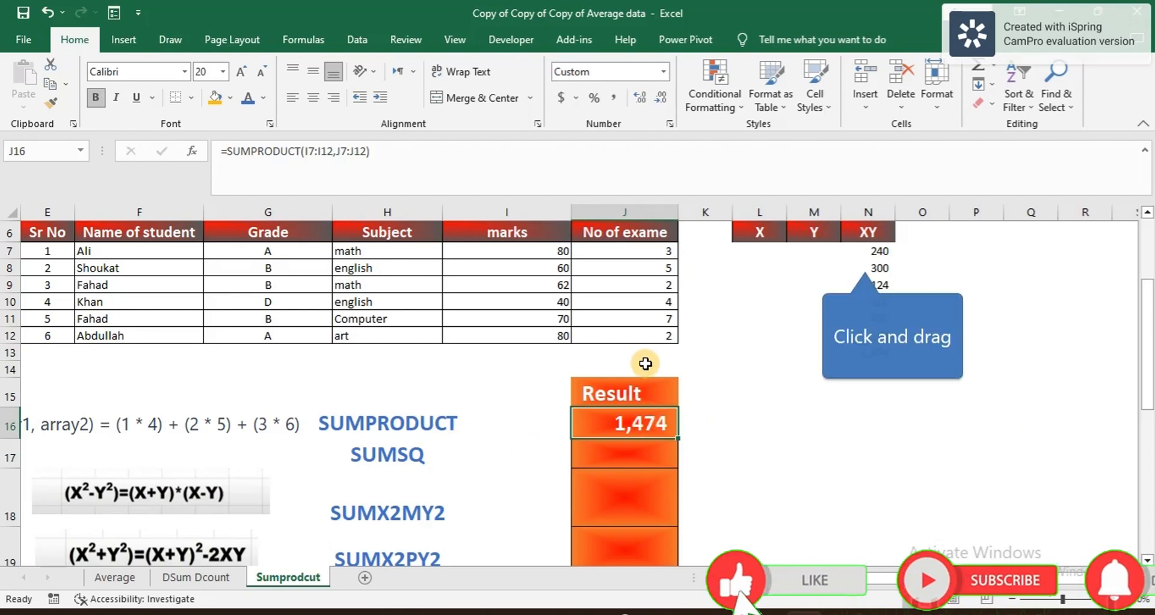
{"action": "left_click_drag", "start_coordinate": [858, 269], "coordinate": [864, 371]}
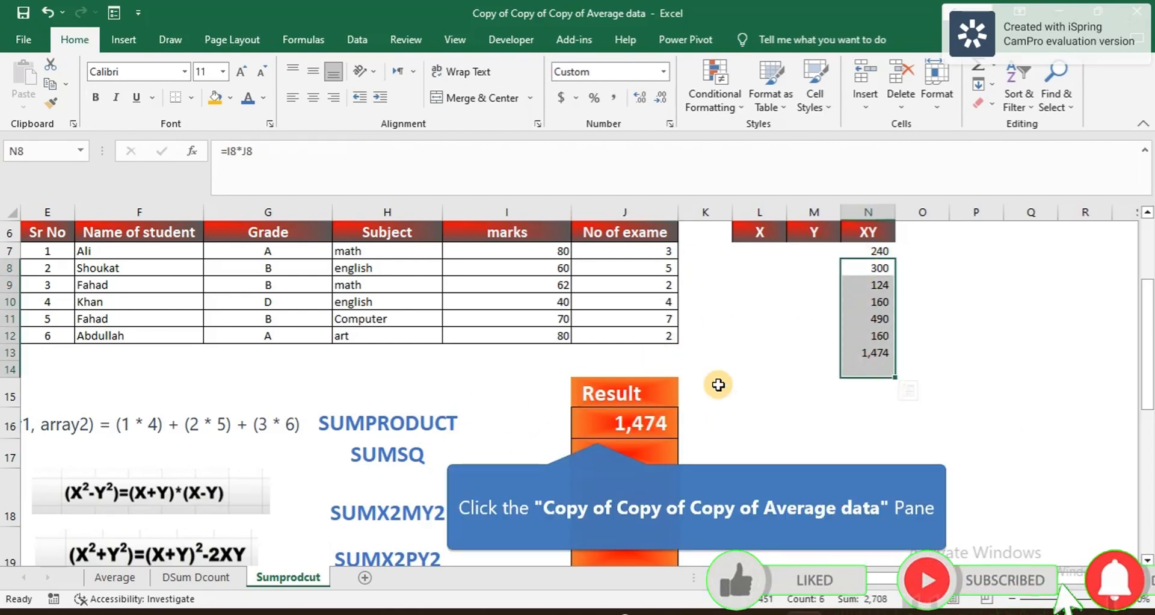
Step: Enter =SUMSQ(I7:I12,J7:J12) in J17, returning 26851
{"action": "left_click", "coordinate": [596, 430]}
{"action": "left_click", "coordinate": [659, 460]}
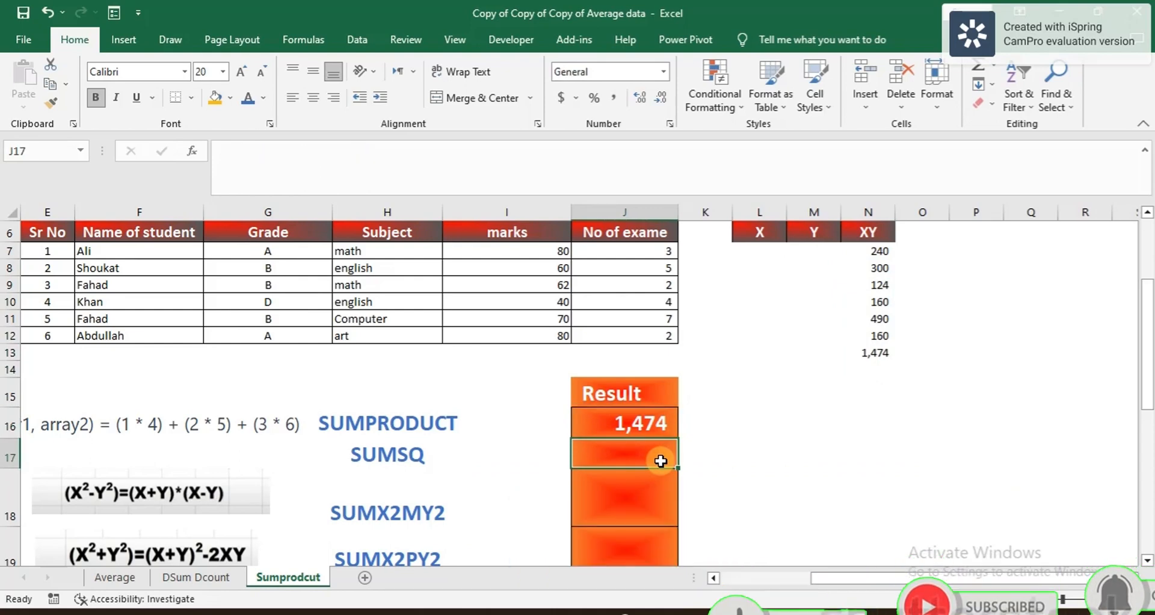
{"action": "type", "text": "="}
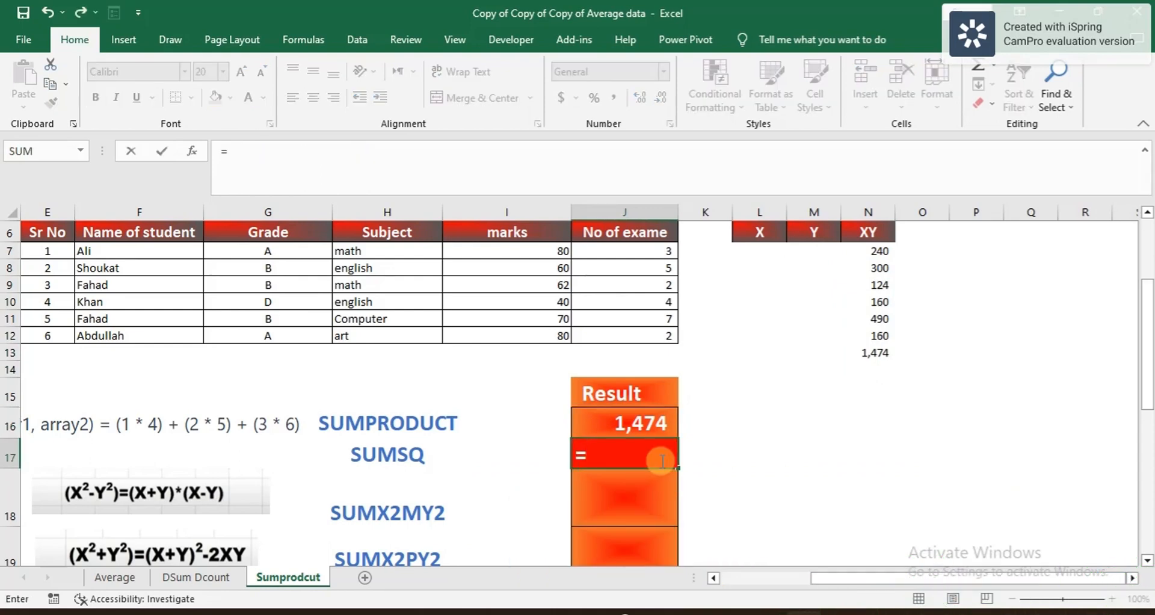
{"action": "type", "text": "sym"}
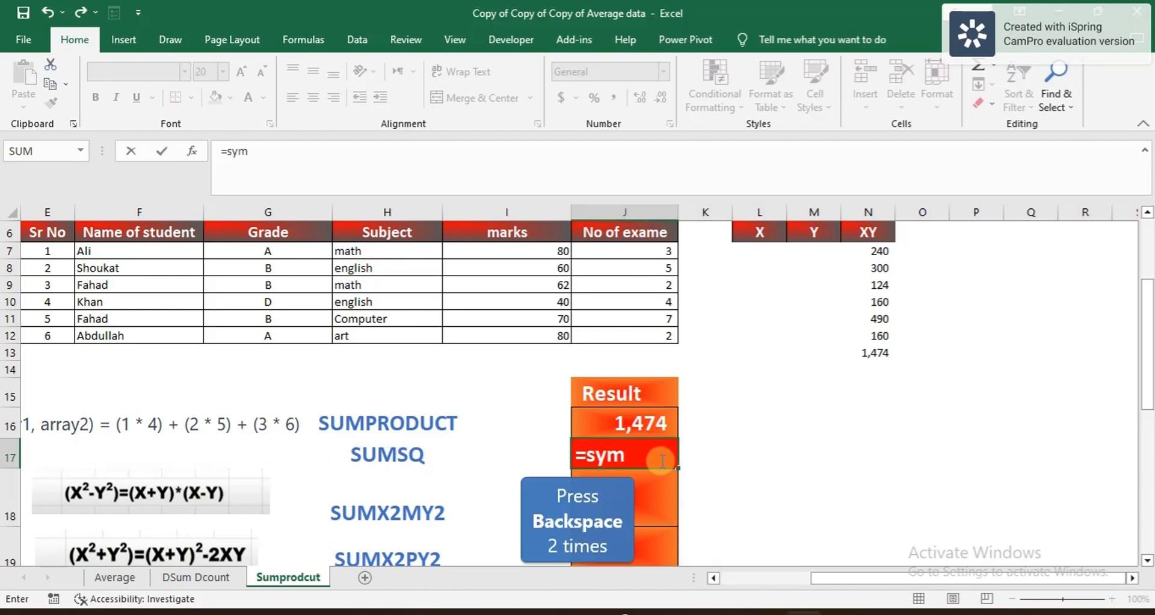
{"action": "key", "text": "BackSpace"}
{"action": "key", "text": "BackSpace"}
{"action": "type", "text": "um"}
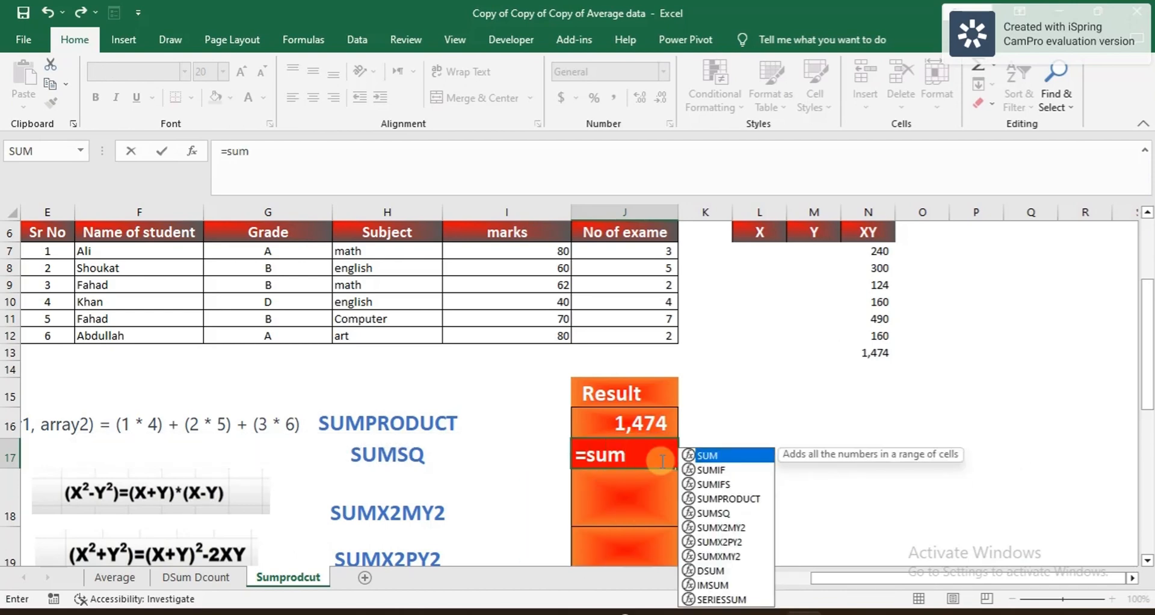
{"action": "double_click", "coordinate": [713, 513]}
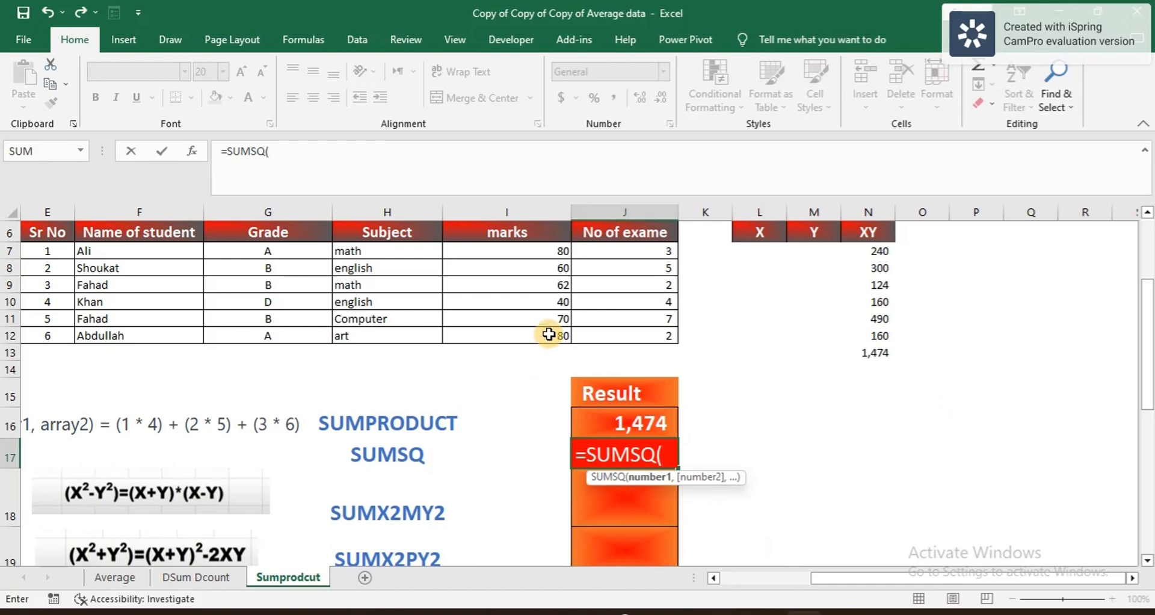
{"action": "left_click_drag", "start_coordinate": [524, 253], "coordinate": [539, 343]}
{"action": "type", "text": ","}
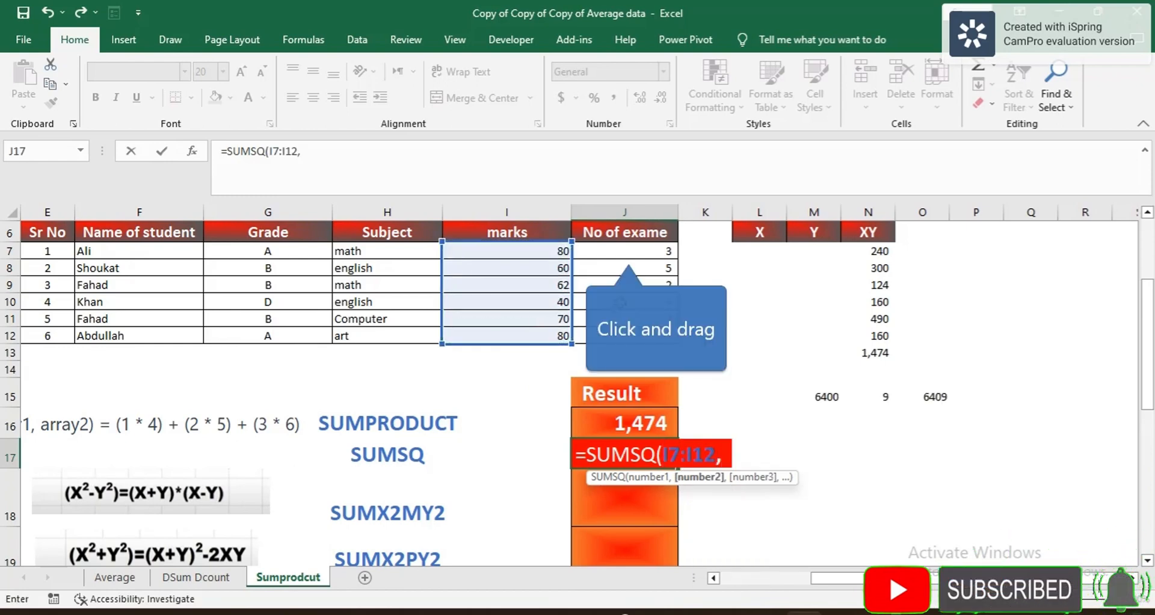
{"action": "left_click", "coordinate": [629, 252]}
{"action": "left_click_drag", "start_coordinate": [628, 252], "coordinate": [625, 341]}
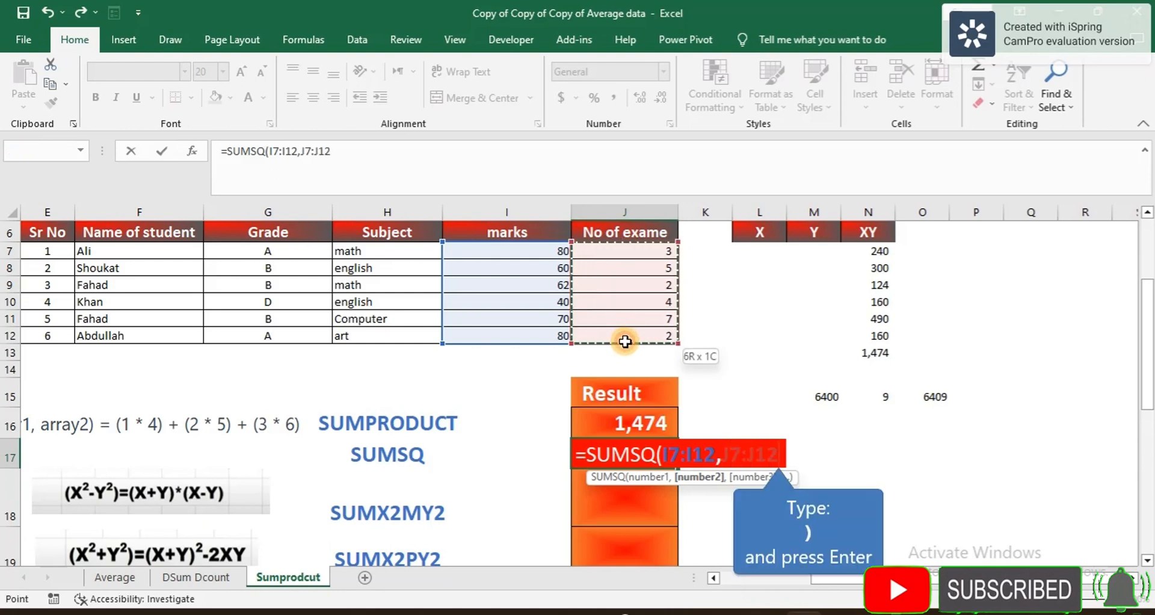
{"action": "type", "text": ")"}
{"action": "key", "text": "Return"}
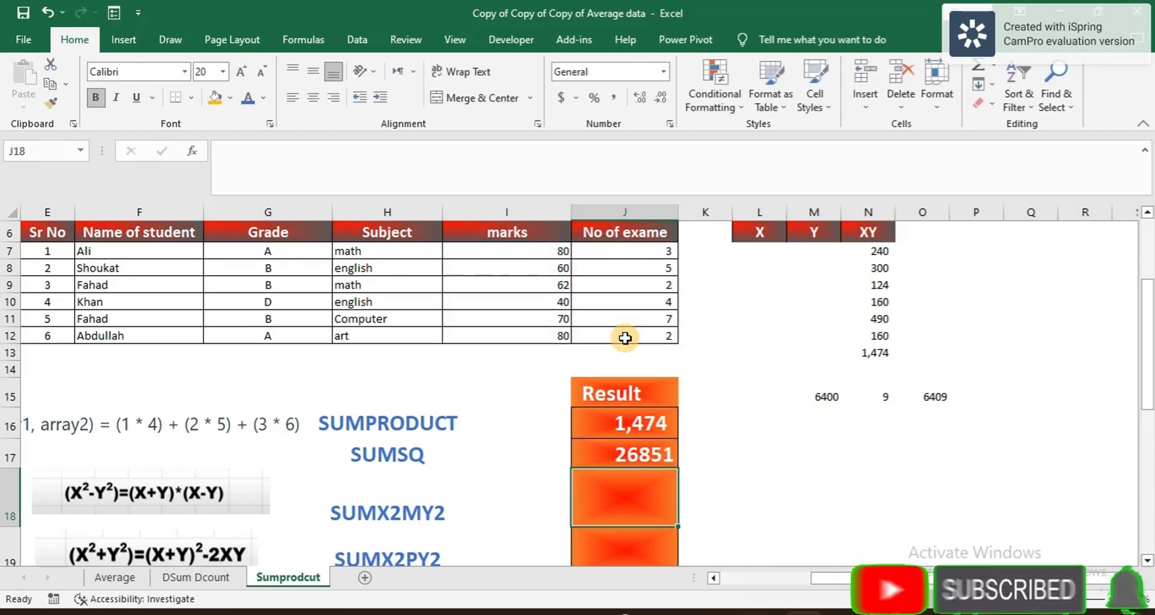
{"action": "left_click", "coordinate": [640, 457]}
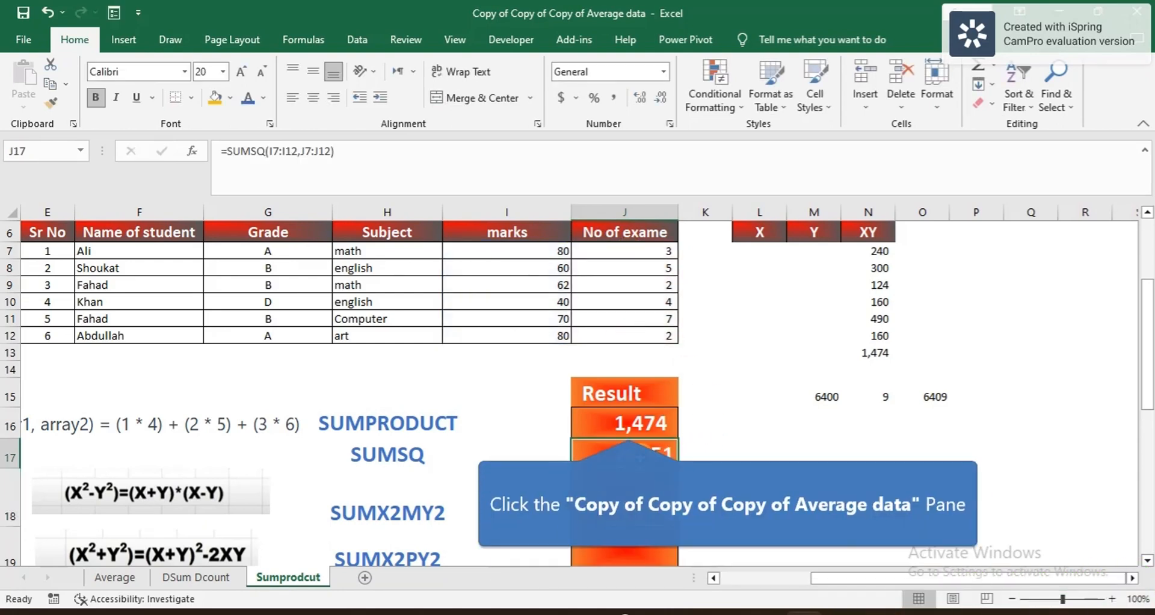
{"action": "left_click", "coordinate": [629, 426]}
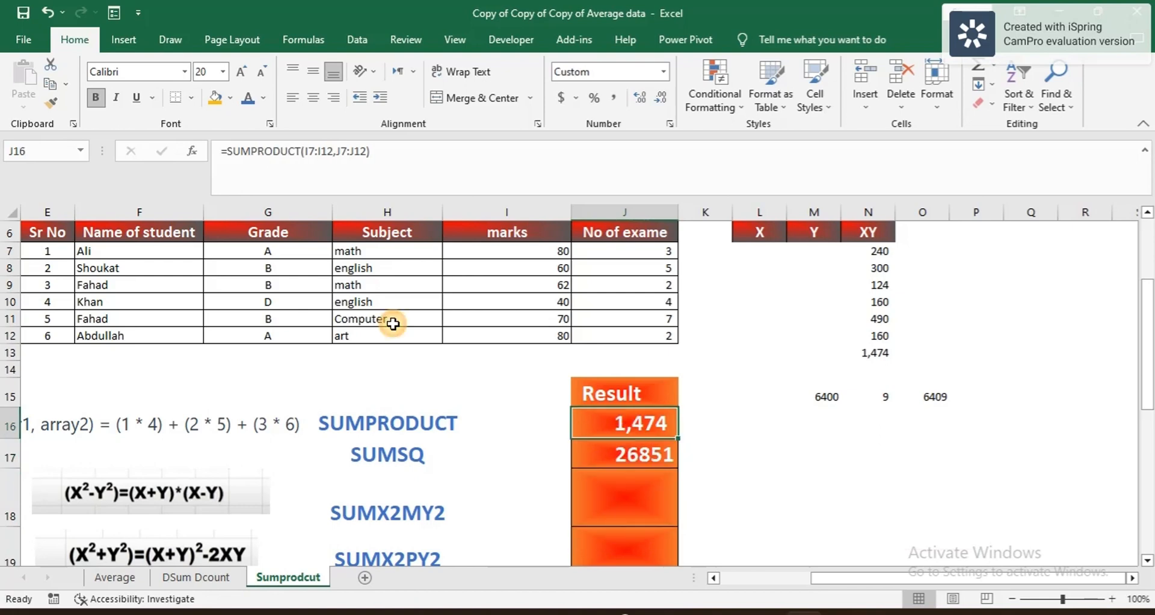
Step: Copy the SUMPRODUCT result's formatting onto the SUMSQ result so it reads 26,851
{"action": "left_click", "coordinate": [55, 102]}
{"action": "mouse_move", "coordinate": [593, 453]}
{"action": "left_mouse_down"}
{"action": "mouse_move", "coordinate": [605, 563]}
{"action": "mouse_move", "coordinate": [609, 530]}
{"action": "left_mouse_up"}
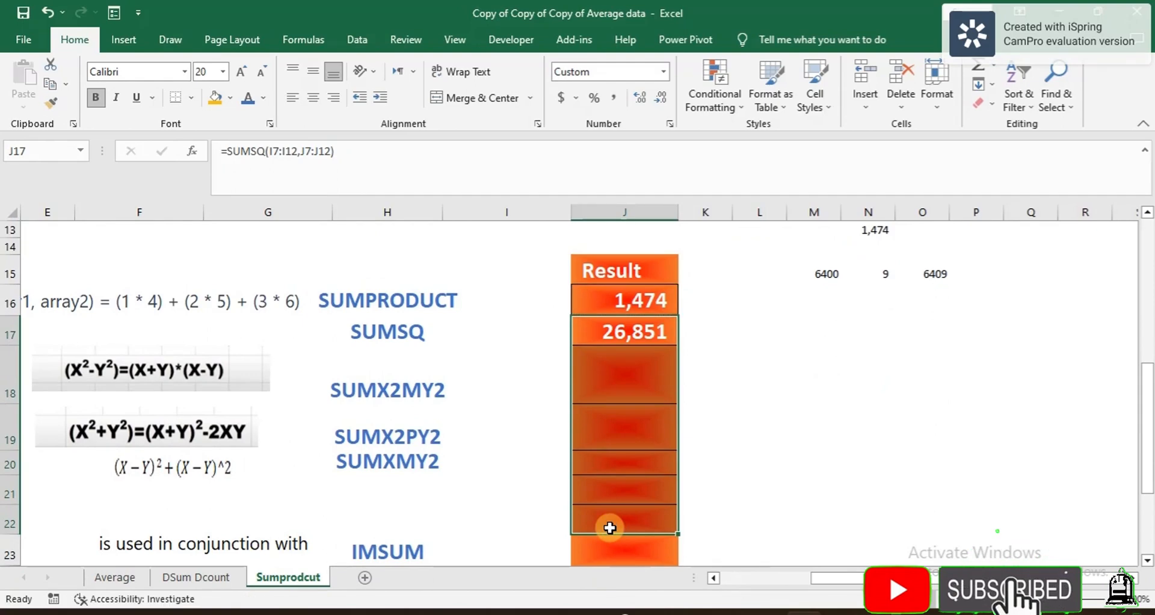
{"action": "scroll", "coordinate": [609, 528], "scroll_direction": "up", "scroll_amount": 1}
{"action": "left_click", "coordinate": [645, 439]}
{"action": "scroll", "coordinate": [644, 439], "scroll_direction": "up", "scroll_amount": 2}
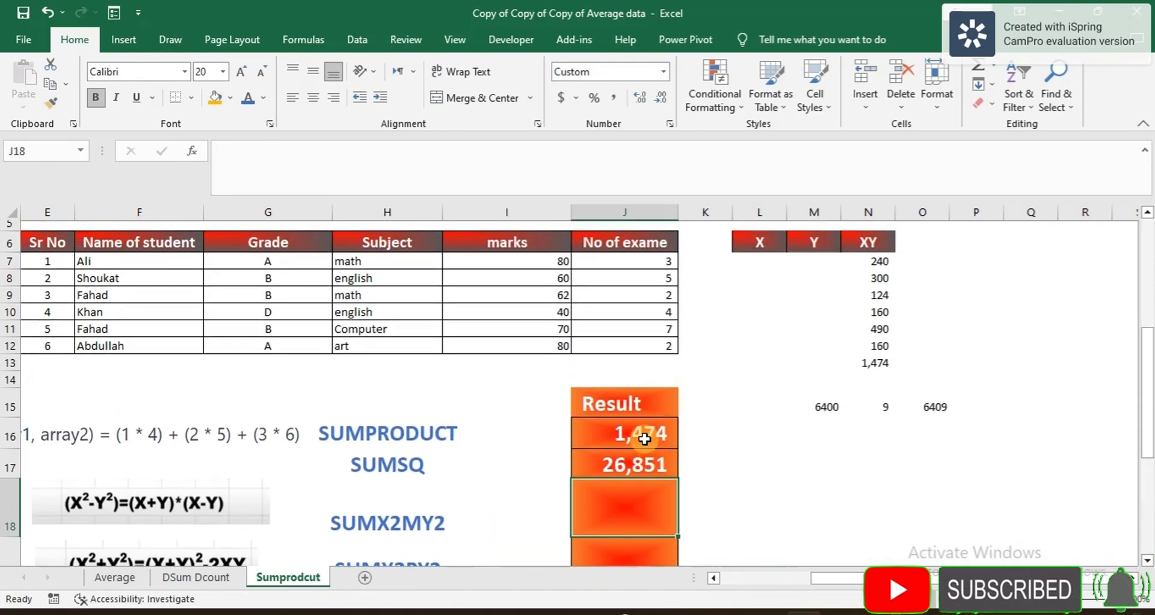
{"action": "left_click", "coordinate": [646, 475]}
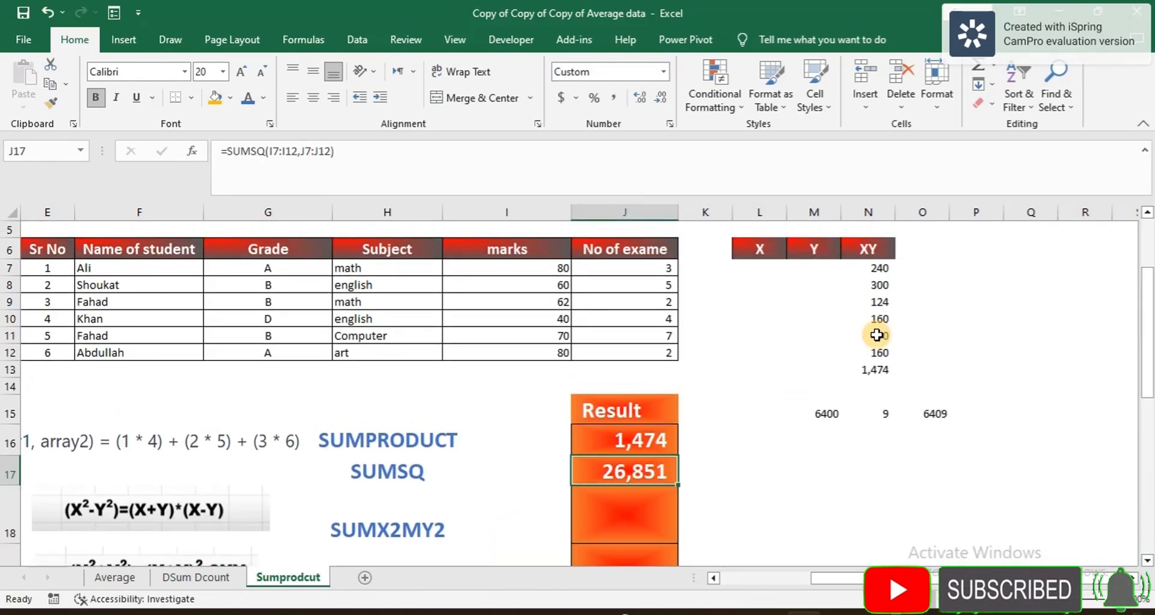
Step: Clear the old XY helper values from column N
{"action": "left_click_drag", "start_coordinate": [879, 267], "coordinate": [875, 355]}
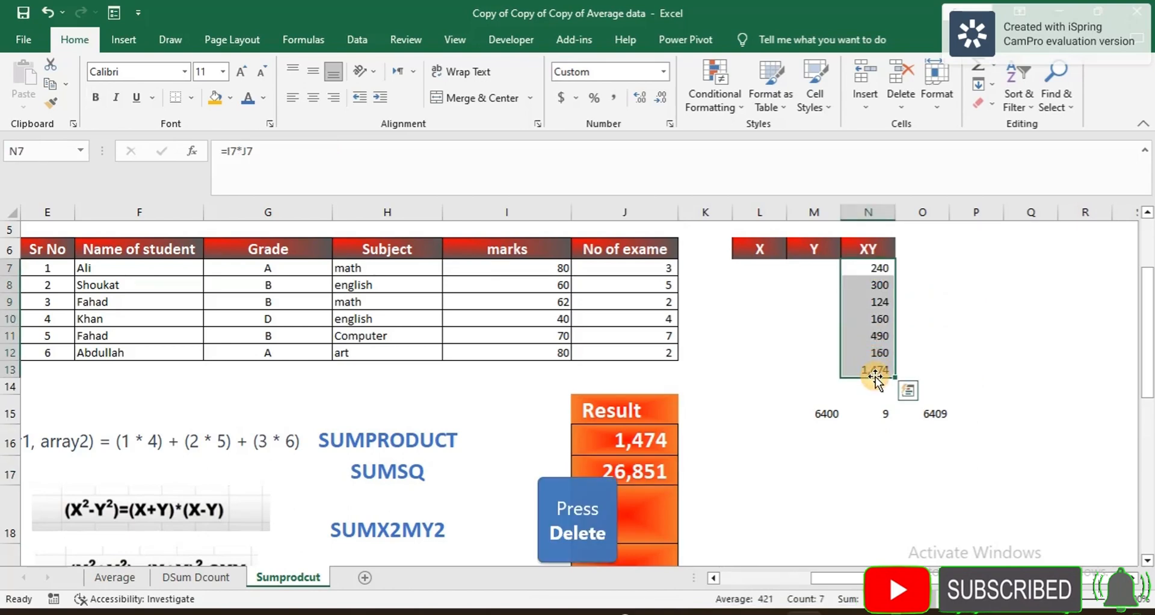
{"action": "key", "text": "Delete"}
{"action": "left_click", "coordinate": [755, 269]}
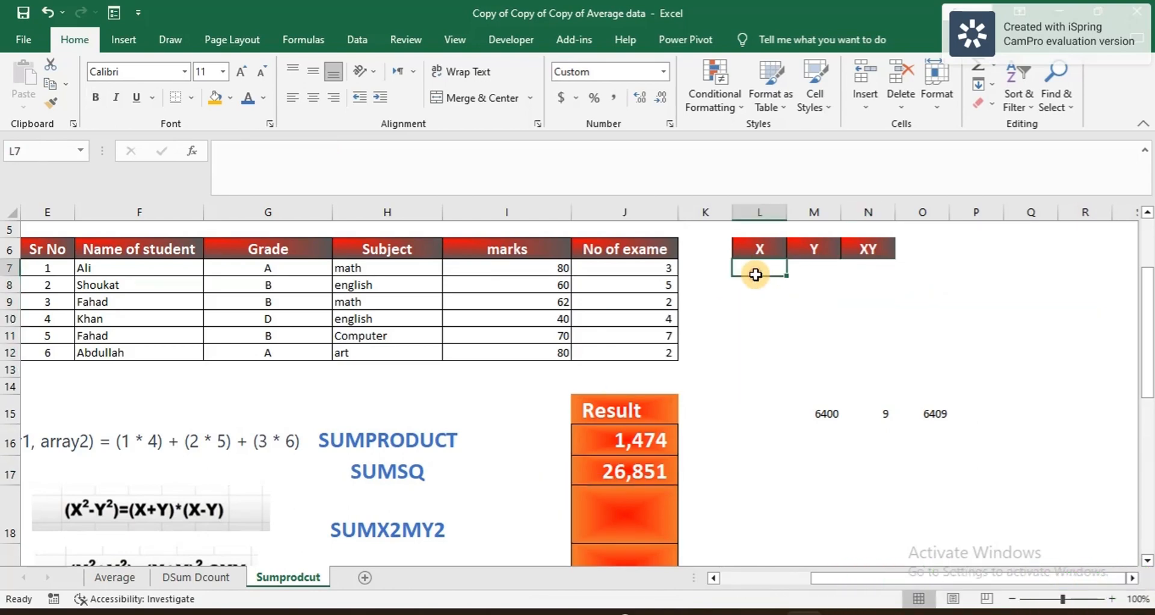
Step: Rename L6 to X^2 and fill =I7^2 down L7:L12
{"action": "double_click", "coordinate": [767, 250]}
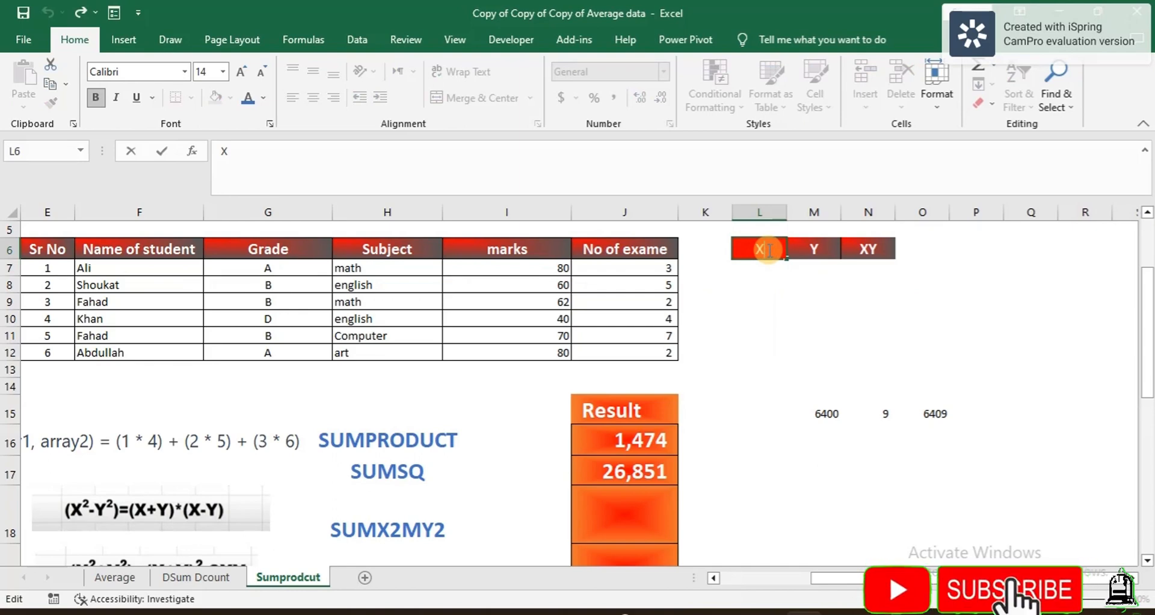
{"action": "type", "text": "^2"}
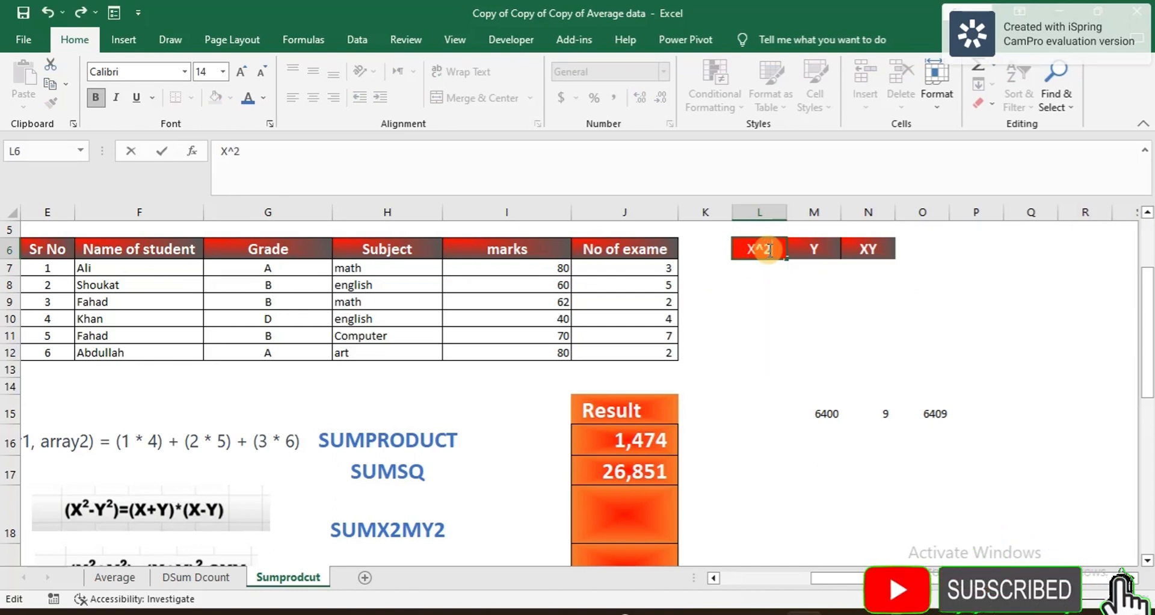
{"action": "left_click", "coordinate": [805, 298]}
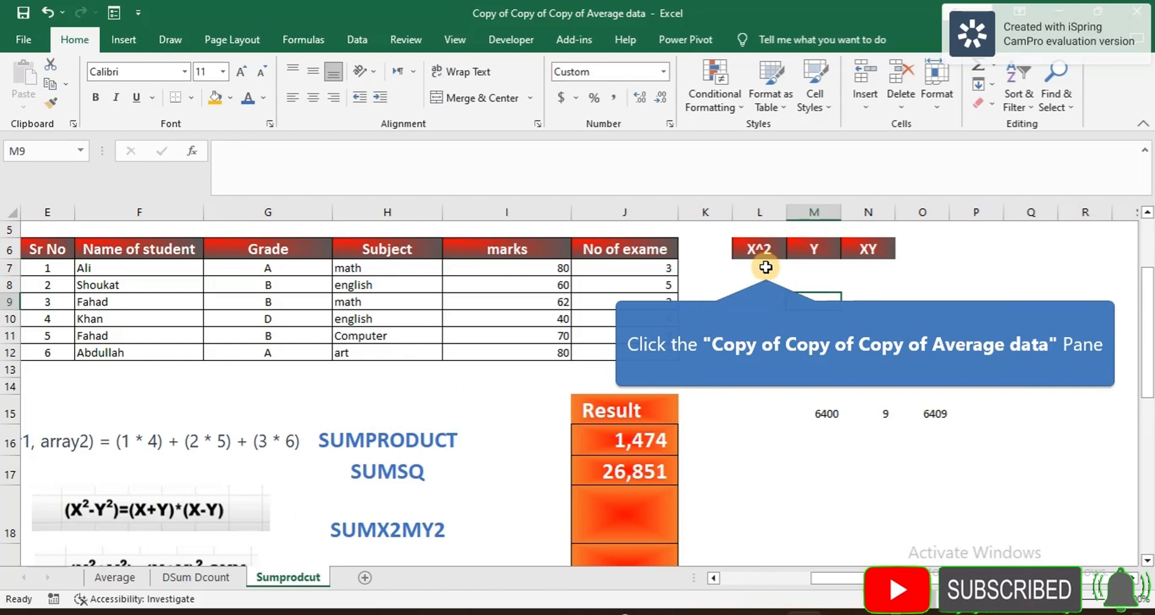
{"action": "left_click", "coordinate": [766, 268]}
{"action": "type", "text": "="}
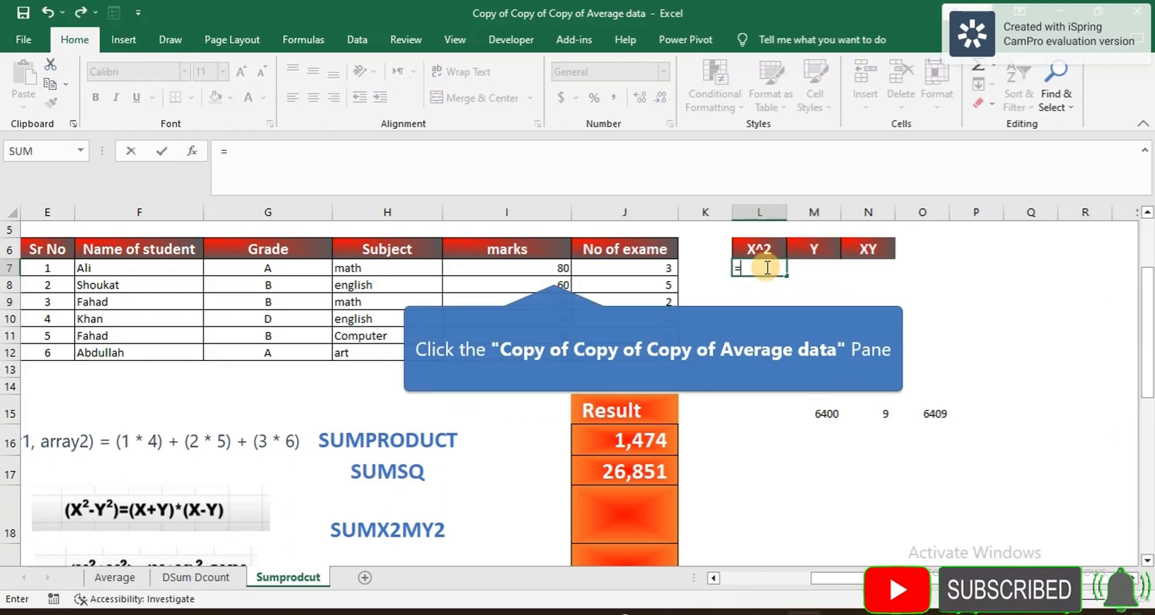
{"action": "left_click", "coordinate": [553, 271]}
{"action": "type", "text": "^2"}
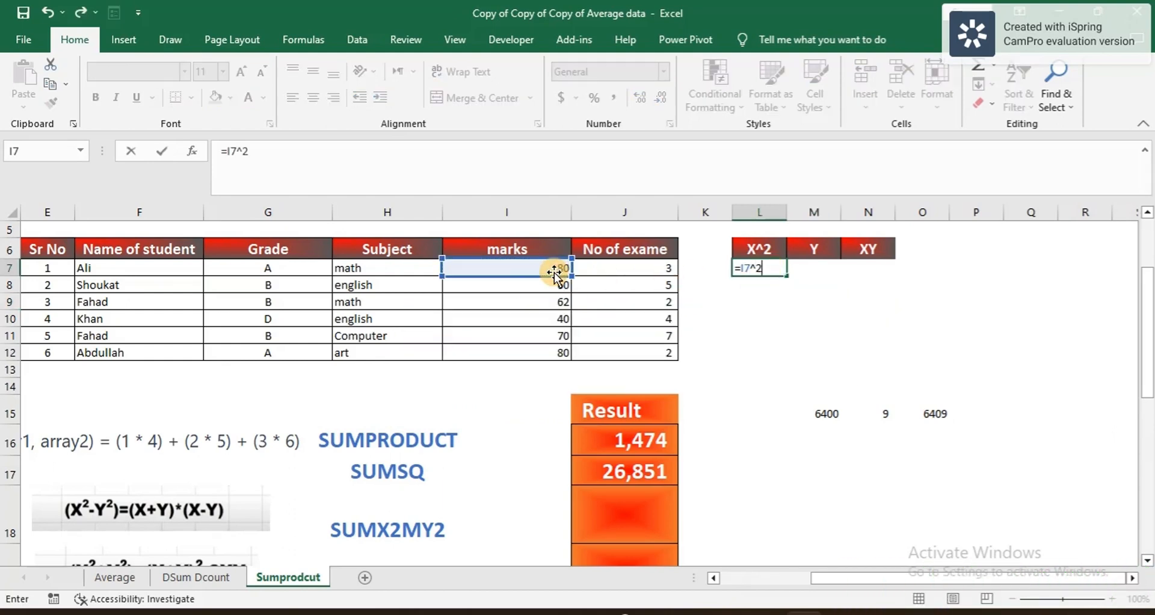
{"action": "key", "text": "Return"}
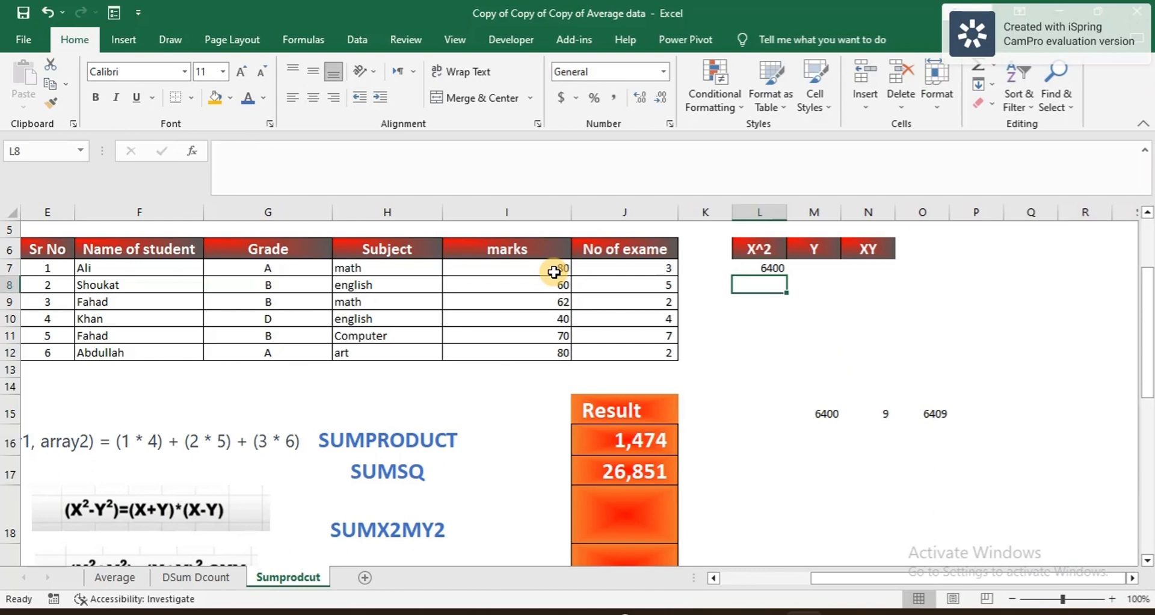
{"action": "left_click", "coordinate": [771, 268]}
{"action": "left_click_drag", "start_coordinate": [788, 275], "coordinate": [777, 360]}
Step: Copy the squaring formula into M7:M12 for exam counts and start an AutoSum in L13
{"action": "left_click", "coordinate": [767, 272]}
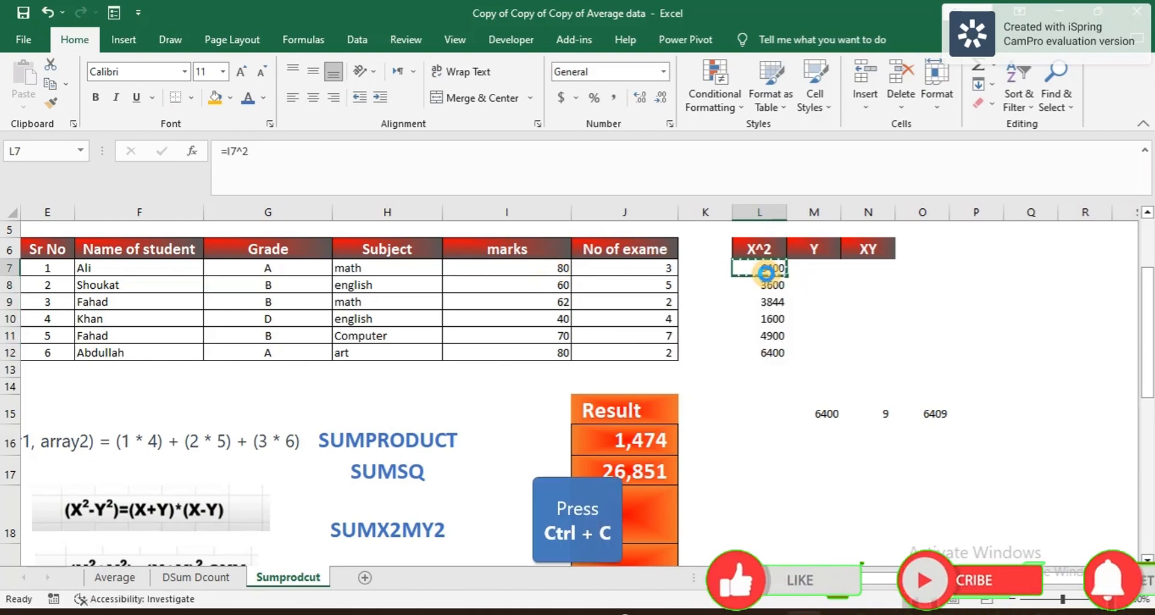
{"action": "key", "text": "ctrl+c"}
{"action": "left_click", "coordinate": [808, 264]}
{"action": "key", "text": "ctrl+v"}
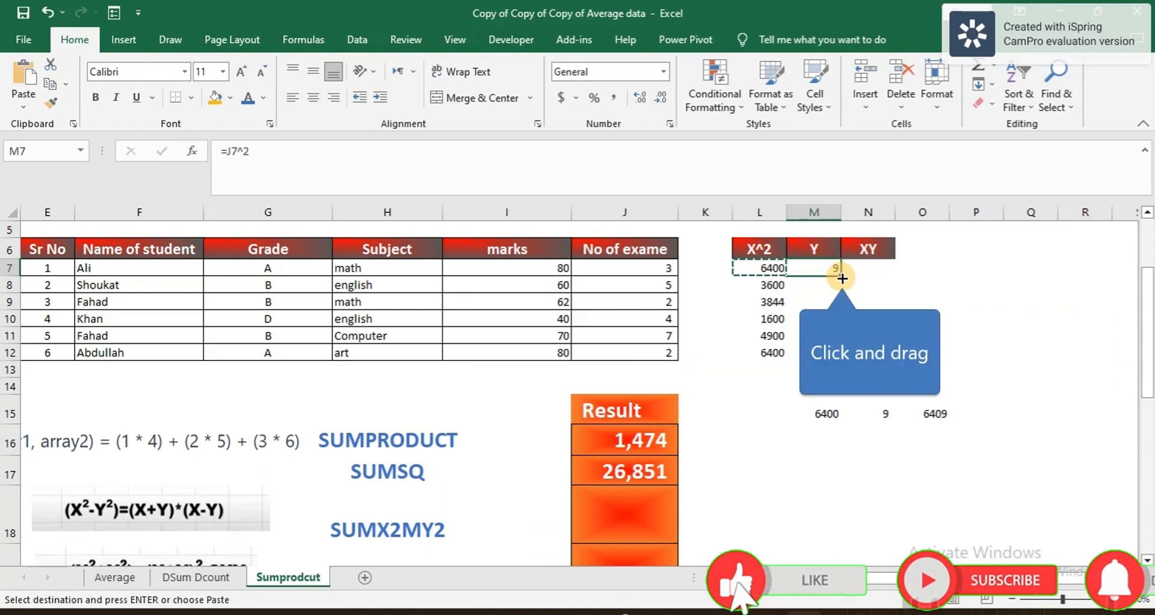
{"action": "left_click_drag", "start_coordinate": [841, 275], "coordinate": [834, 363]}
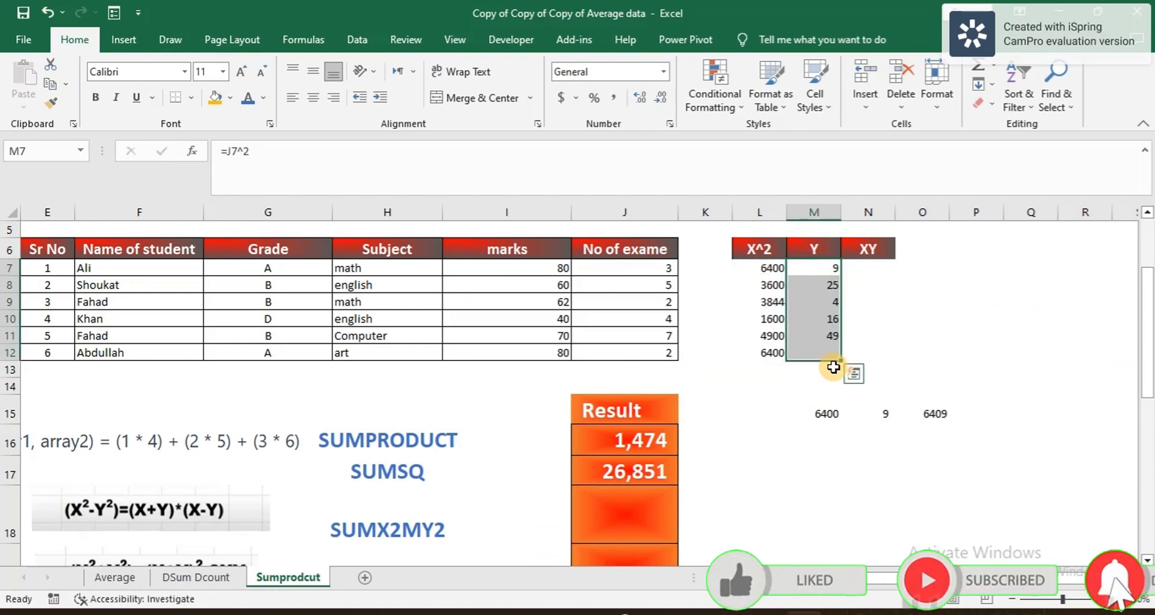
{"action": "left_click", "coordinate": [776, 367]}
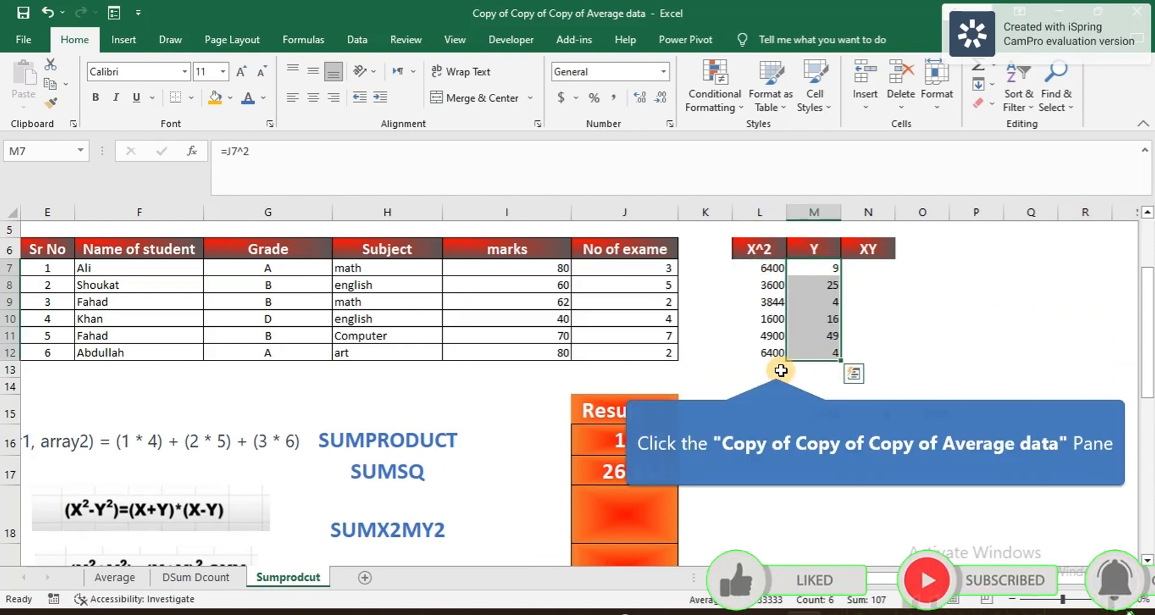
{"action": "left_click", "coordinate": [977, 64]}
Step: Total L13 (26,744) and M13 (107), then sum both in N13 for 26,851
{"action": "key", "text": "Return"}
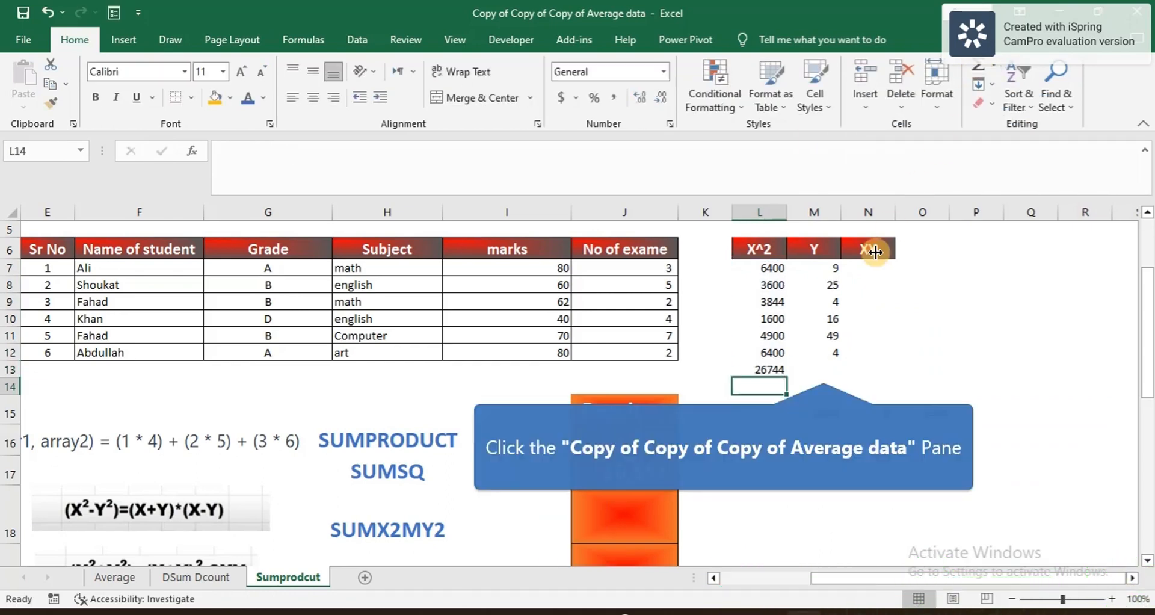
{"action": "left_click", "coordinate": [762, 369]}
{"action": "key", "text": "ctrl+c"}
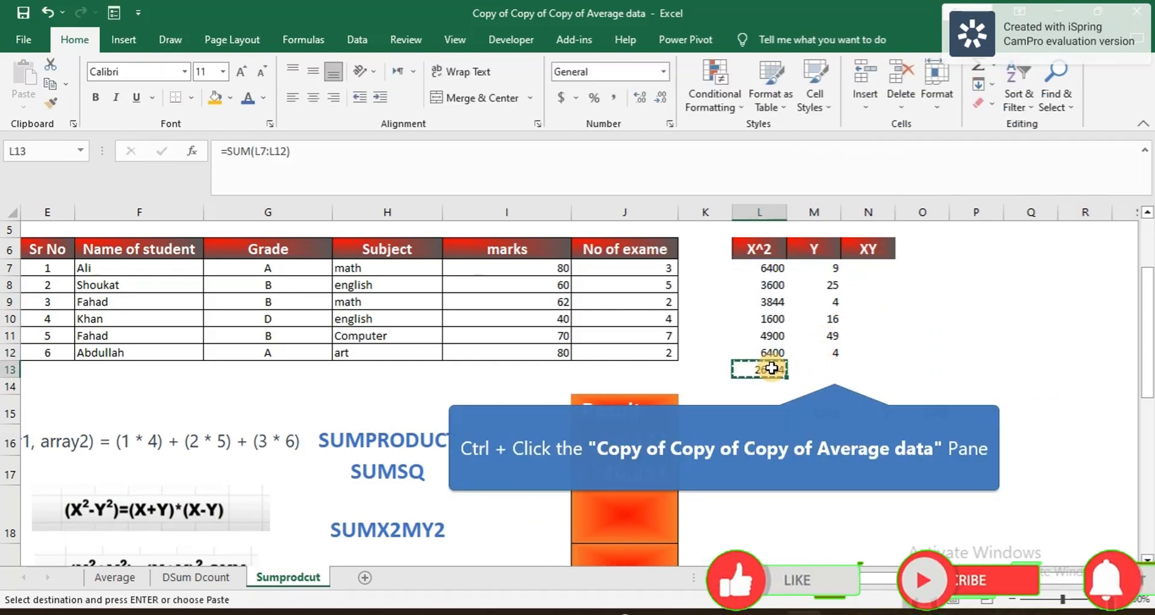
{"action": "left_click", "coordinate": [834, 371]}
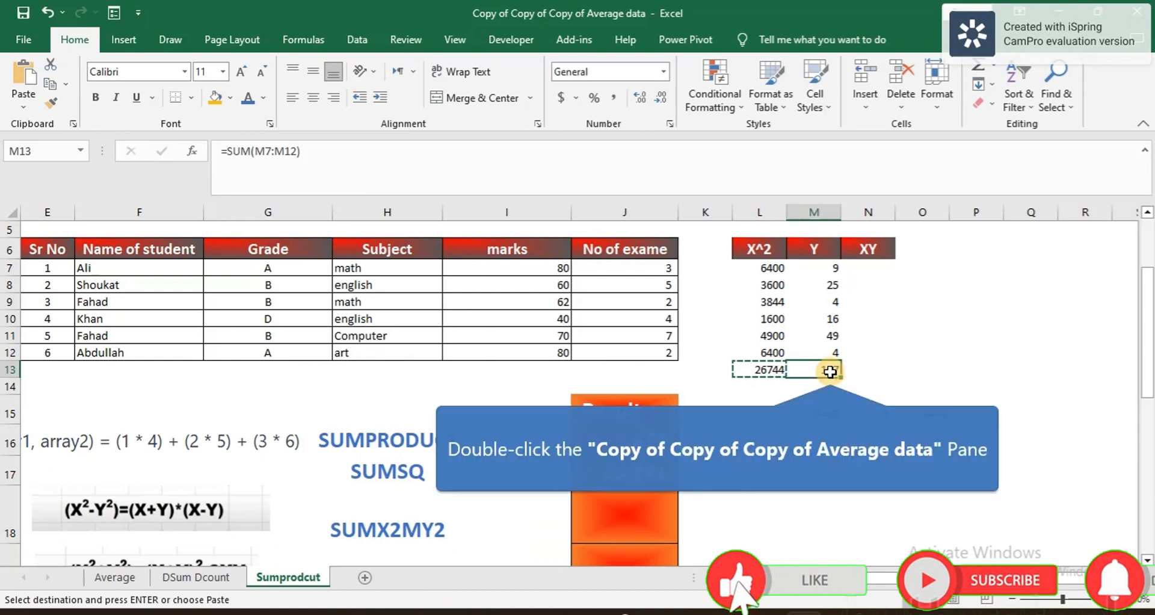
{"action": "double_click", "coordinate": [833, 371]}
{"action": "left_click", "coordinate": [851, 369]}
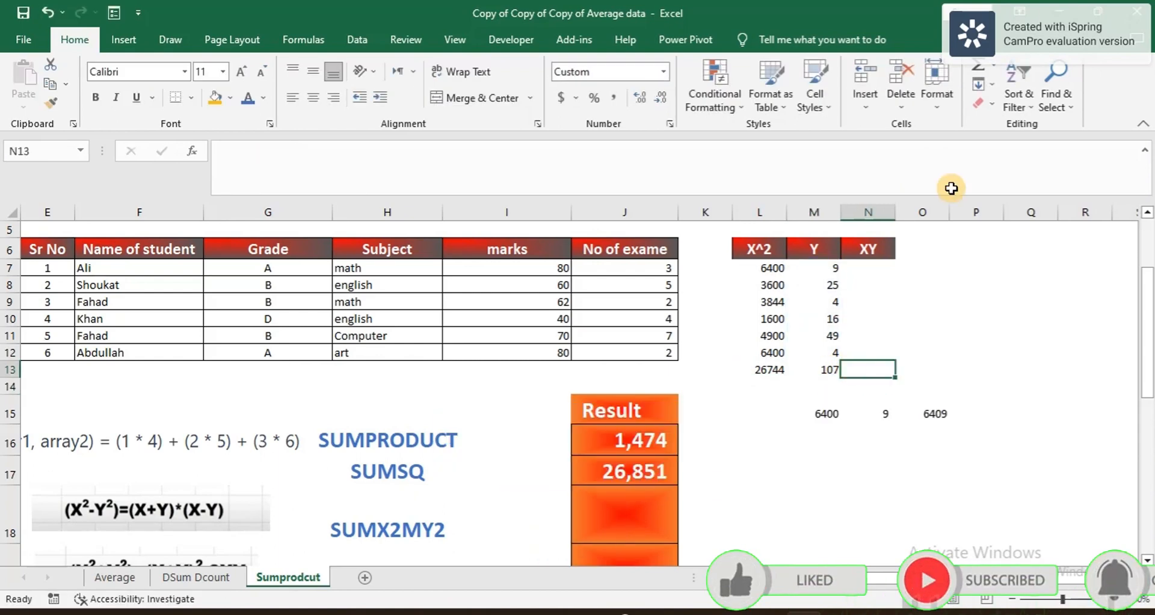
{"action": "left_click", "coordinate": [977, 68]}
{"action": "key", "text": "Return"}
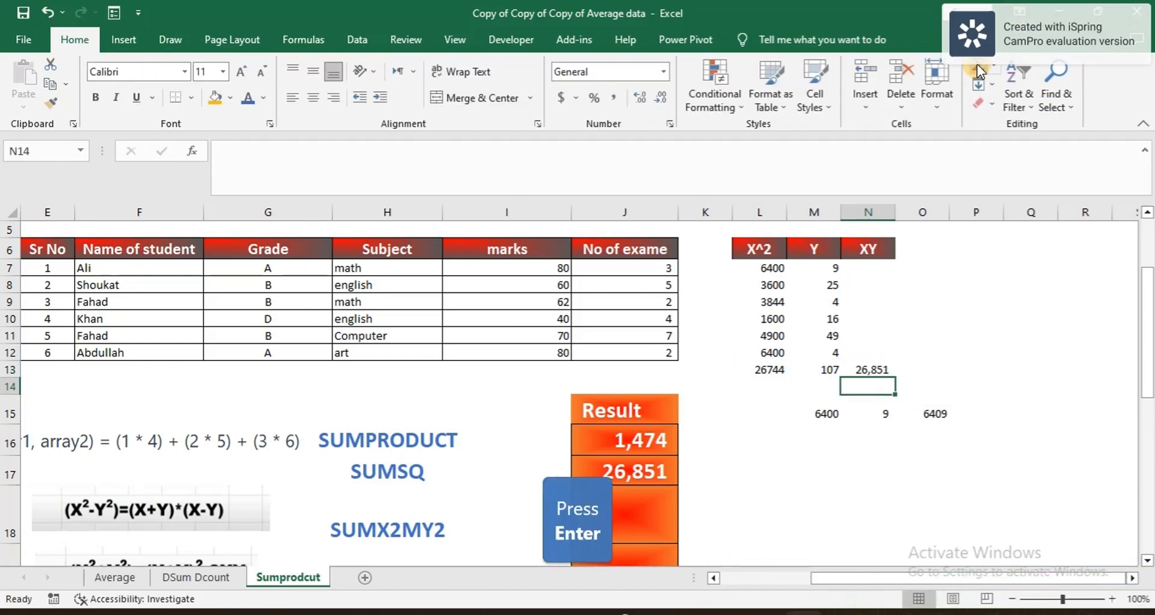
{"action": "left_click", "coordinate": [881, 369]}
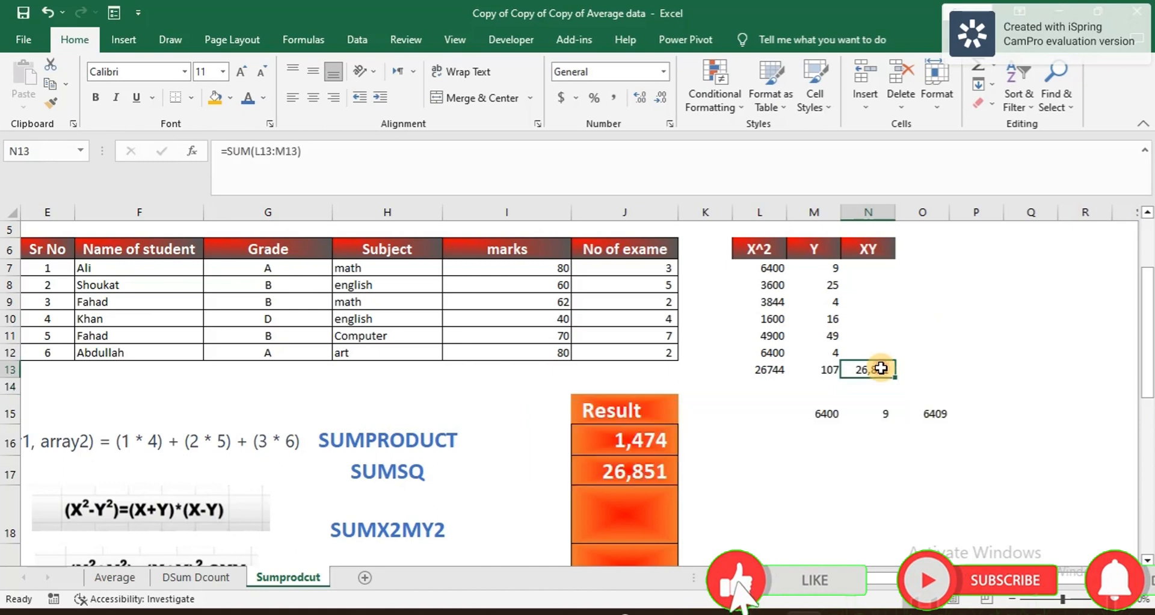
{"action": "left_click_drag", "start_coordinate": [771, 274], "coordinate": [822, 370]}
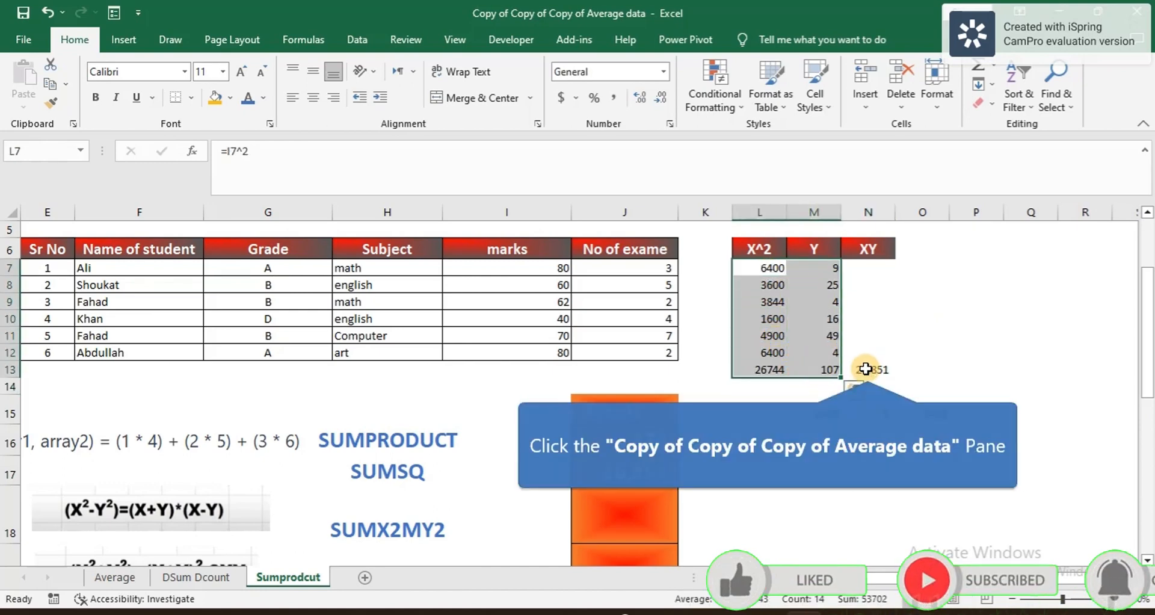
Step: Compare the helper columns' status-bar sum with the SUMSQ result in J17
{"action": "left_click", "coordinate": [866, 369]}
{"action": "left_click", "coordinate": [633, 473]}
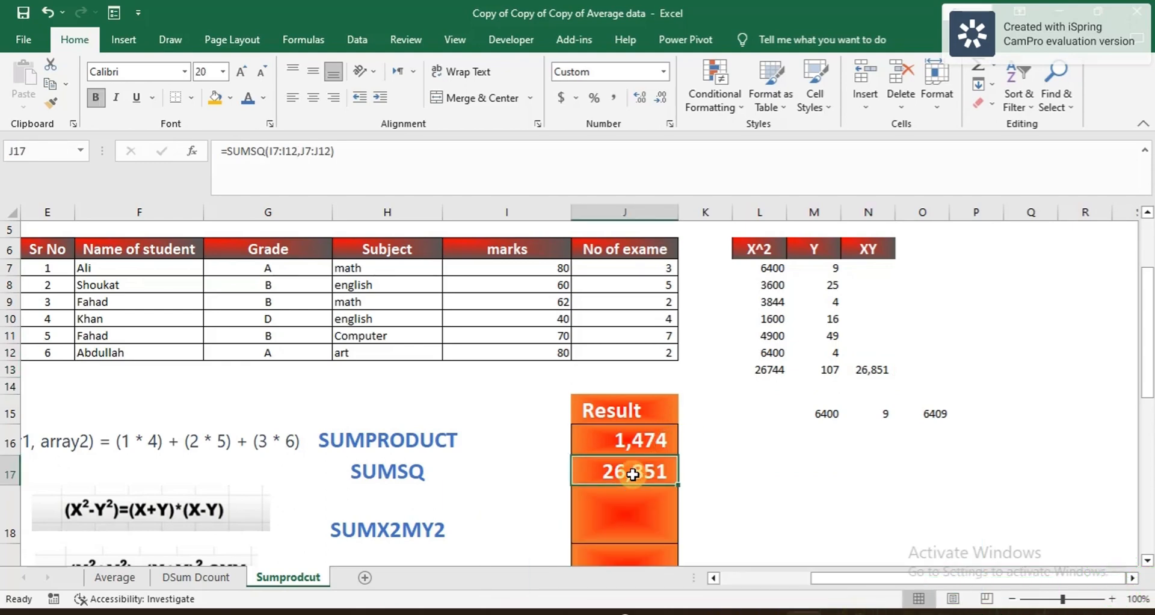
{"action": "left_click", "coordinate": [563, 316]}
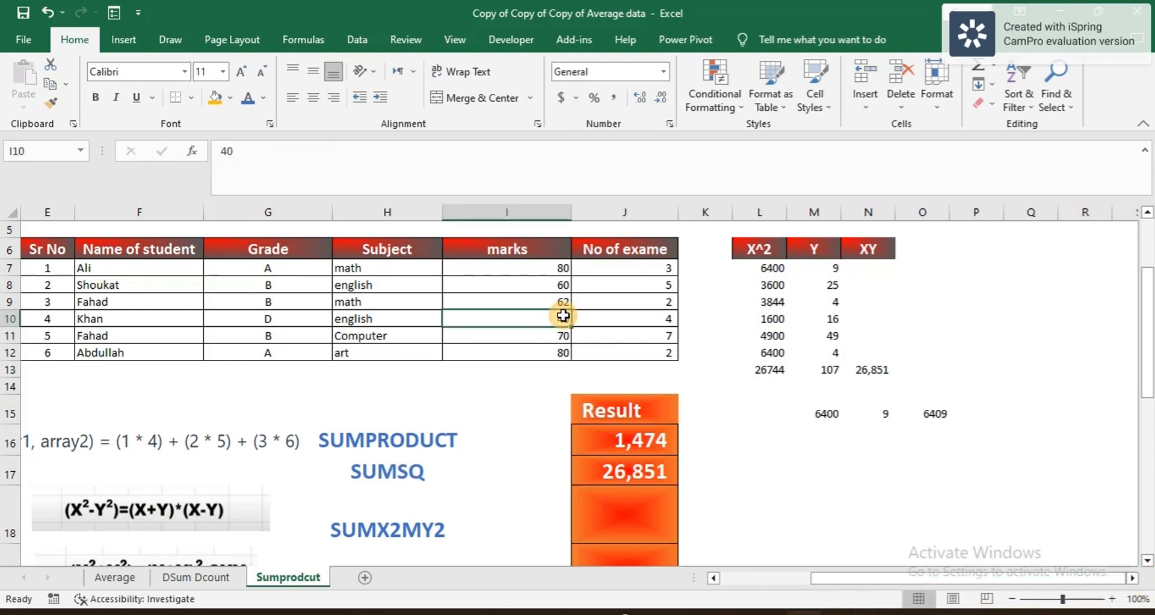
{"action": "left_click_drag", "start_coordinate": [755, 274], "coordinate": [817, 369]}
{"action": "left_click", "coordinate": [637, 469]}
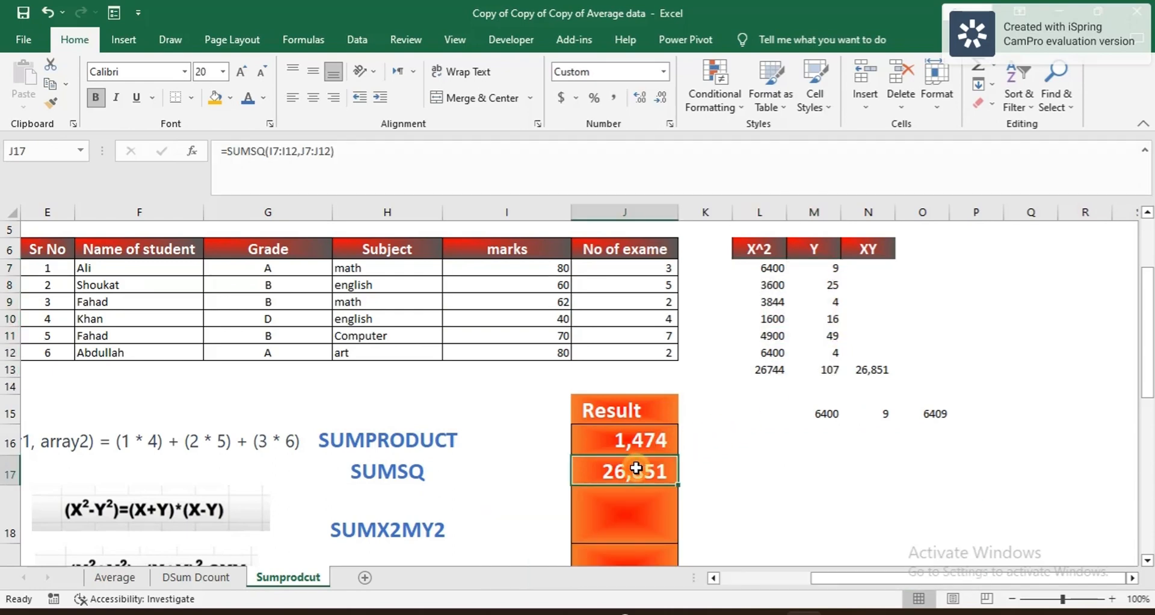
Step: Nudge the (X²-Y²) formula picture slightly lower beside the SUMX2MY2 row
{"action": "scroll", "coordinate": [637, 468], "scroll_direction": "down", "scroll_amount": 1}
{"action": "left_click", "coordinate": [625, 478]}
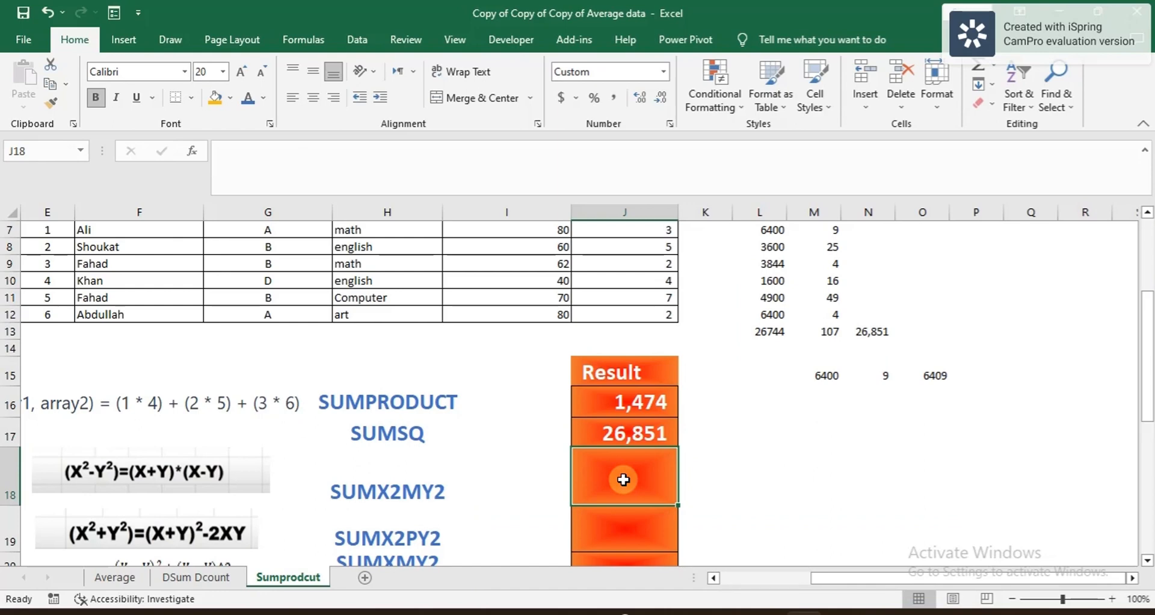
{"action": "scroll", "coordinate": [443, 493], "scroll_direction": "left", "scroll_amount": 1}
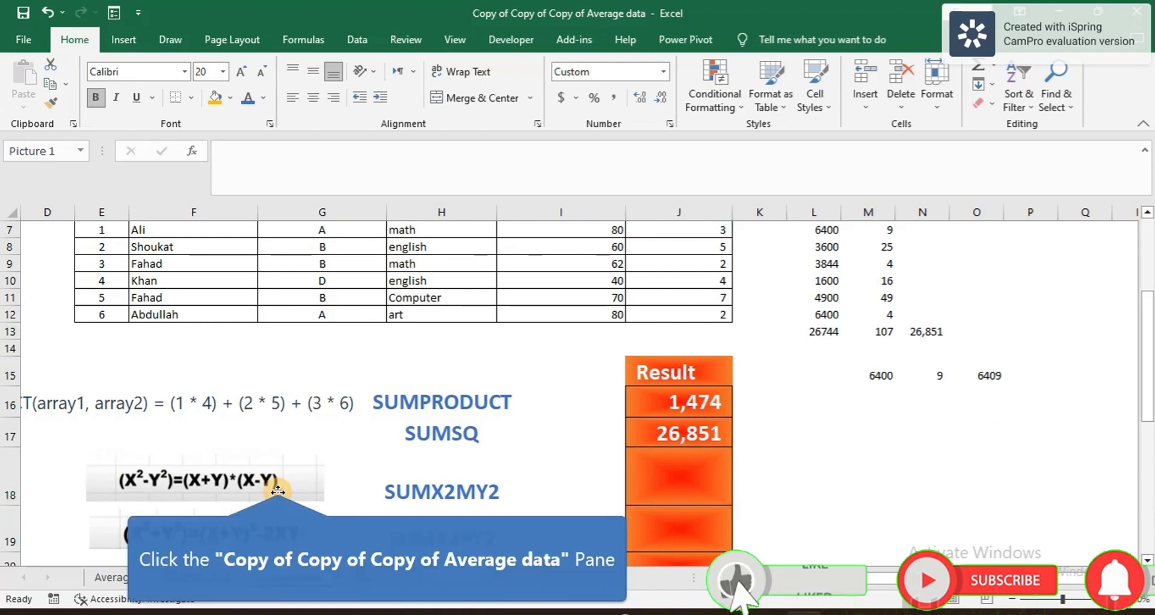
{"action": "left_click_drag", "start_coordinate": [277, 483], "coordinate": [277, 492]}
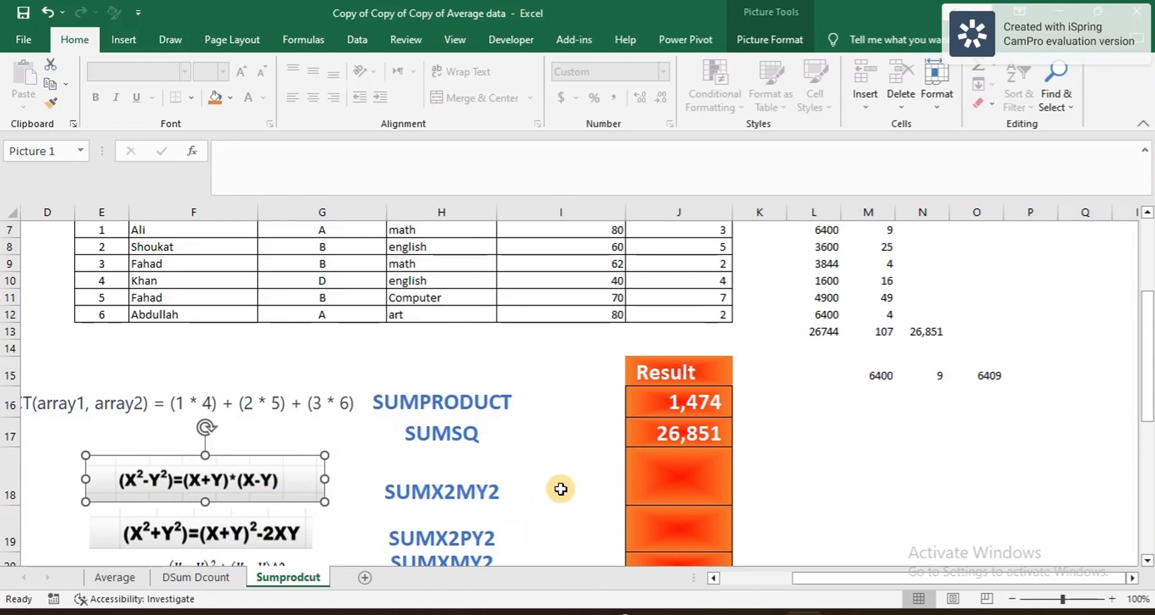
{"action": "scroll", "coordinate": [880, 429], "scroll_direction": "up", "scroll_amount": 1}
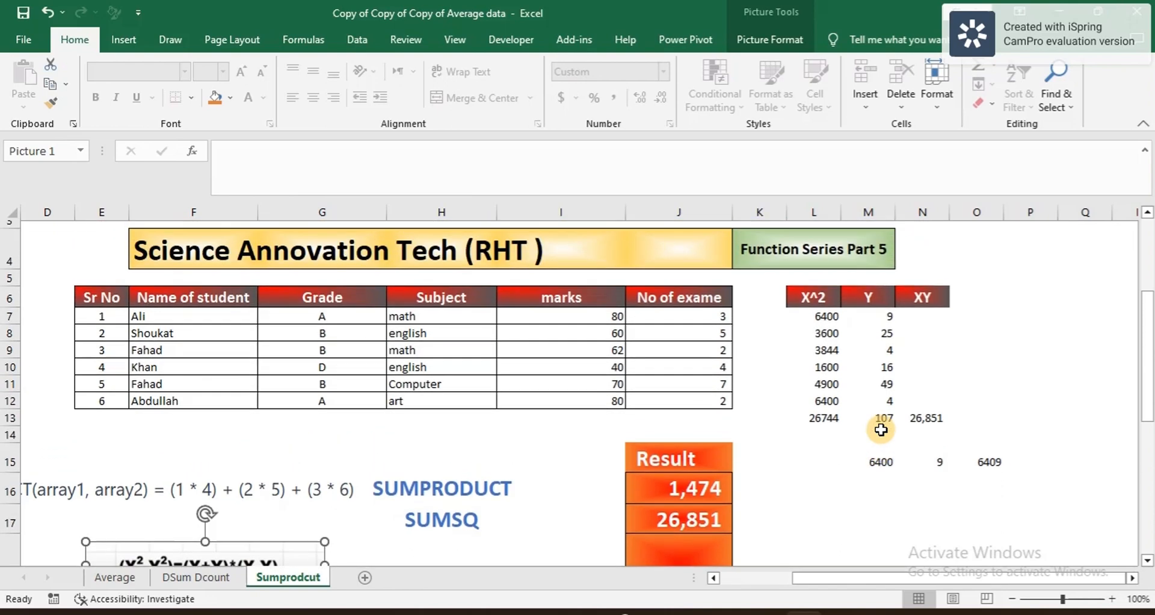
Step: Rename the M6 header to Y^2 and clear the XY header from N6
{"action": "left_click", "coordinate": [820, 314]}
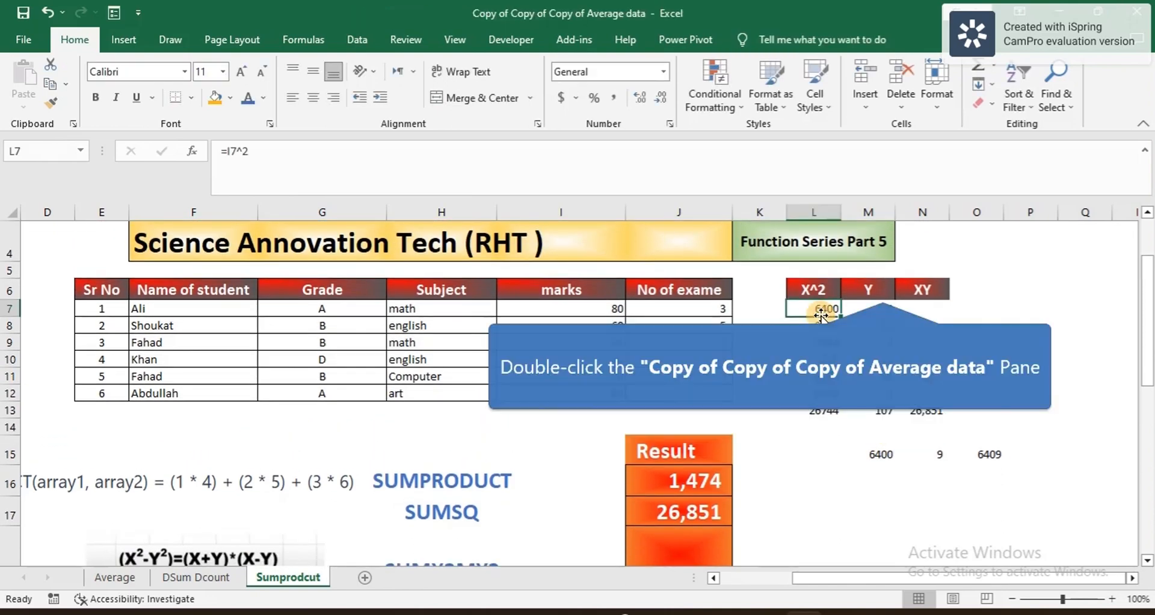
{"action": "double_click", "coordinate": [882, 289]}
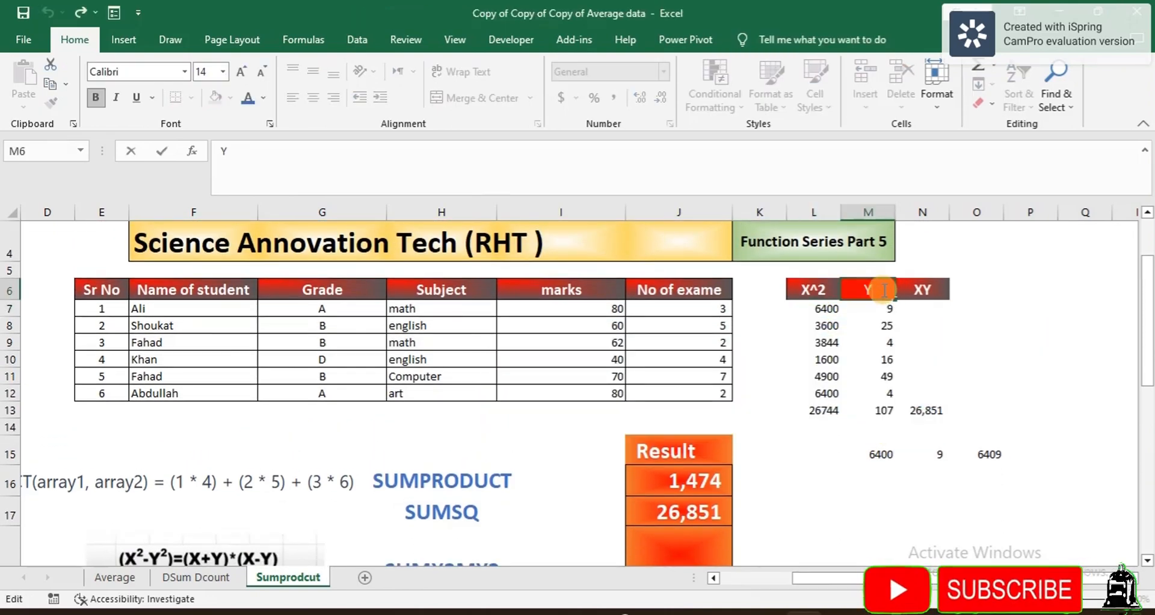
{"action": "type", "text": "^2"}
{"action": "key", "text": "Return"}
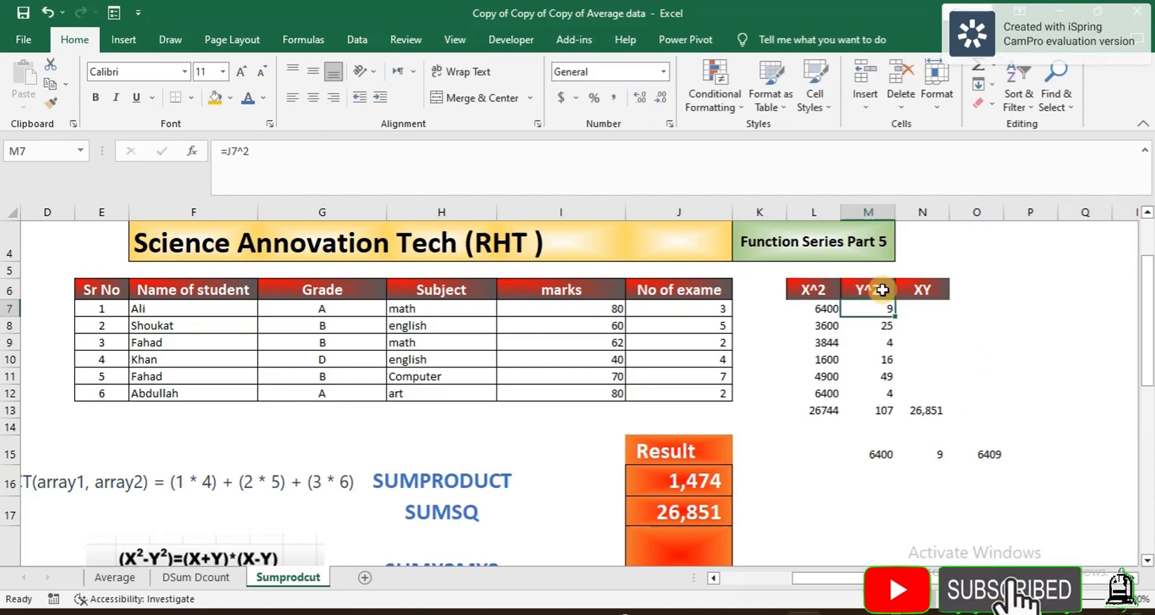
{"action": "left_click", "coordinate": [922, 293]}
{"action": "key", "text": "BackSpace"}
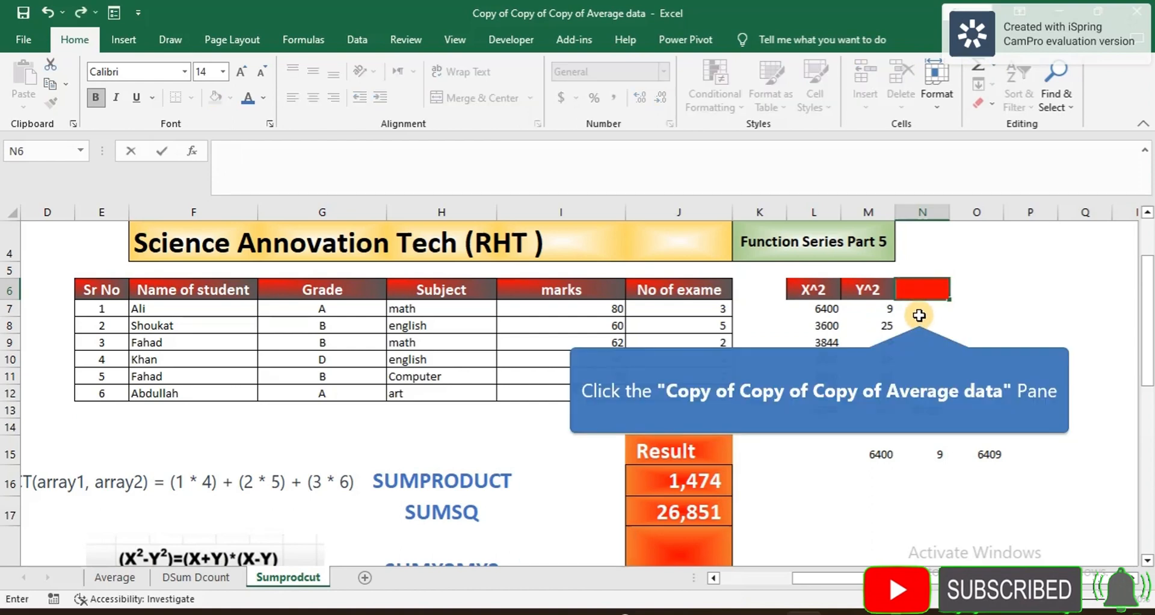
{"action": "left_click", "coordinate": [919, 313]}
Step: Enter =L7-M7 in N7 to subtract the squared exam count from the squared mark
{"action": "type", "text": "="}
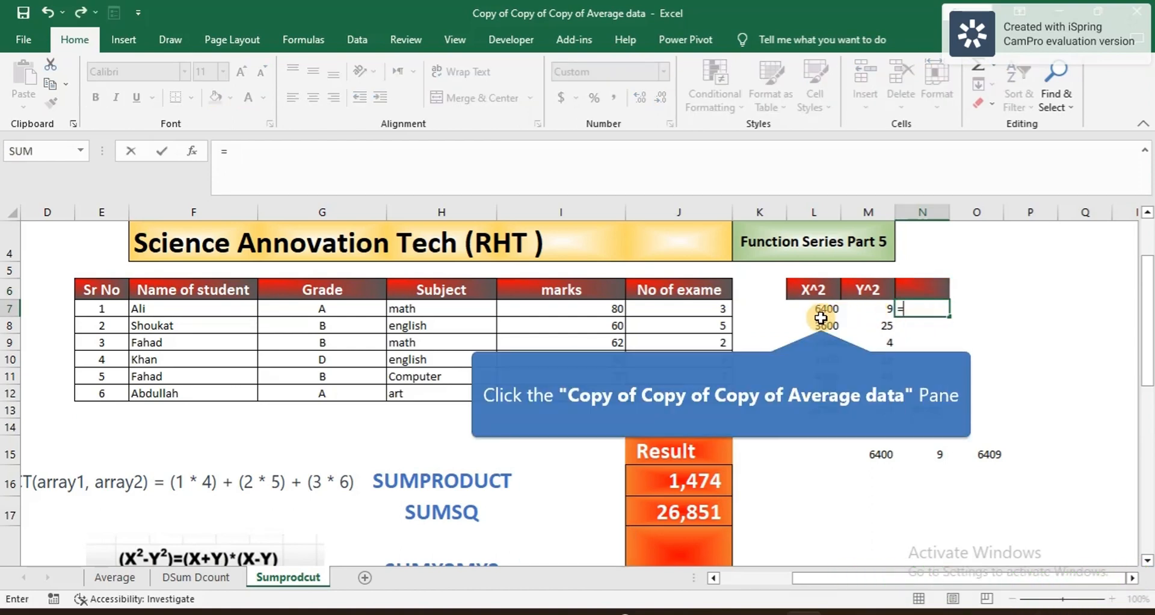
{"action": "left_click", "coordinate": [821, 319]}
{"action": "left_click", "coordinate": [818, 311]}
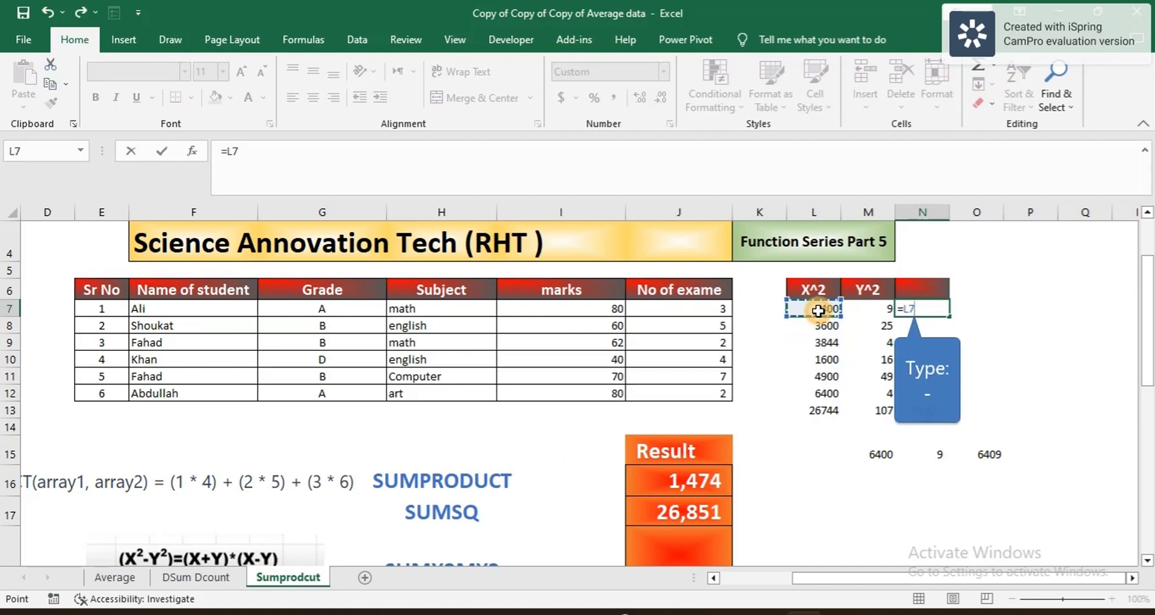
{"action": "type", "text": "-"}
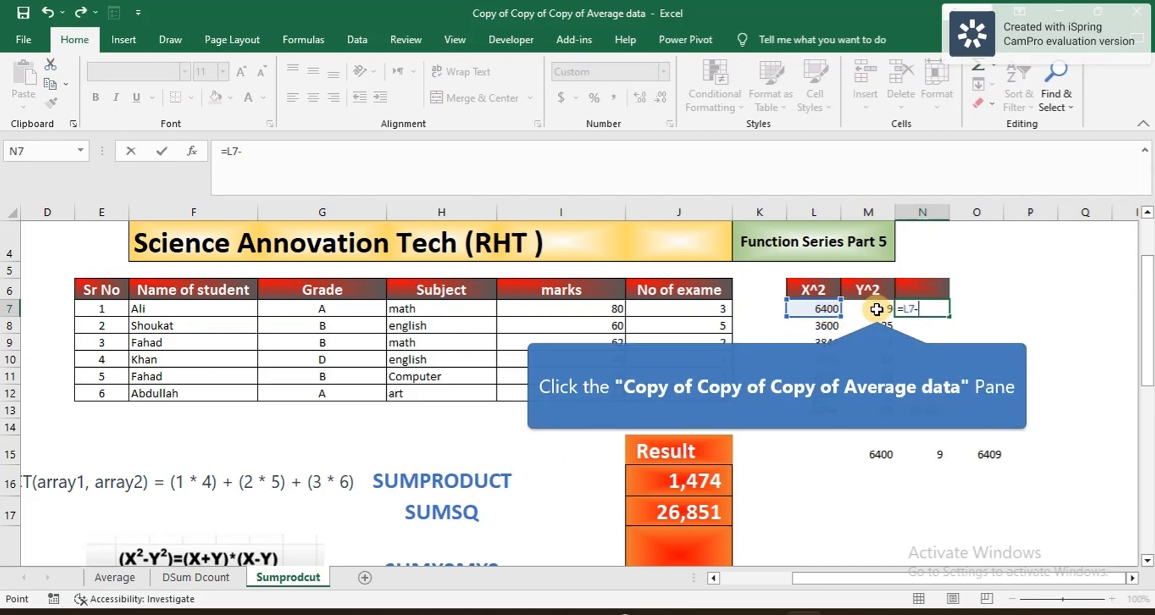
{"action": "left_click", "coordinate": [876, 309]}
{"action": "key", "text": "Return"}
Step: Fill the difference down to N12 and AutoSum it in N13, giving 26,637
{"action": "left_click", "coordinate": [950, 308]}
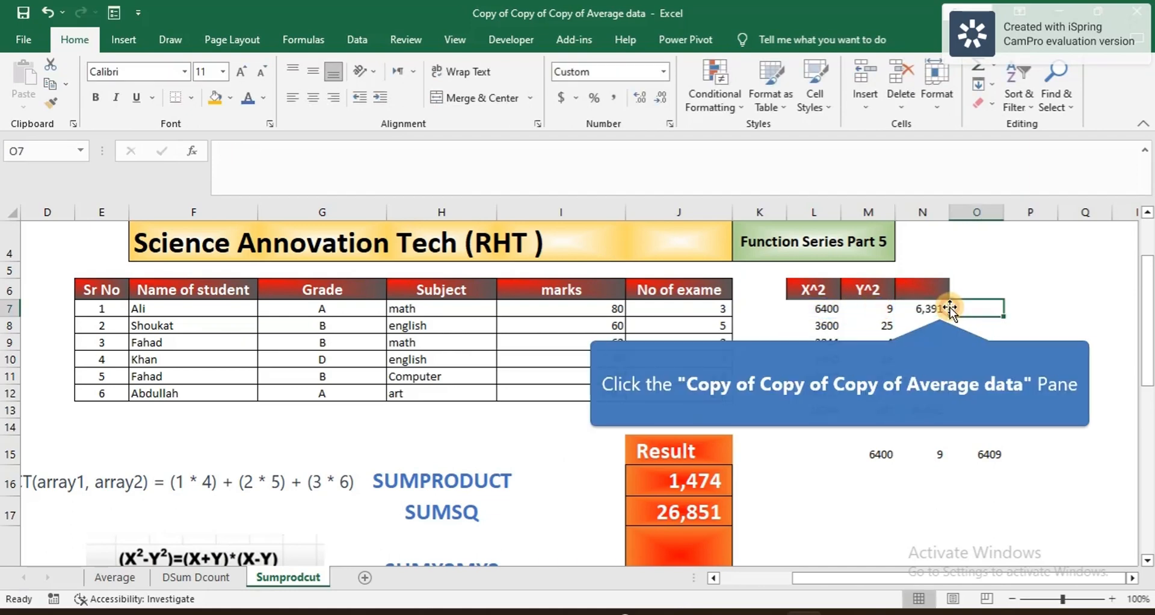
{"action": "left_click", "coordinate": [939, 308]}
{"action": "left_click_drag", "start_coordinate": [948, 320], "coordinate": [937, 396]}
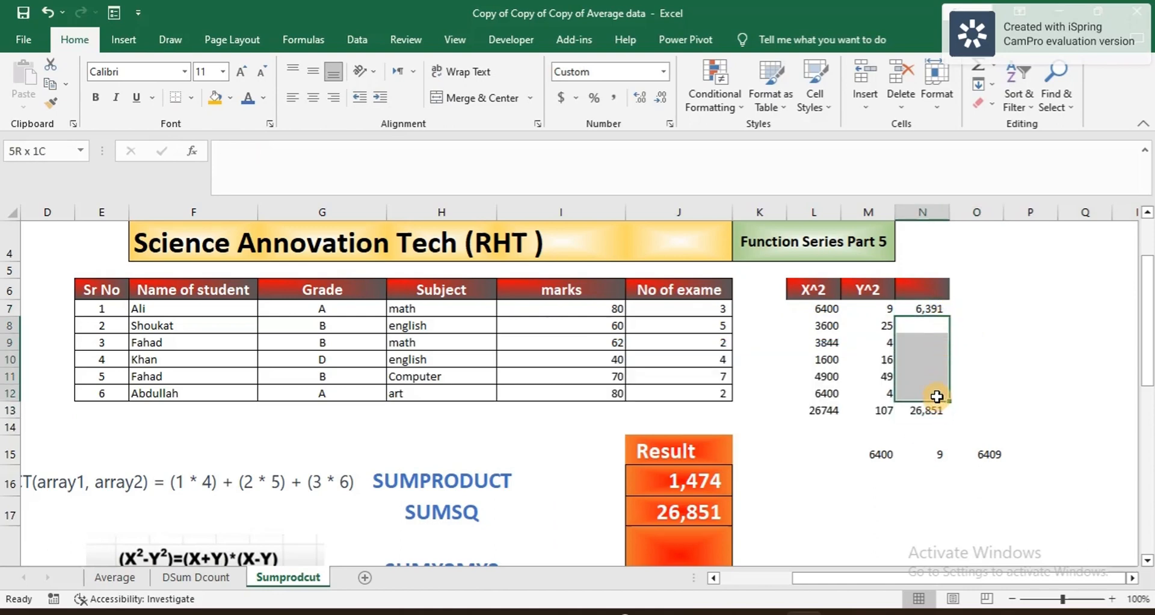
{"action": "left_click", "coordinate": [939, 308]}
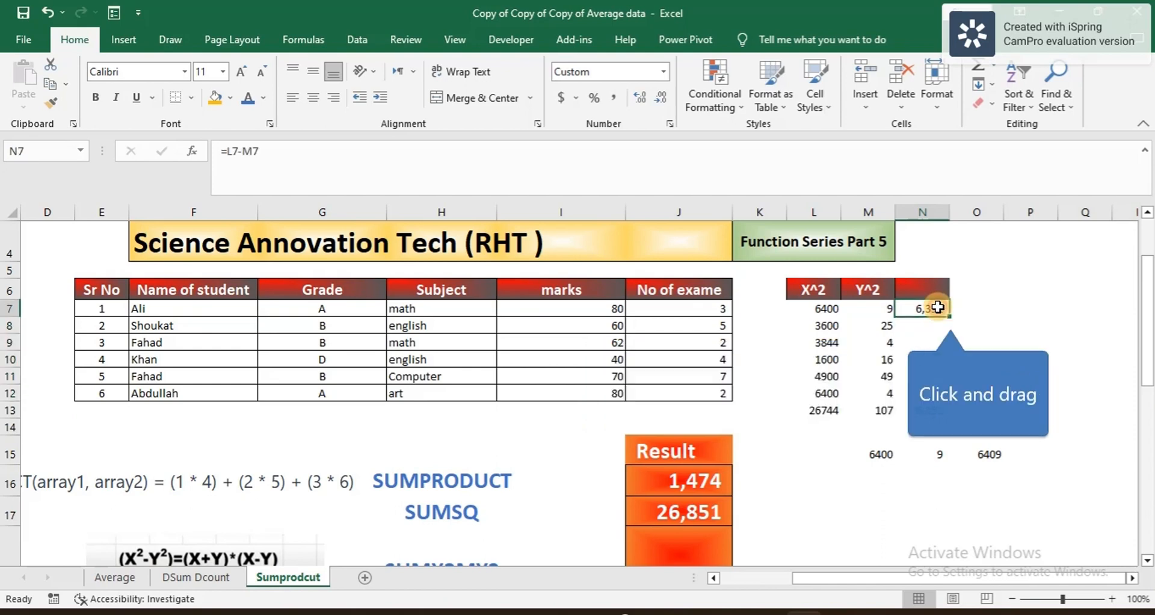
{"action": "left_click_drag", "start_coordinate": [950, 318], "coordinate": [941, 400]}
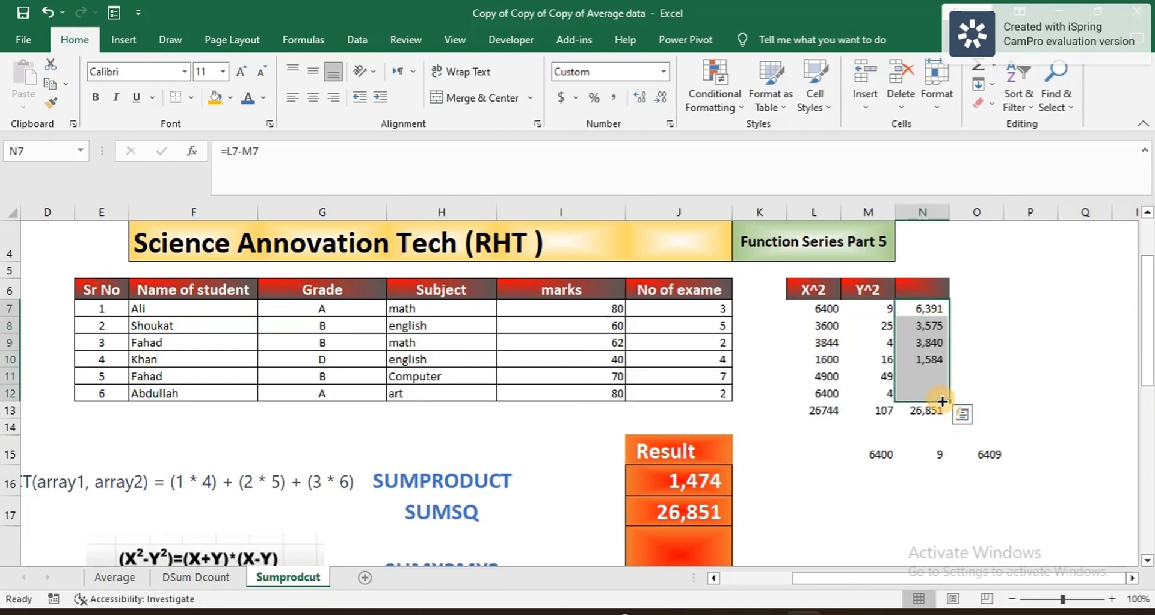
{"action": "left_click", "coordinate": [940, 408]}
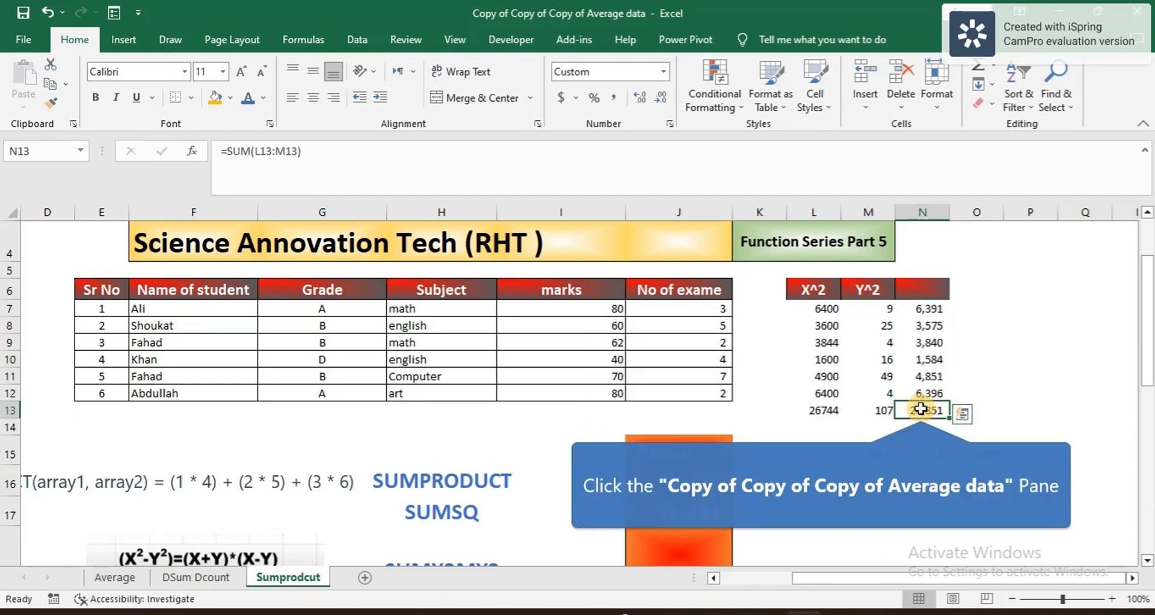
{"action": "left_click", "coordinate": [981, 72]}
{"action": "key", "text": "Return"}
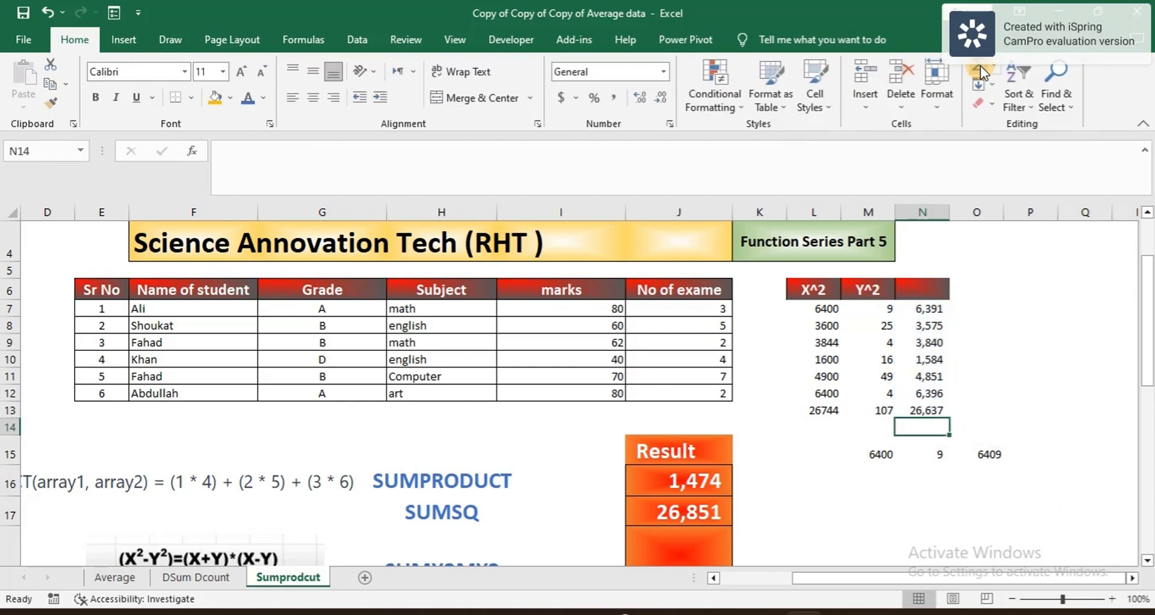
{"action": "scroll", "coordinate": [942, 415], "scroll_direction": "down", "scroll_amount": 1}
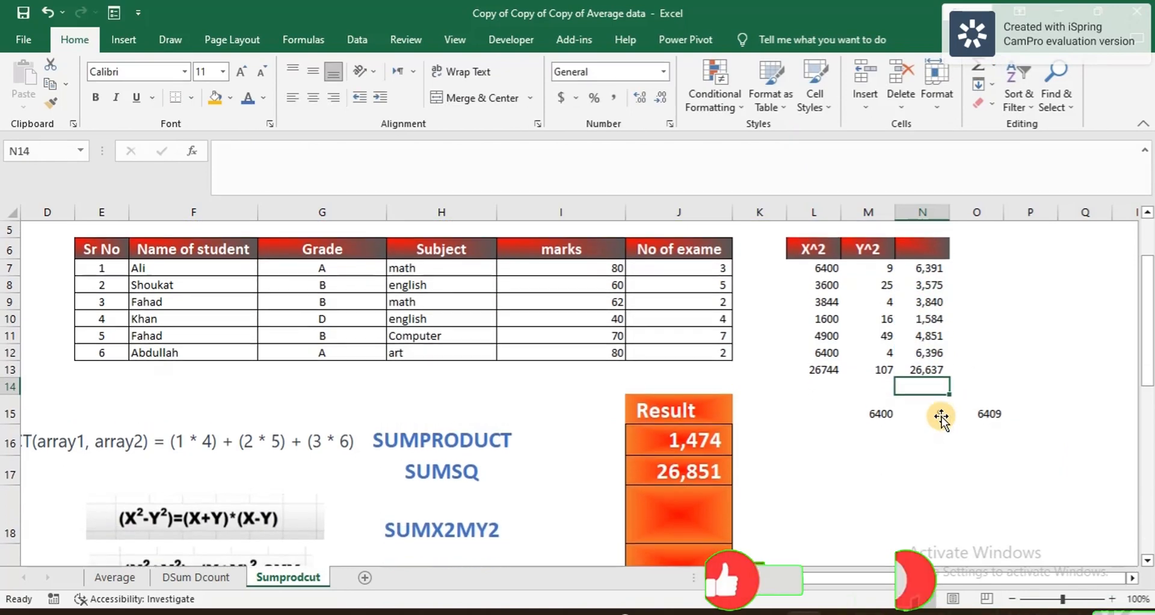
Step: Enter =SUMX2MY2(I7:I12,J7:J12) in J18, returning 26,637
{"action": "left_click", "coordinate": [710, 495]}
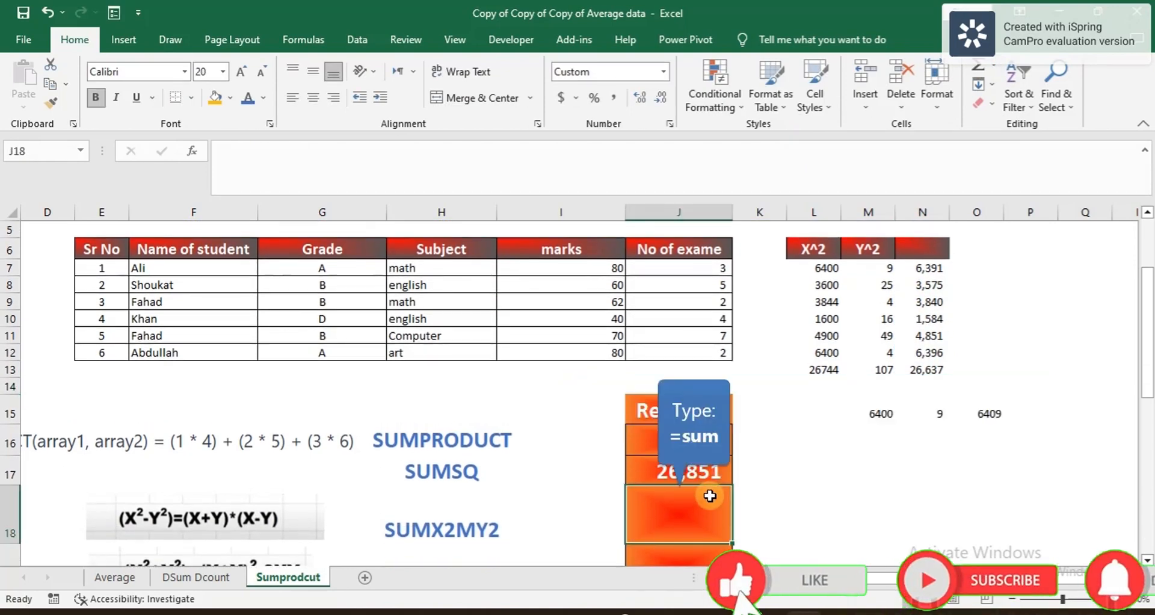
{"action": "type", "text": "=sum"}
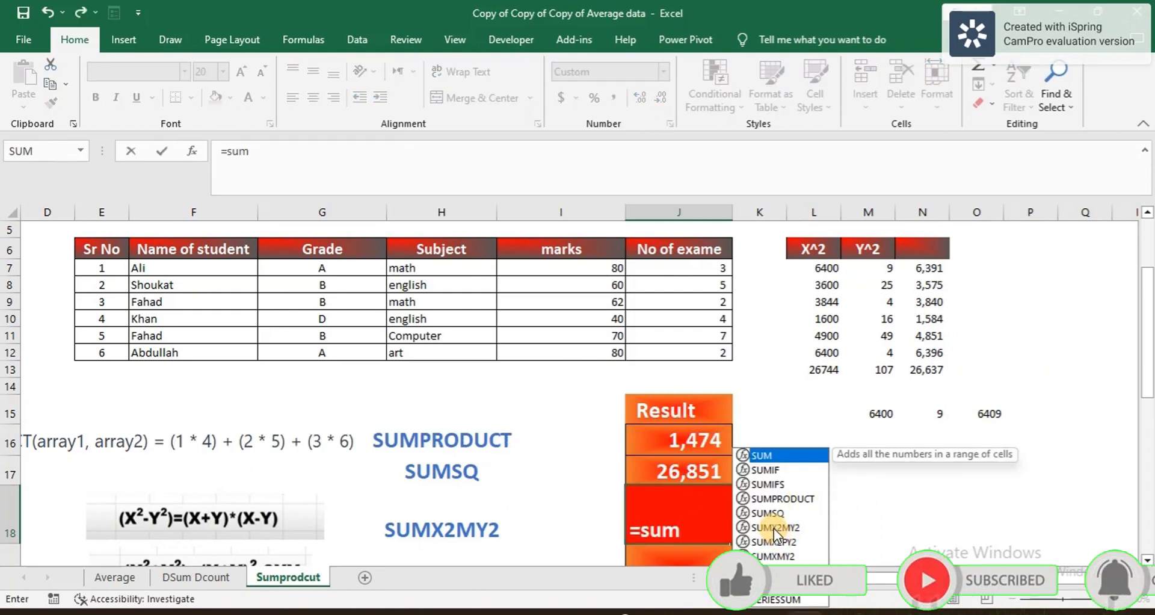
{"action": "left_click", "coordinate": [774, 528]}
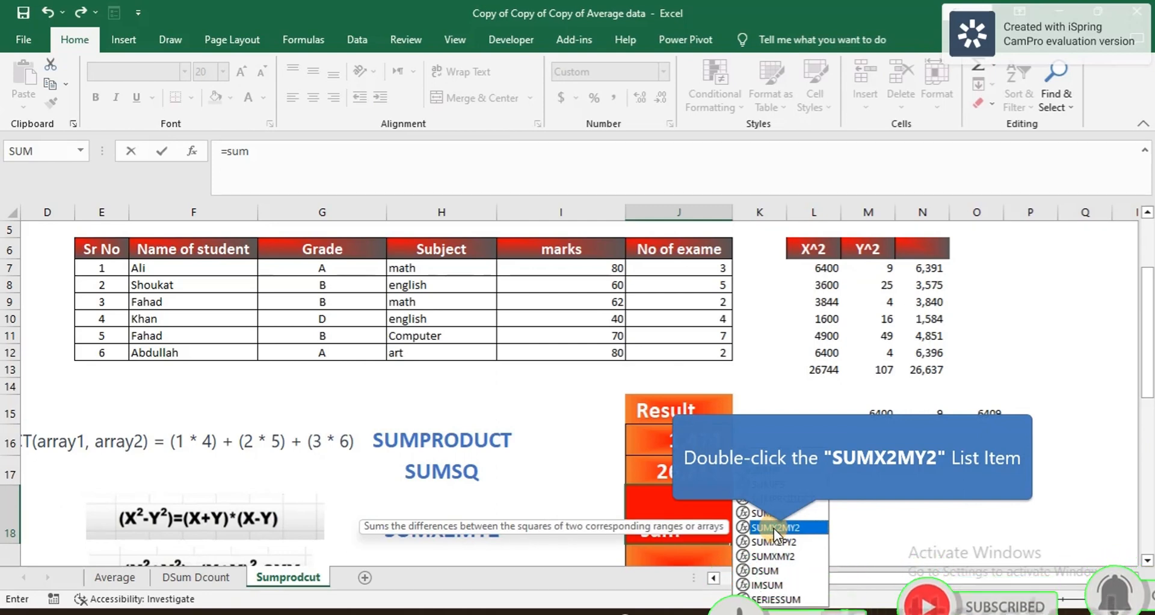
{"action": "double_click", "coordinate": [774, 528]}
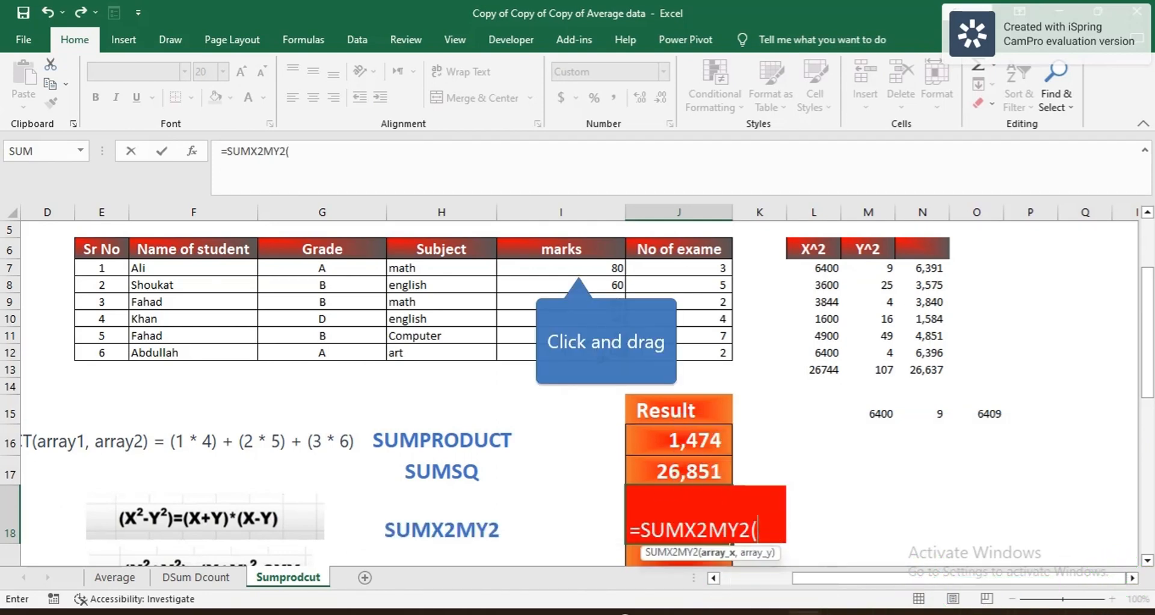
{"action": "left_click_drag", "start_coordinate": [581, 273], "coordinate": [588, 351]}
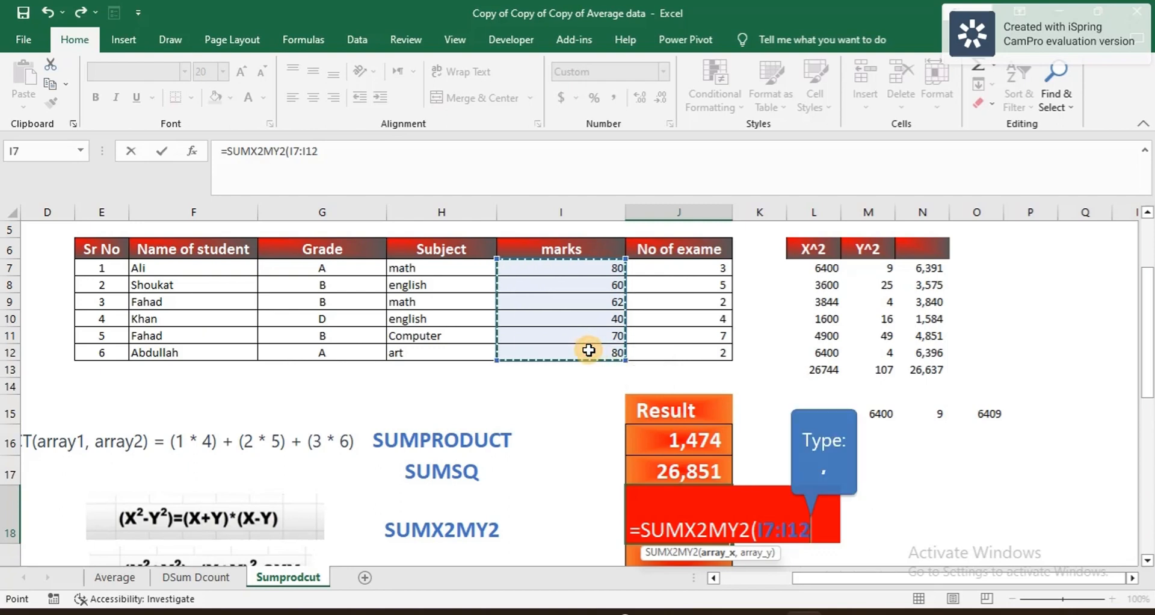
{"action": "type", "text": ","}
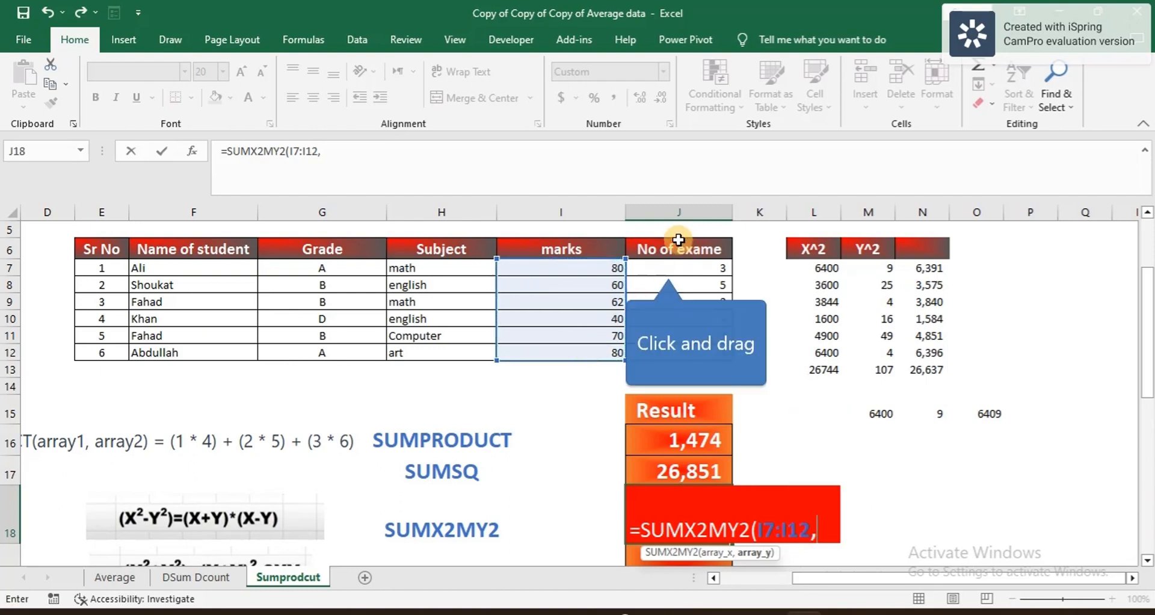
{"action": "left_click_drag", "start_coordinate": [670, 265], "coordinate": [684, 351]}
{"action": "type", "text": ")"}
{"action": "key", "text": "Return"}
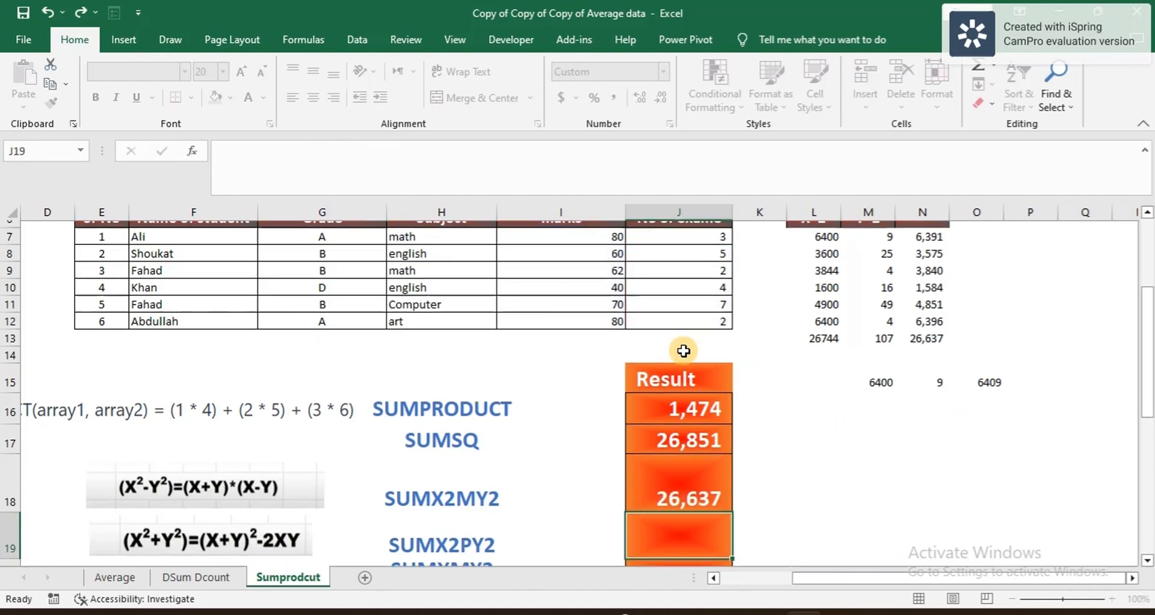
{"action": "left_click", "coordinate": [692, 498]}
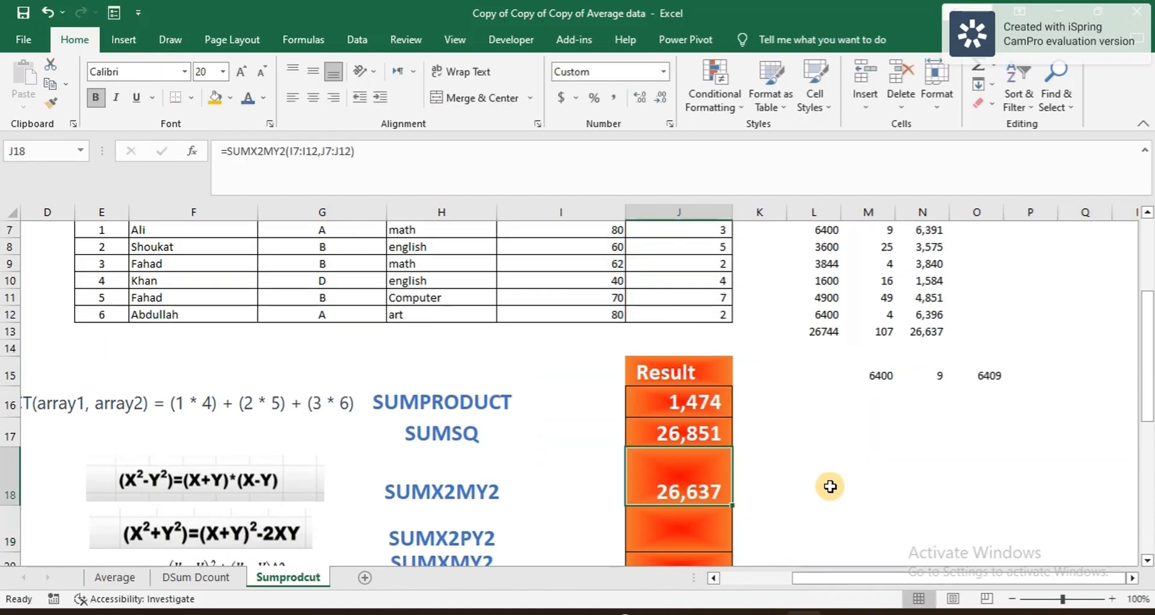
{"action": "left_click", "coordinate": [927, 325]}
{"action": "left_click", "coordinate": [668, 489]}
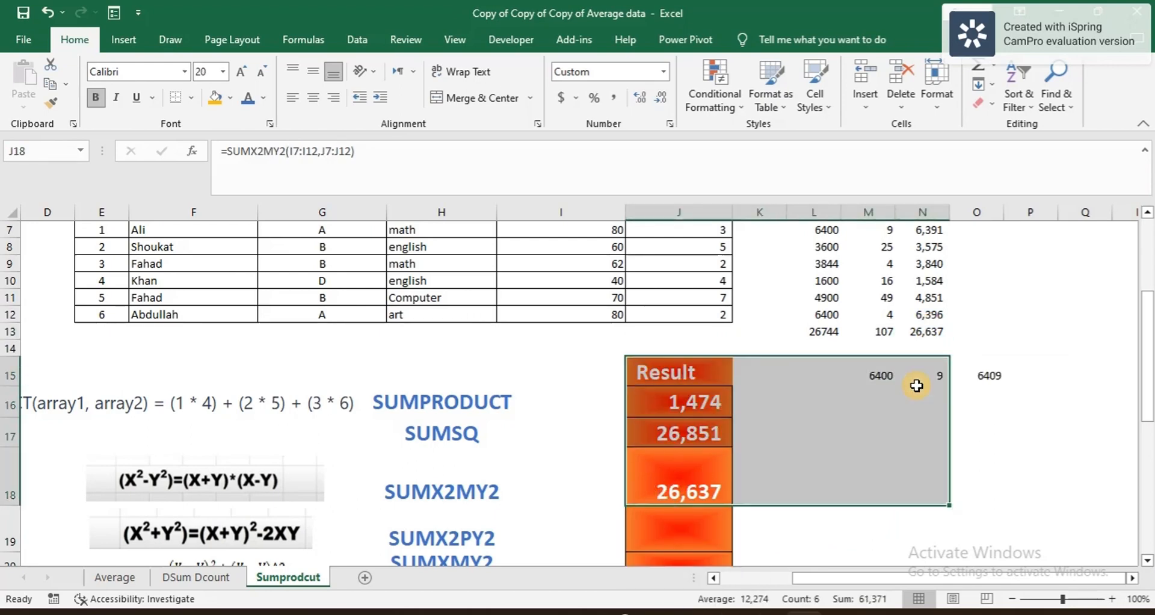
{"action": "scroll", "coordinate": [878, 361], "scroll_direction": "up", "scroll_amount": 1}
{"action": "left_click", "coordinate": [878, 325]}
{"action": "left_click_drag", "start_coordinate": [813, 308], "coordinate": [917, 394]}
{"action": "scroll", "coordinate": [921, 391], "scroll_direction": "down", "scroll_amount": 2}
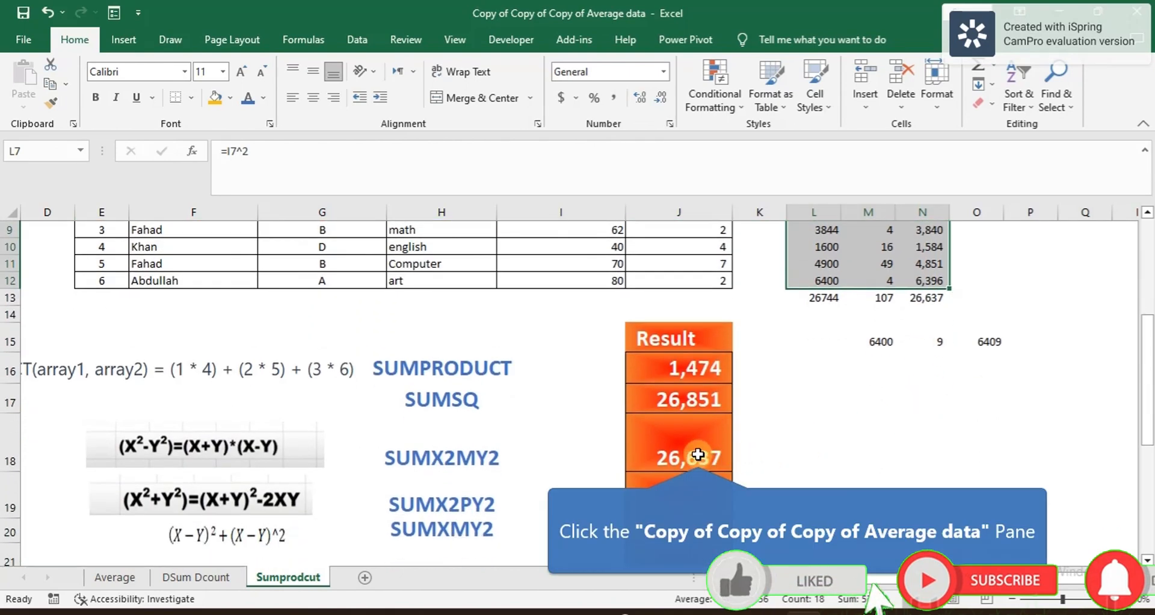
{"action": "left_click", "coordinate": [697, 454]}
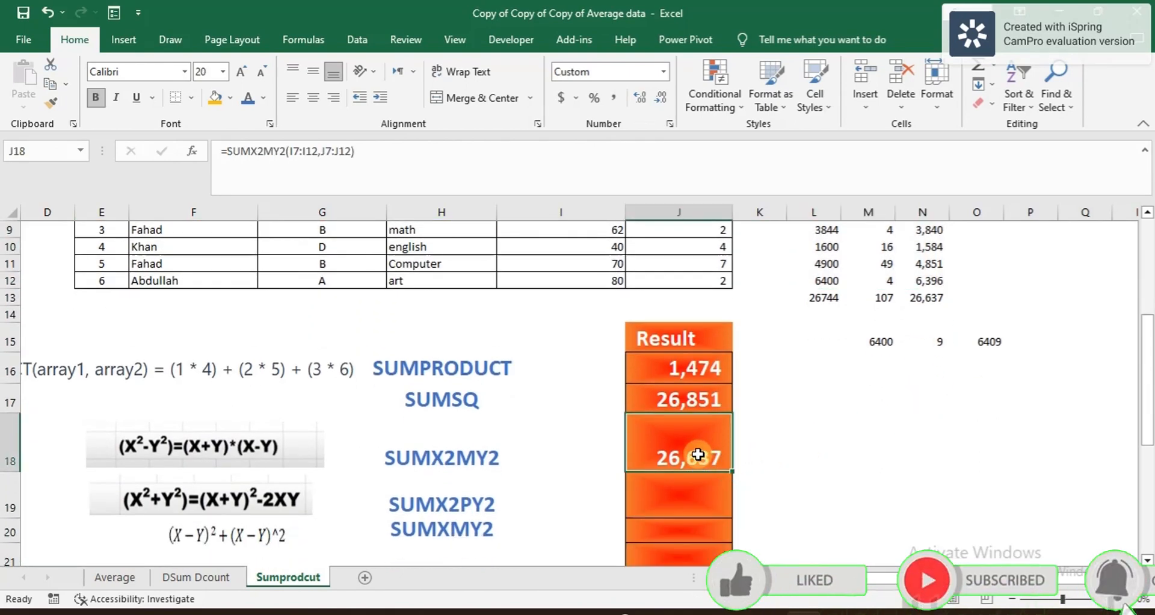
{"action": "left_click", "coordinate": [677, 504]}
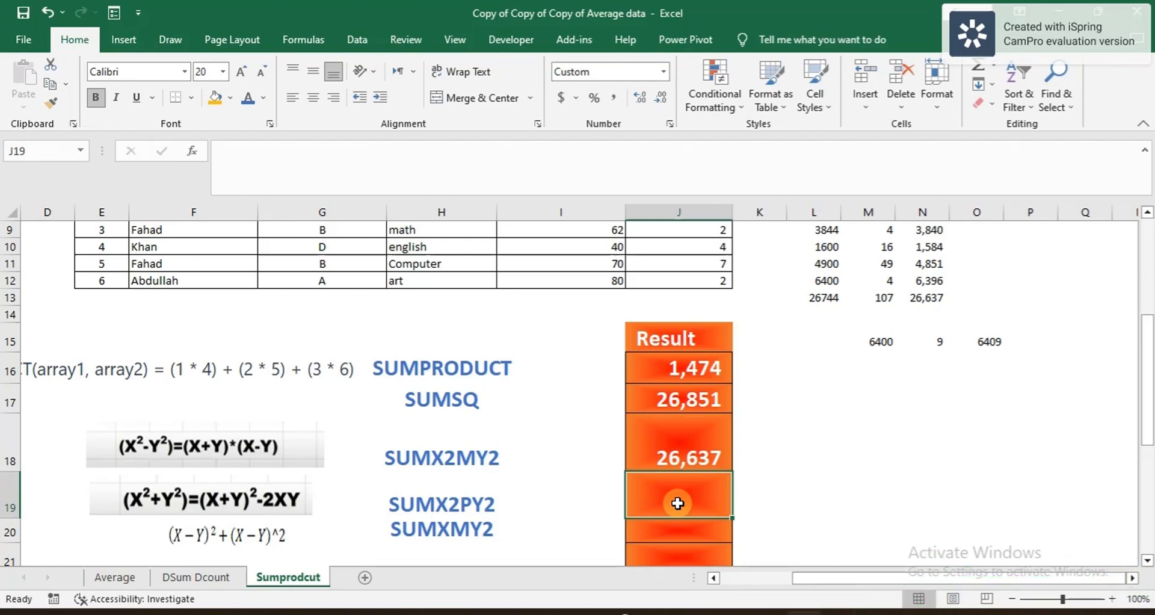
{"action": "left_click", "coordinate": [270, 507]}
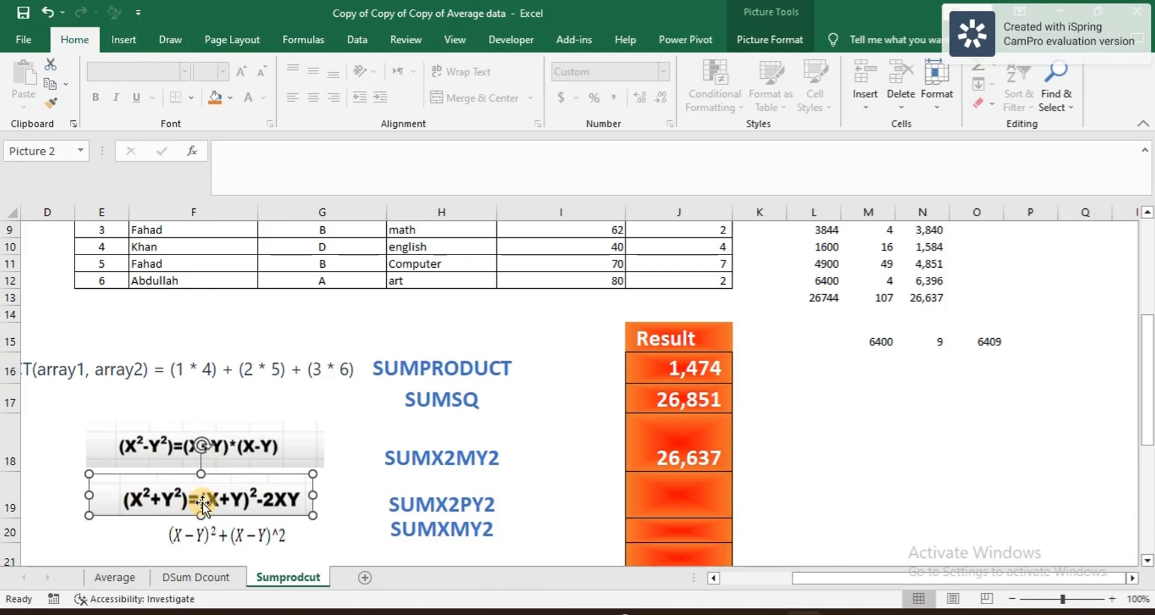
{"action": "left_click", "coordinate": [447, 507]}
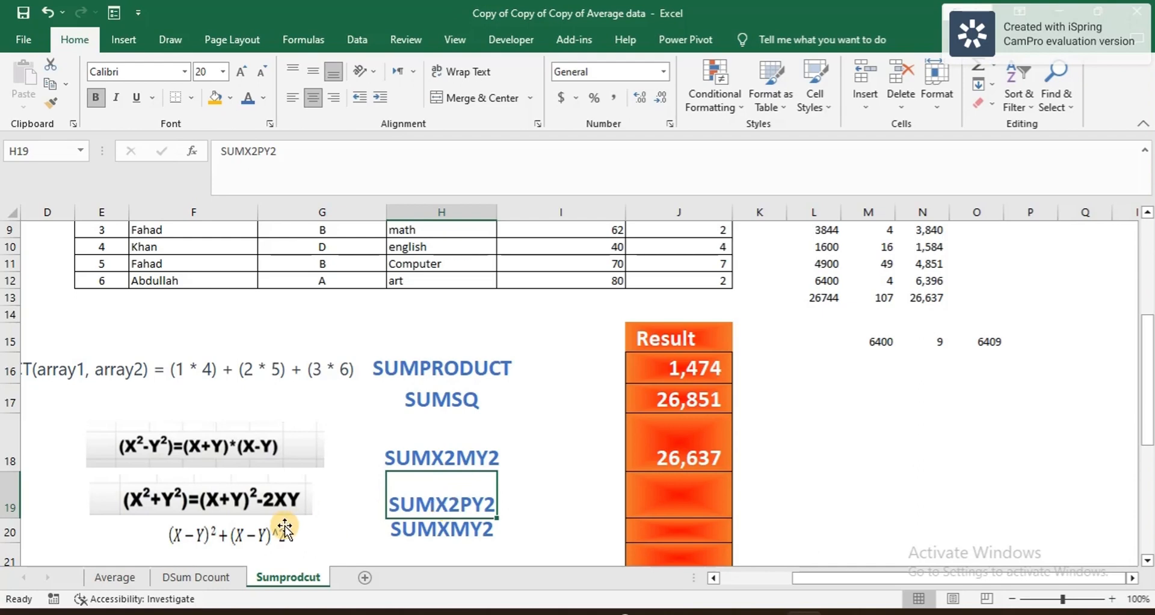
{"action": "left_click", "coordinate": [250, 507]}
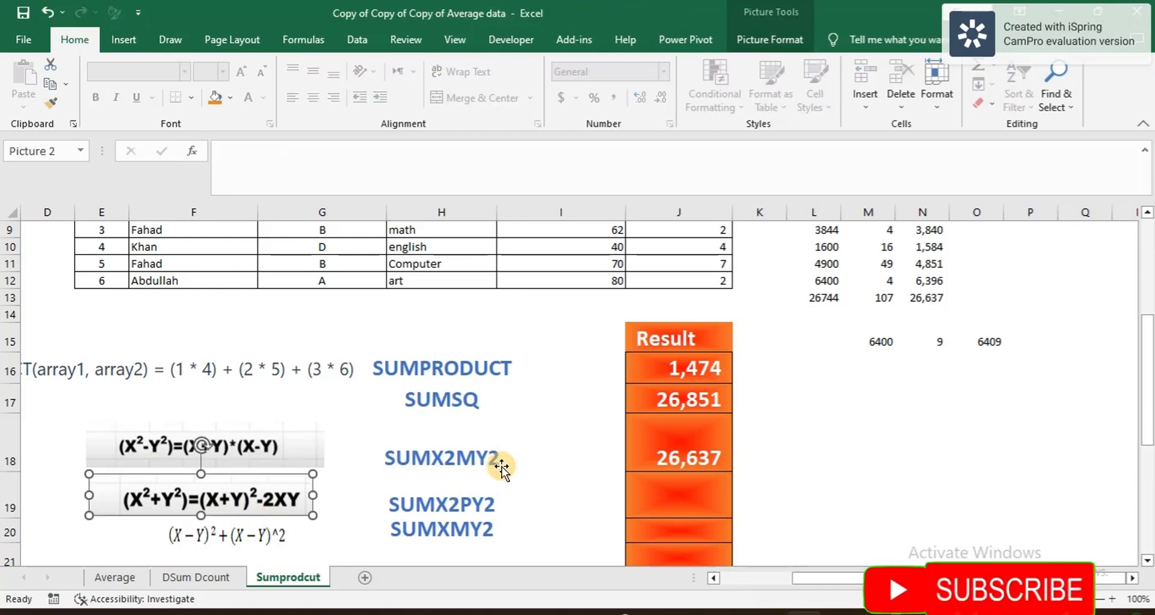
{"action": "scroll", "coordinate": [645, 450], "scroll_direction": "up", "scroll_amount": 2}
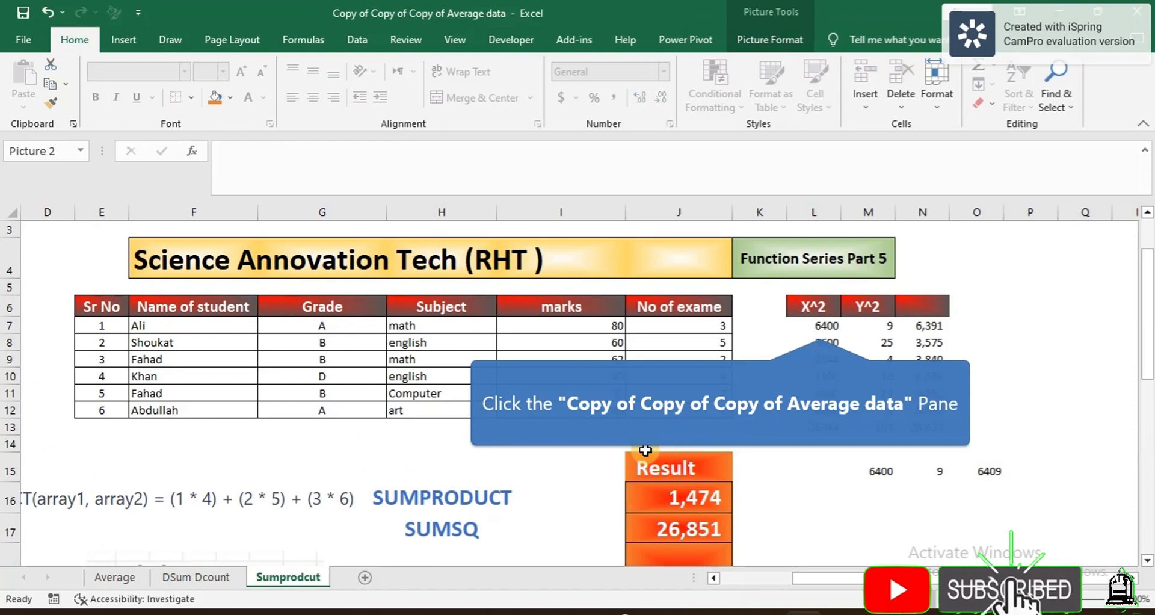
Step: Enter =L7+M7 in N7 to add the first student's X² and Y²
{"action": "left_click", "coordinate": [820, 326]}
{"action": "right_click", "coordinate": [883, 325]}
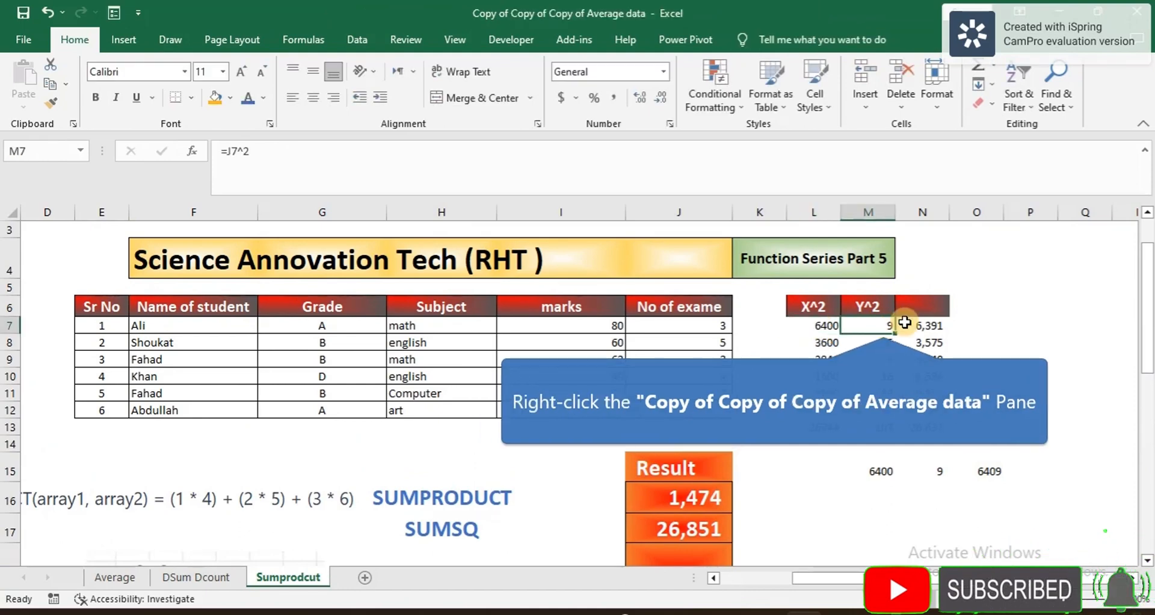
{"action": "left_click", "coordinate": [839, 335]}
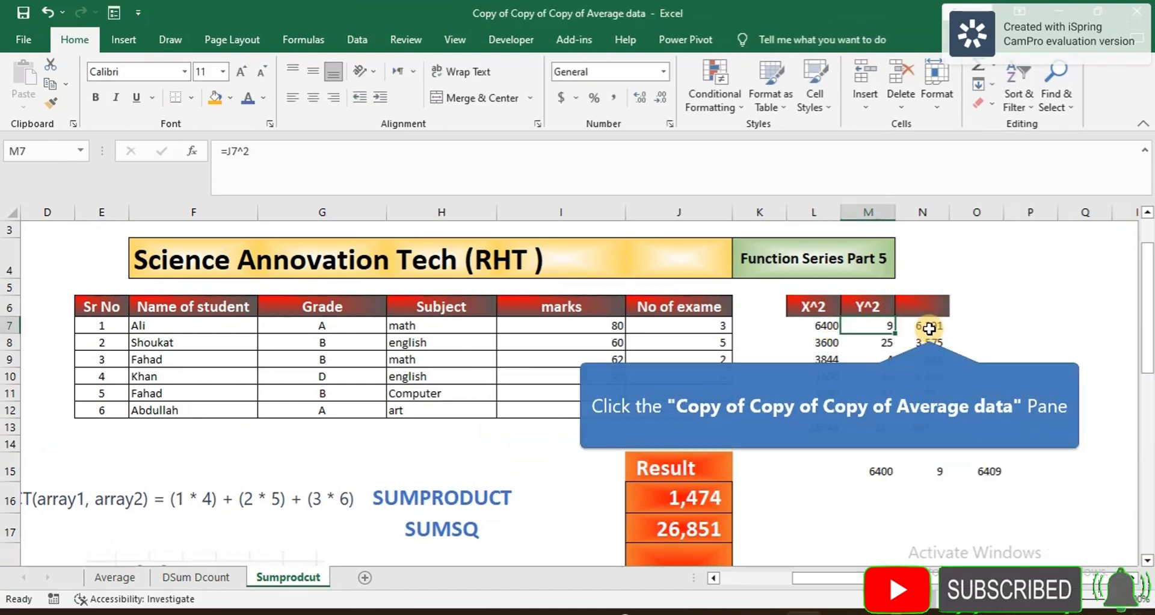
{"action": "left_click", "coordinate": [930, 328]}
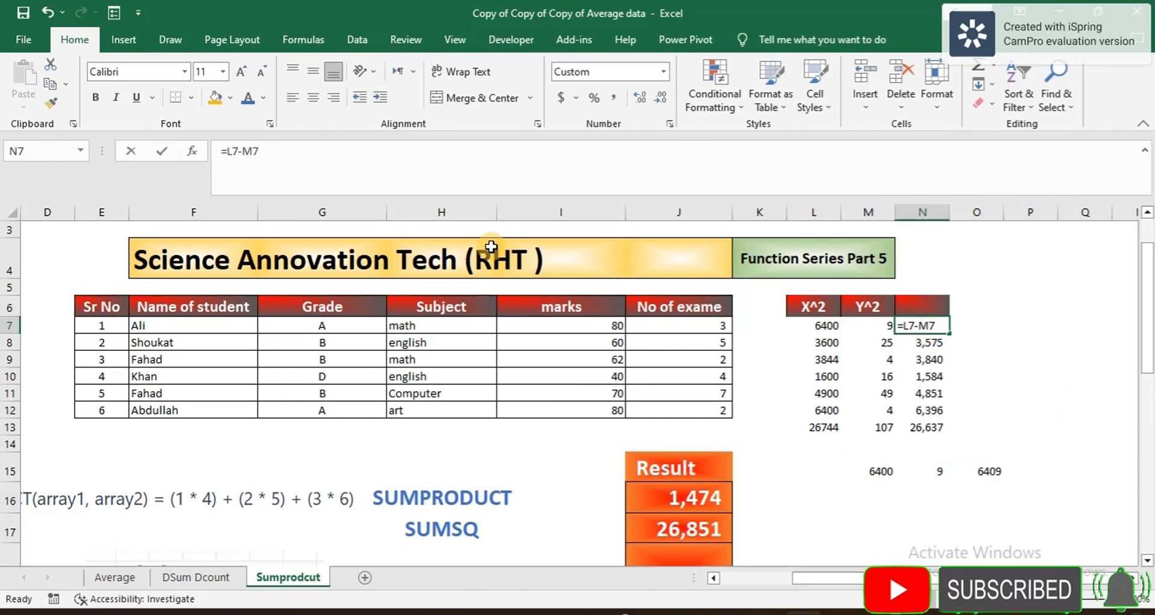
{"action": "type", "text": "="}
{"action": "left_click", "coordinate": [822, 326]}
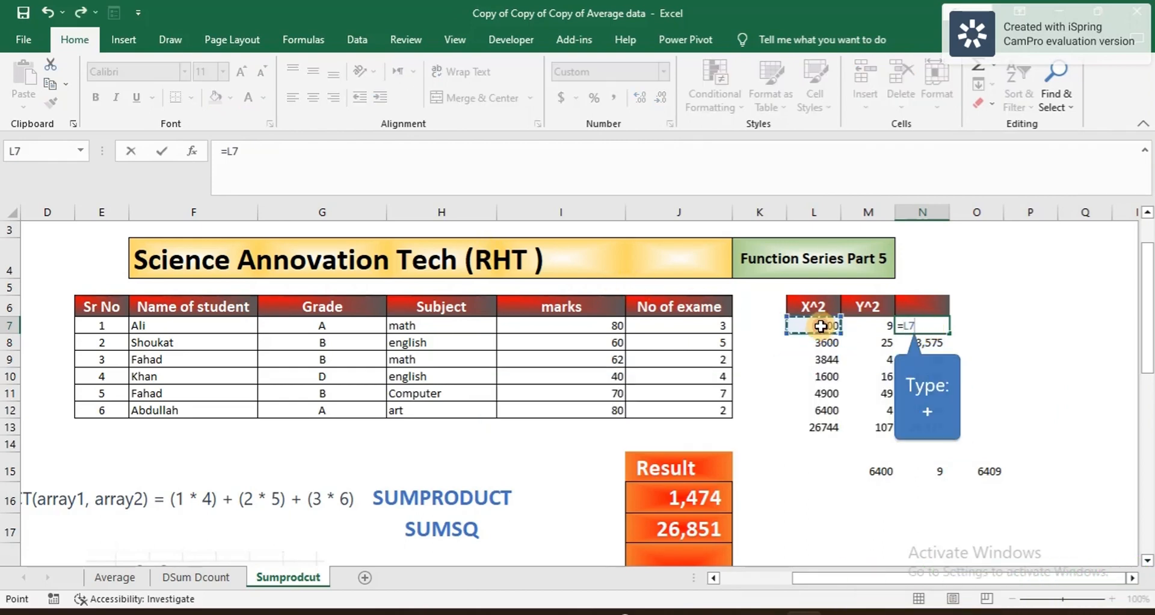
{"action": "type", "text": "+"}
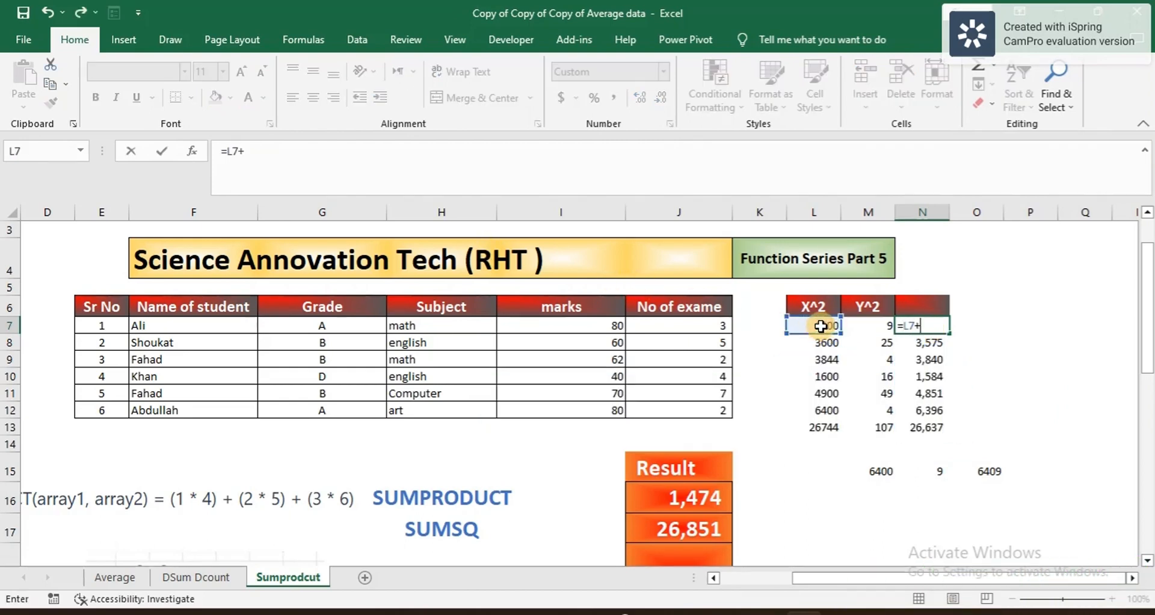
{"action": "left_click", "coordinate": [874, 328]}
{"action": "key", "text": "Return"}
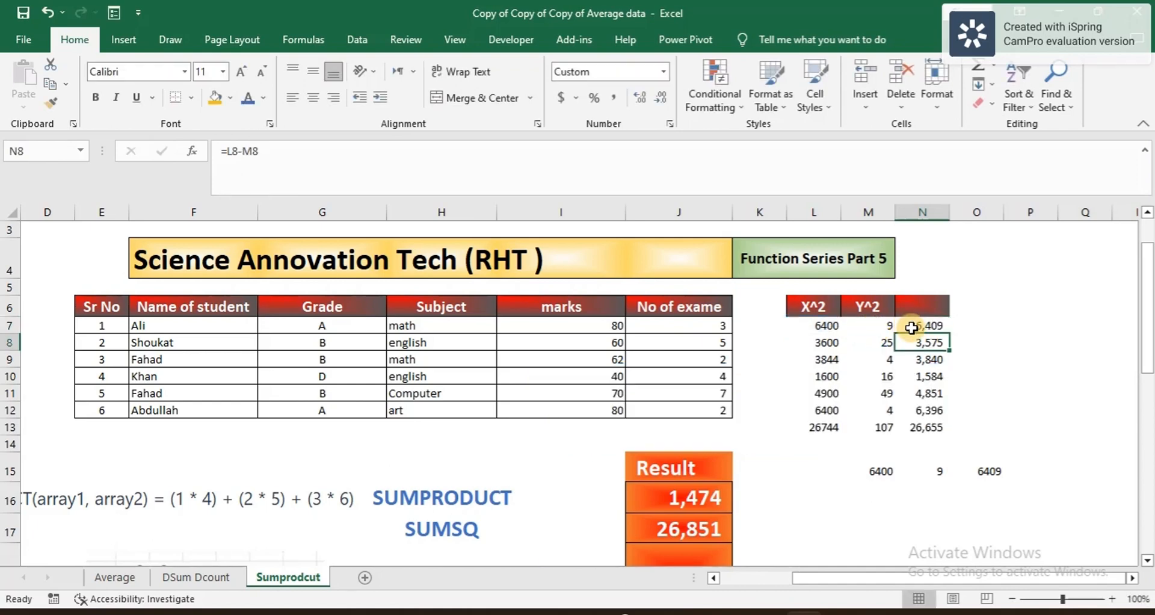
Step: Fill the X²+Y² formula down to N12 and check the 26,851 total in N13
{"action": "left_click", "coordinate": [918, 326]}
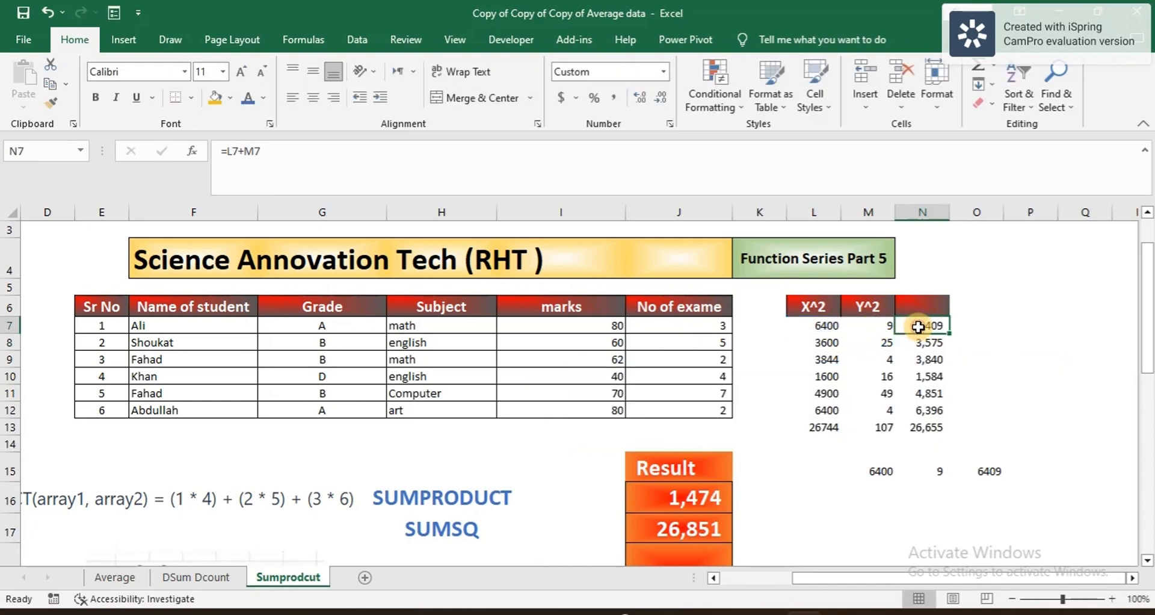
{"action": "double_click", "coordinate": [950, 334]}
{"action": "left_click", "coordinate": [921, 471]}
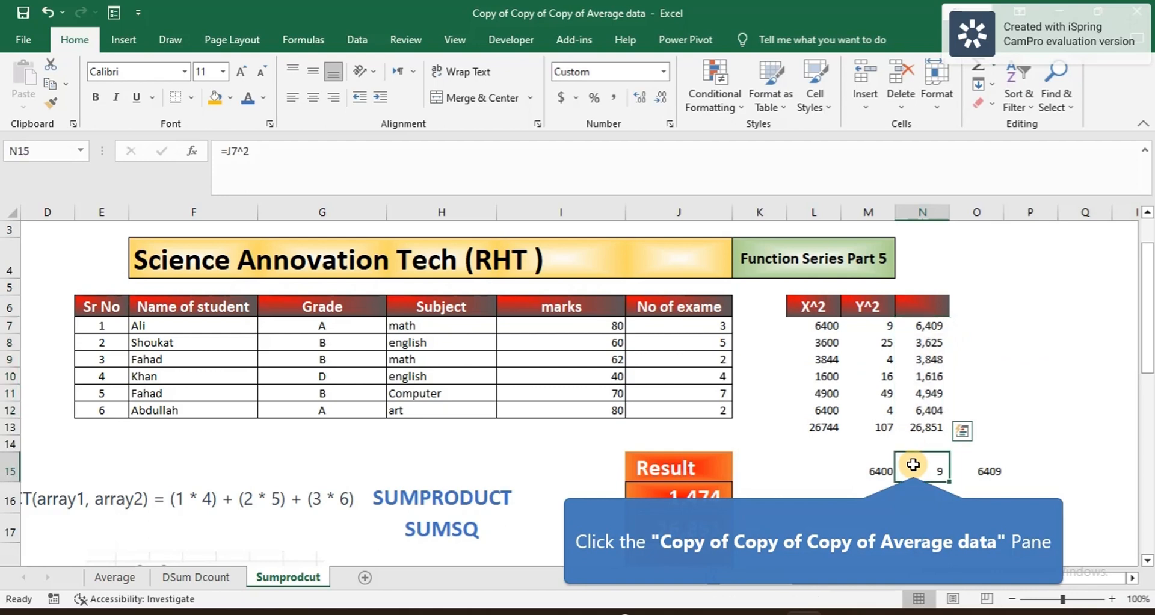
{"action": "left_click", "coordinate": [926, 424]}
{"action": "scroll", "coordinate": [926, 425], "scroll_direction": "down", "scroll_amount": 3}
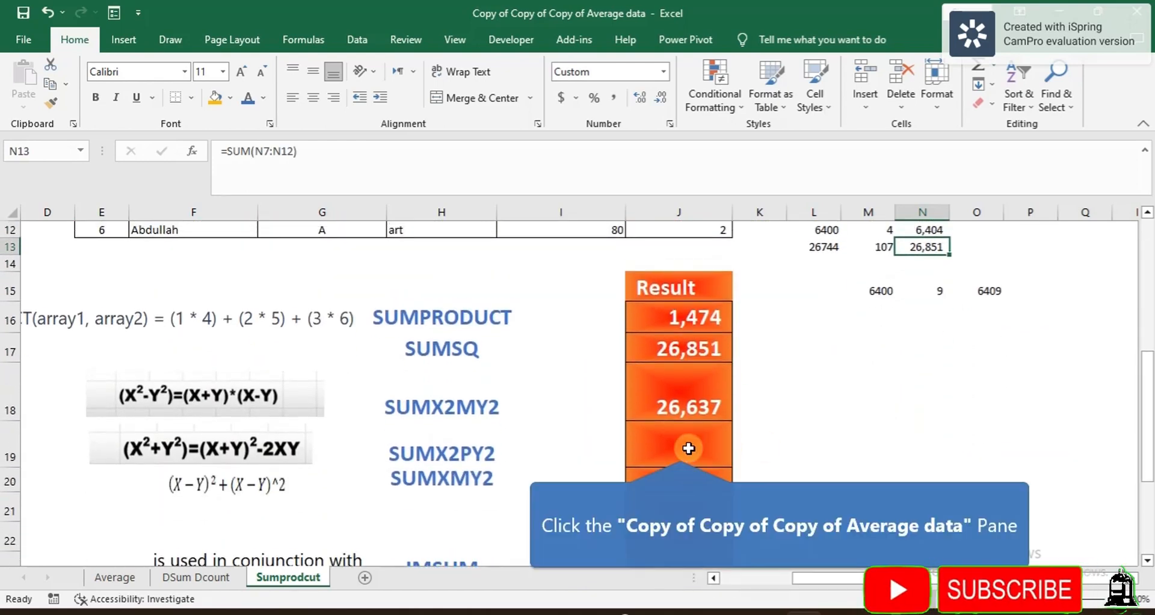
Step: Enter =SUMX2PY2(I7:I12,J7:J12) in J19, returning 26,851
{"action": "left_click", "coordinate": [679, 448]}
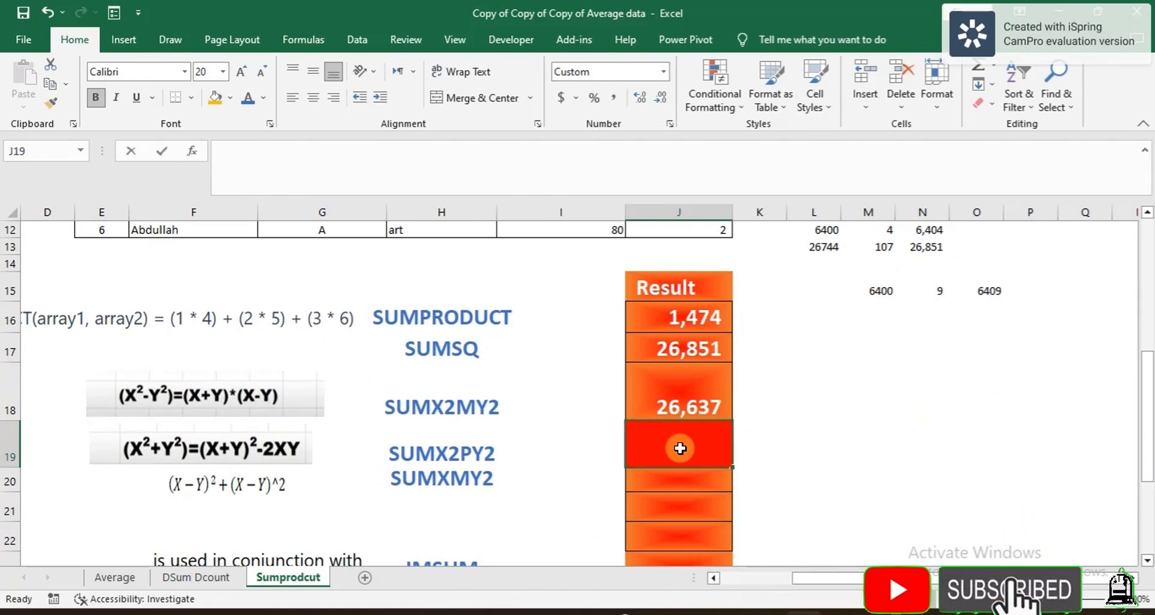
{"action": "type", "text": "=sum"}
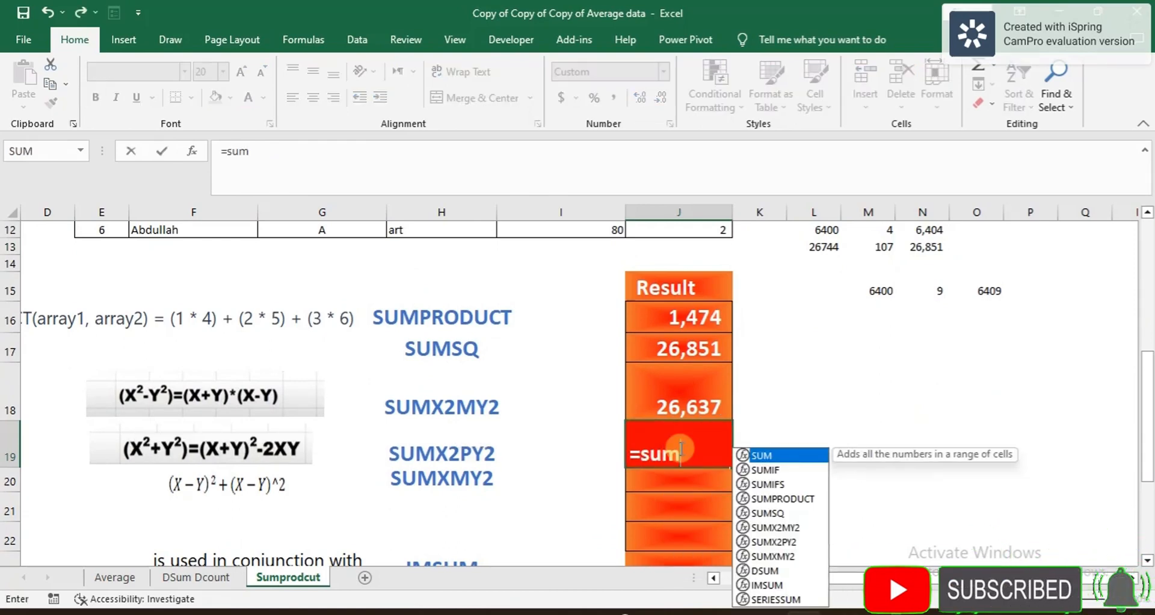
{"action": "double_click", "coordinate": [762, 540]}
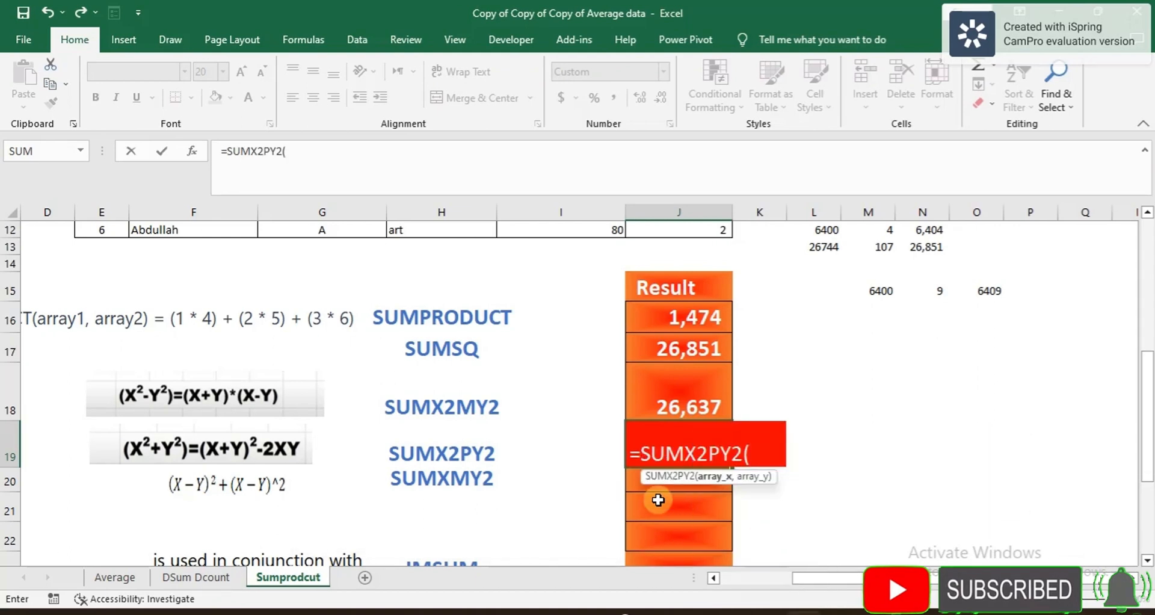
{"action": "scroll", "coordinate": [658, 499], "scroll_direction": "up", "scroll_amount": 3}
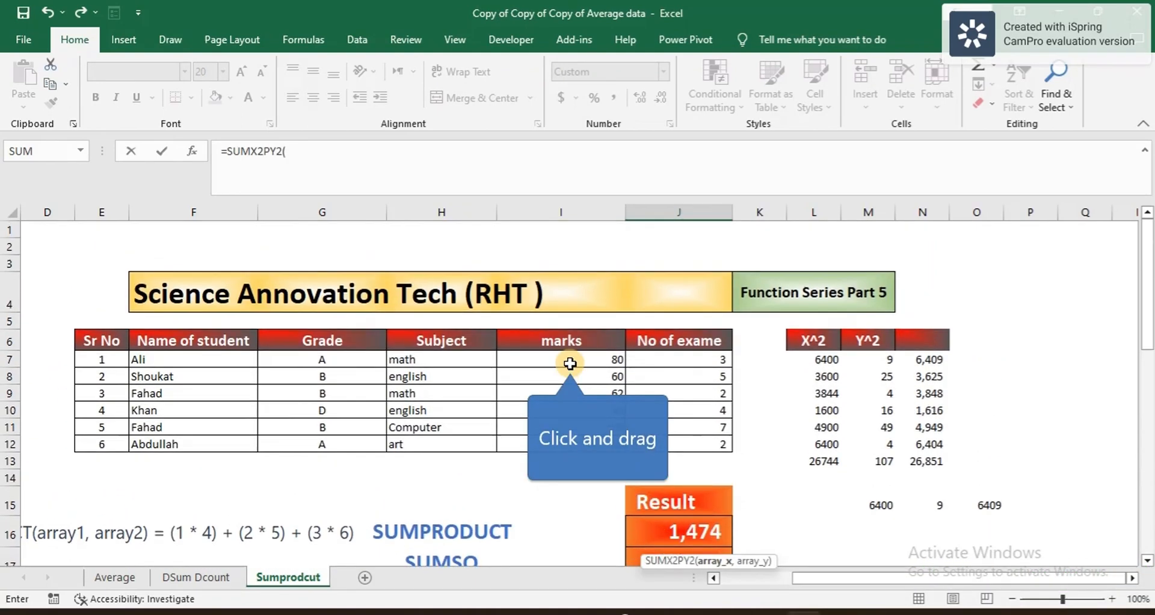
{"action": "left_click_drag", "start_coordinate": [562, 359], "coordinate": [588, 451]}
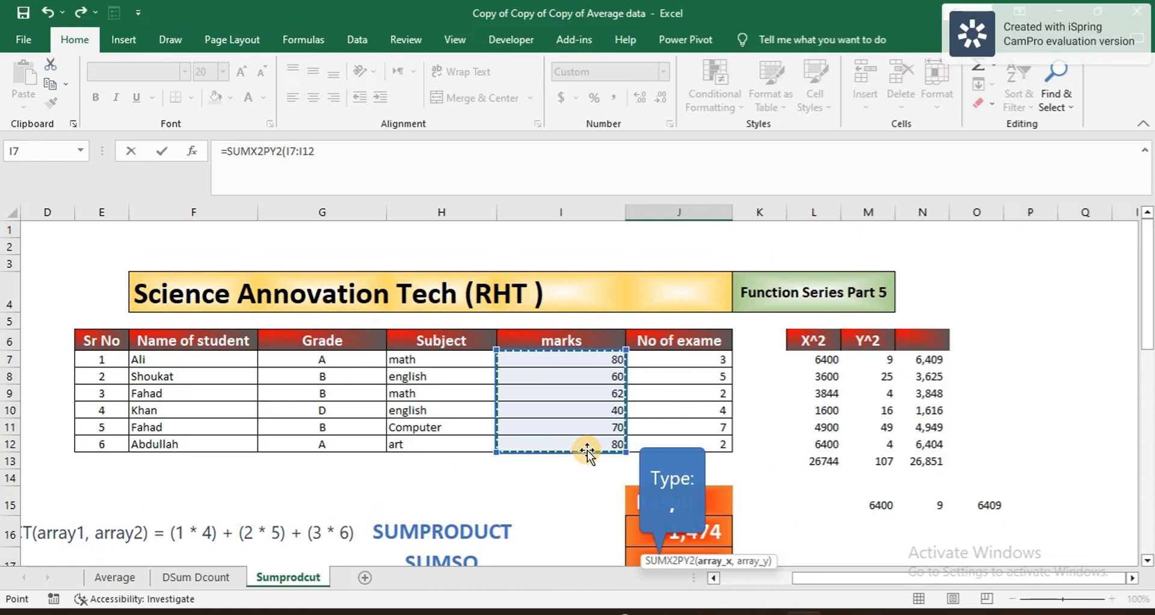
{"action": "type", "text": ","}
{"action": "left_click_drag", "start_coordinate": [669, 359], "coordinate": [675, 448]}
{"action": "type", "text": ")"}
{"action": "key", "text": "Return"}
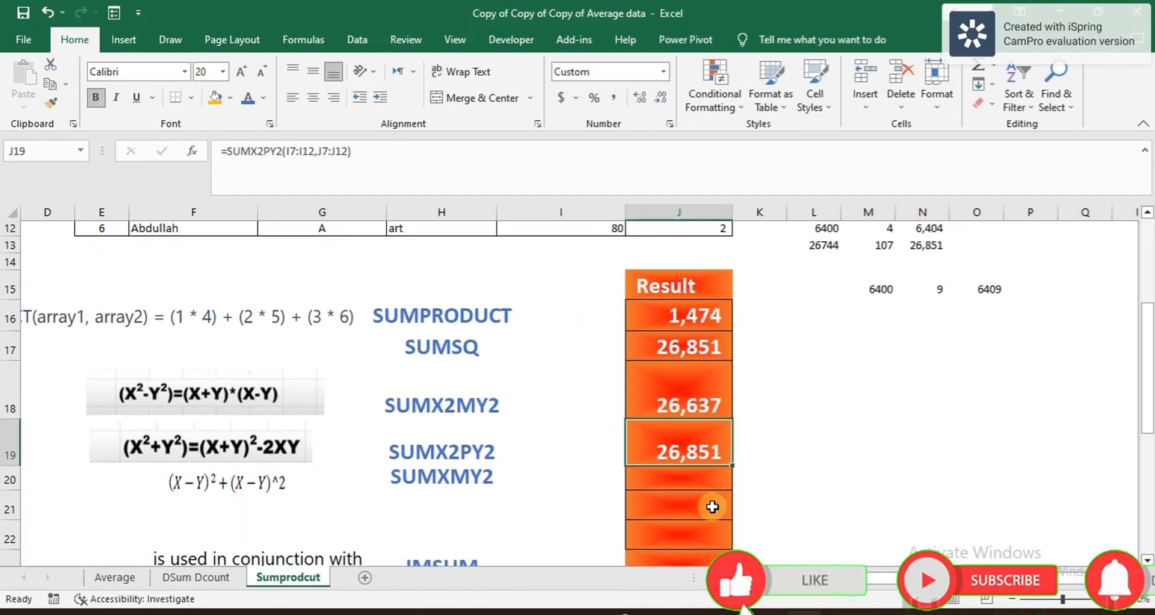
Step: Enter =(I7-J7)^2 in L7 for the first student's squared difference
{"action": "left_click", "coordinate": [742, 495]}
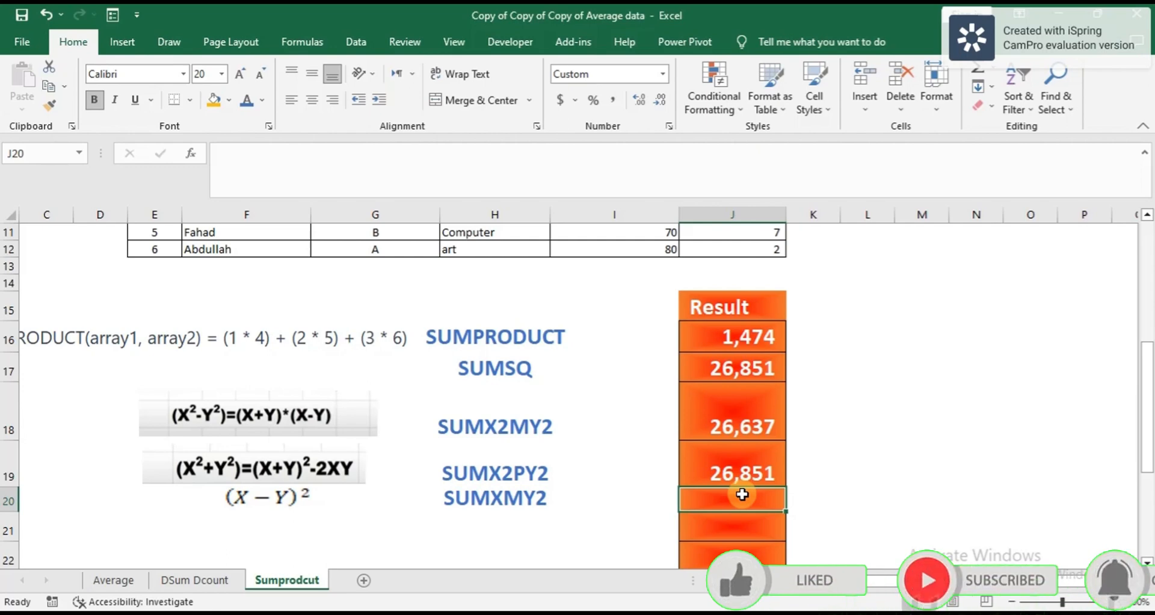
{"action": "scroll", "coordinate": [742, 494], "scroll_direction": "up", "scroll_amount": 3}
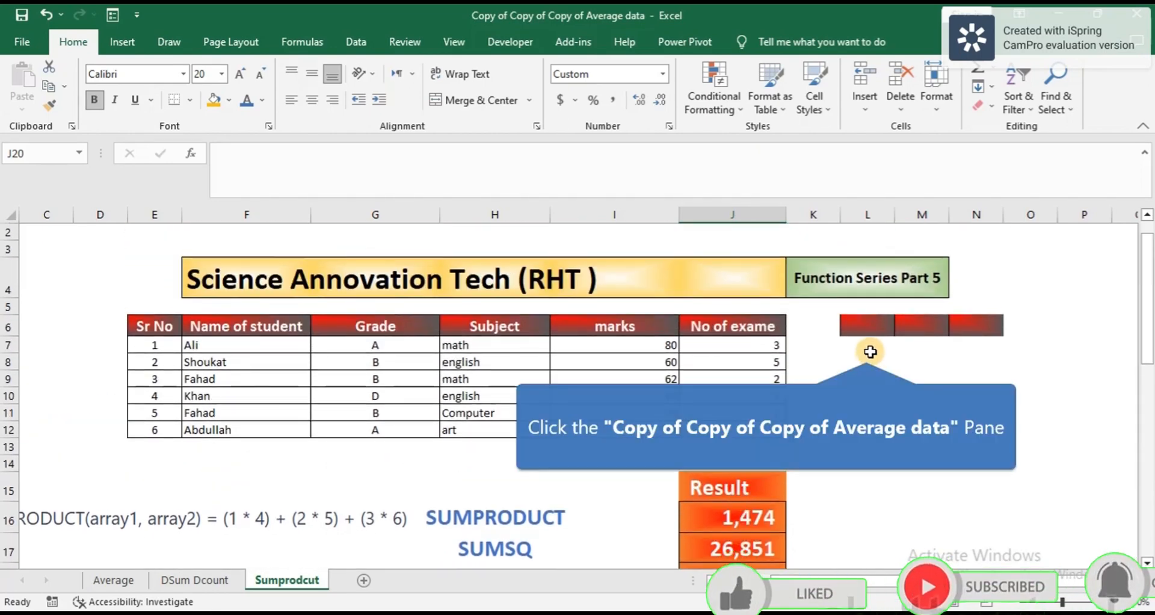
{"action": "left_click", "coordinate": [867, 347]}
{"action": "type", "text": "="}
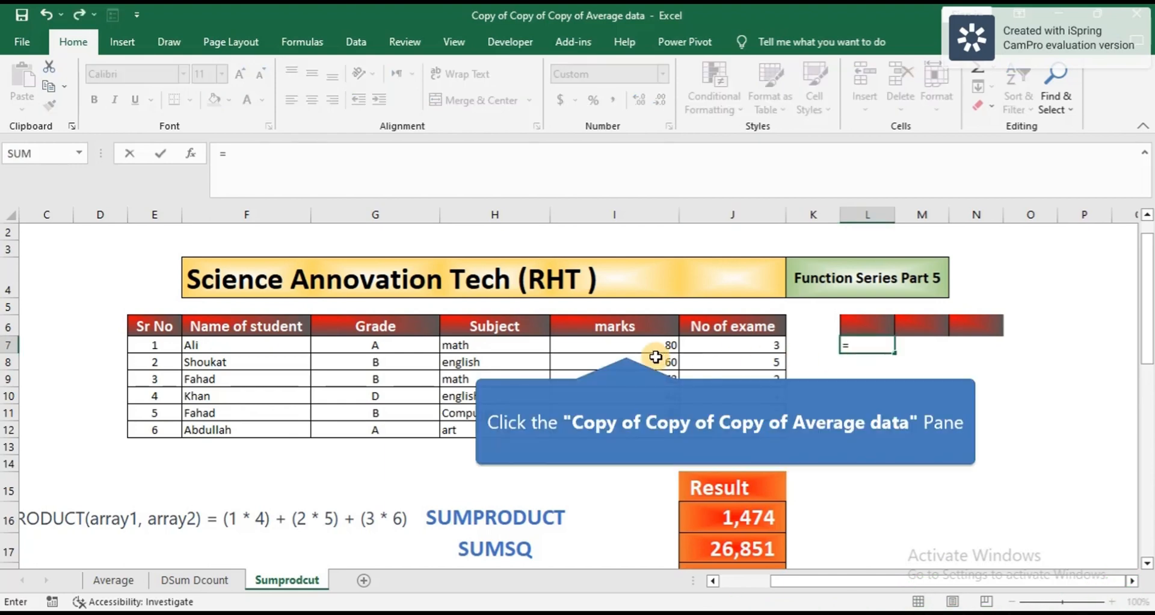
{"action": "left_click", "coordinate": [626, 344]}
{"action": "type", "text": "-"}
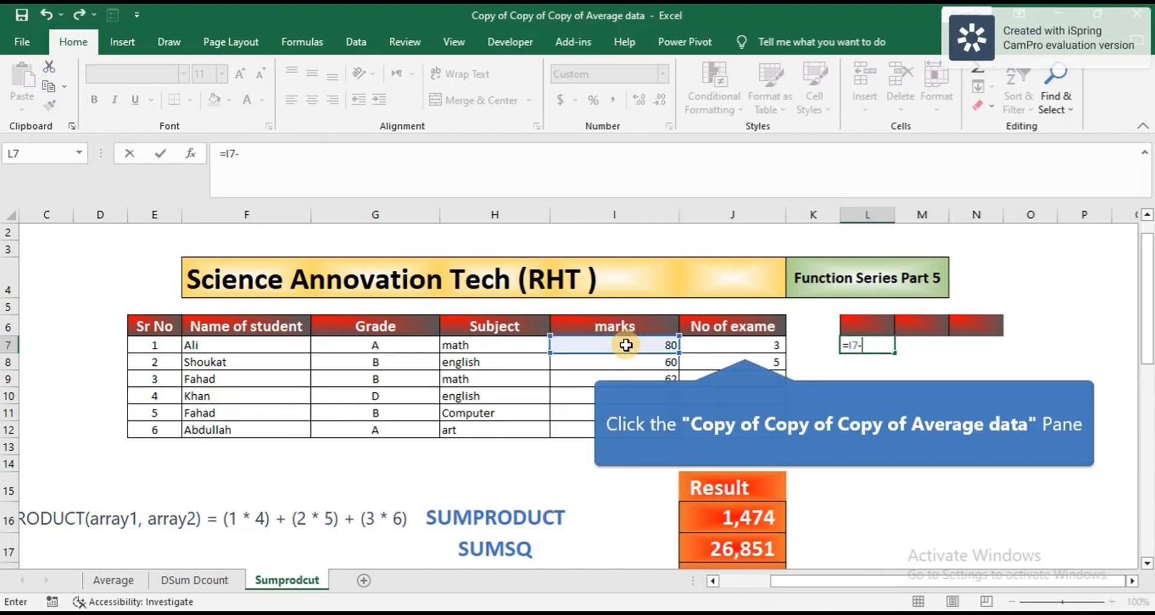
{"action": "left_click", "coordinate": [745, 346]}
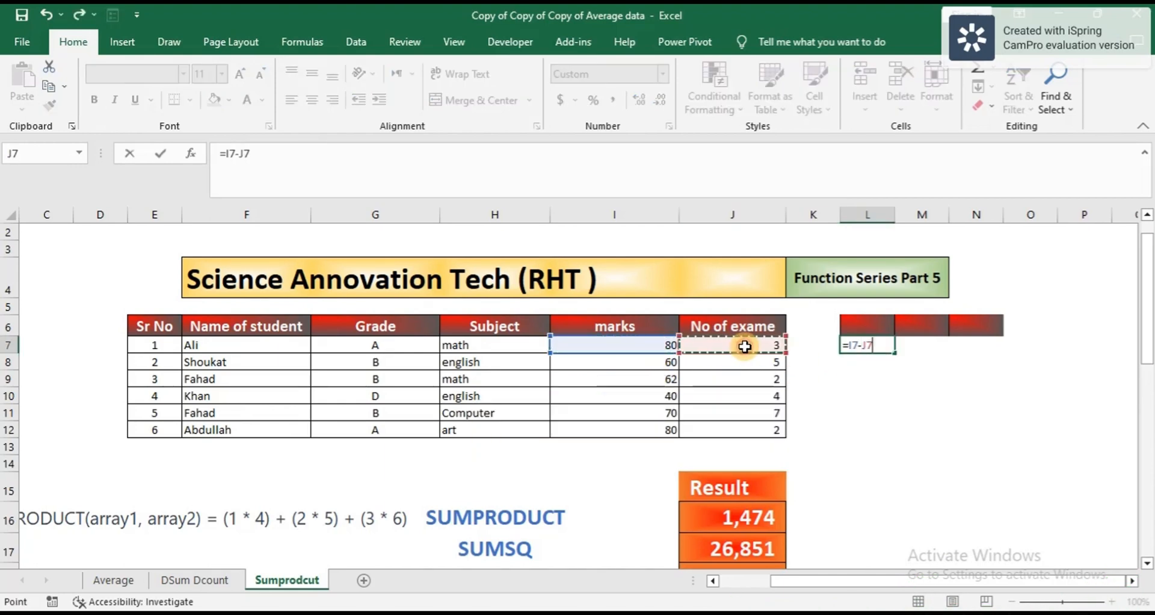
{"action": "left_click", "coordinate": [847, 345]}
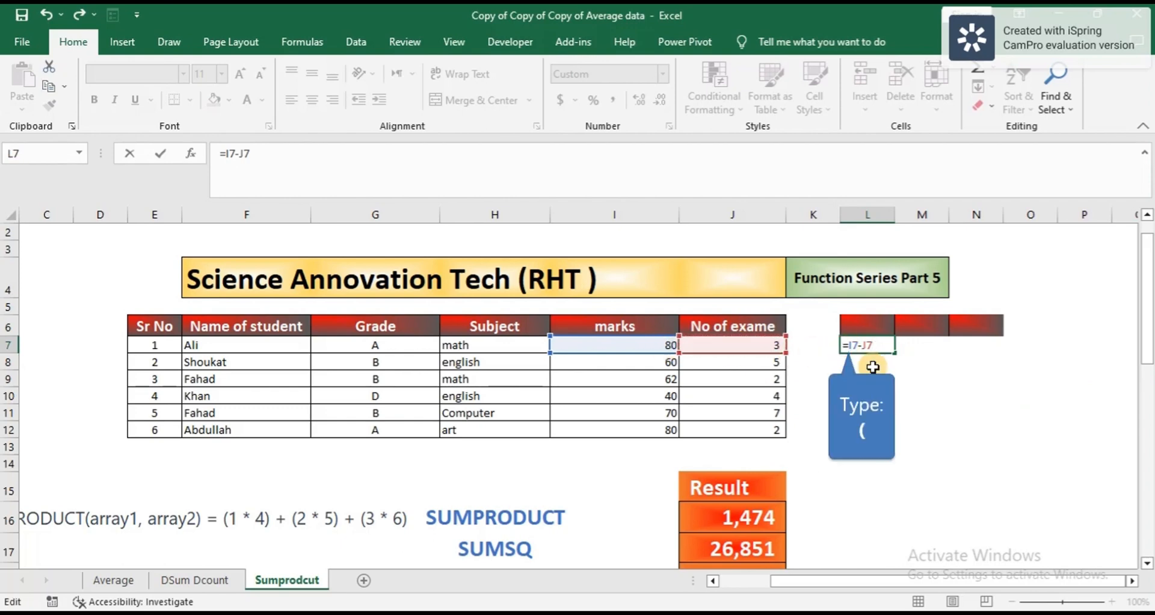
{"action": "type", "text": "("}
{"action": "left_click", "coordinate": [886, 344]}
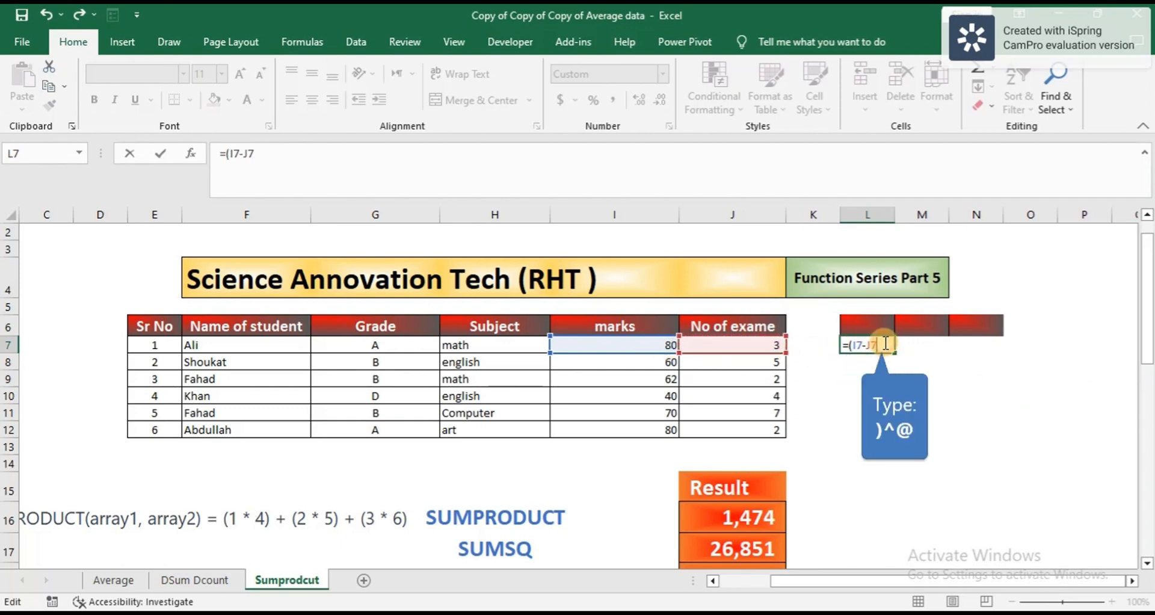
{"action": "type", "text": ")"}
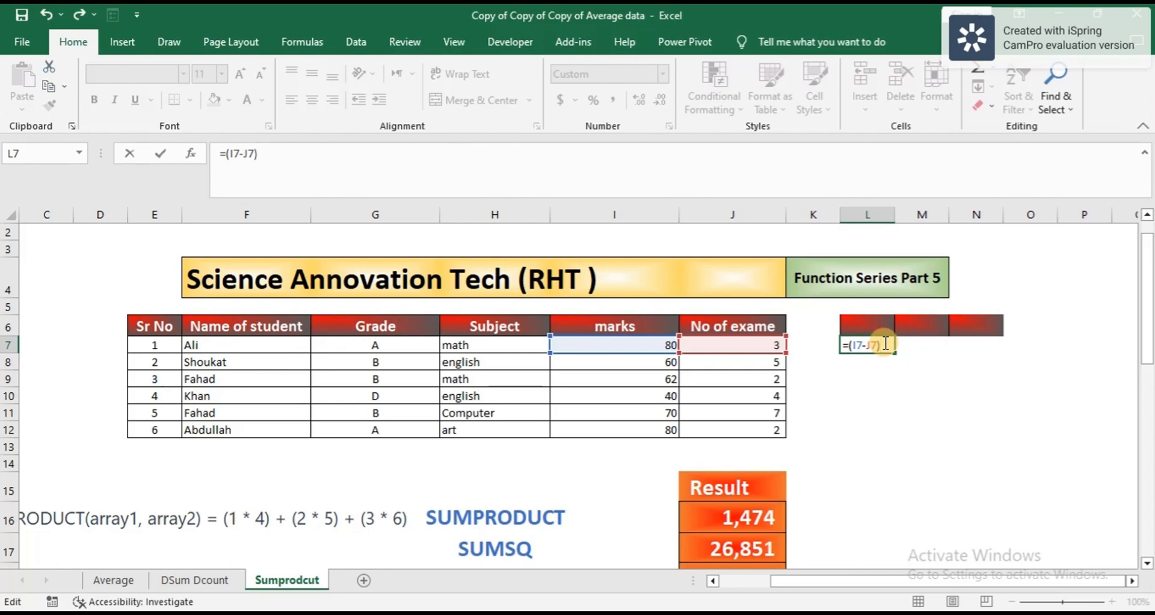
{"action": "type", "text": "^@"}
{"action": "key", "text": "BackSpace"}
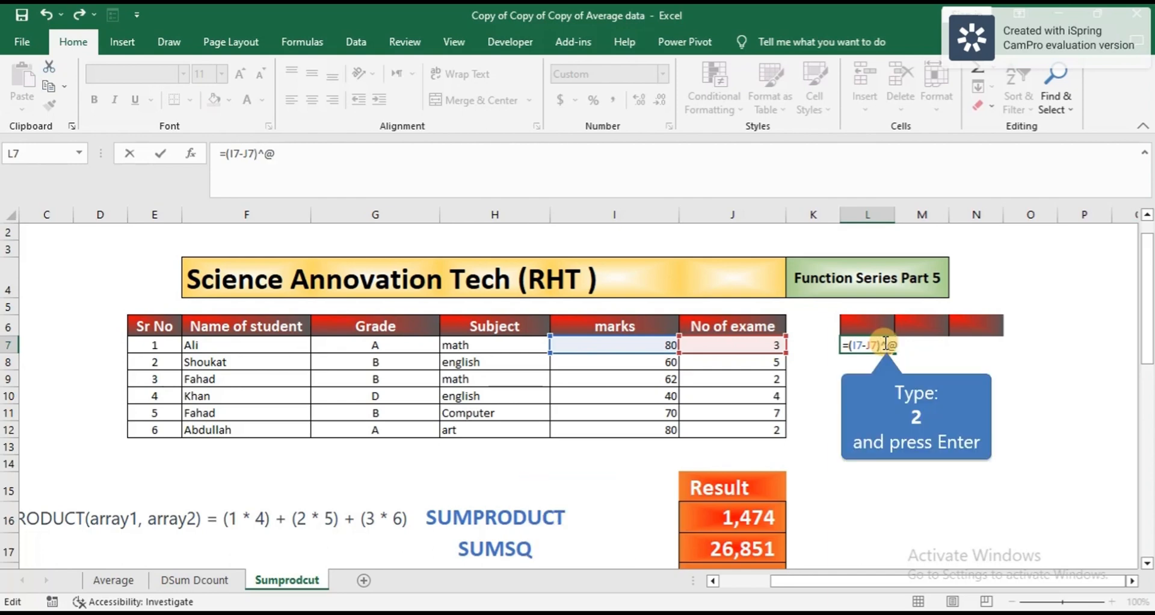
{"action": "type", "text": "2"}
{"action": "key", "text": "Return"}
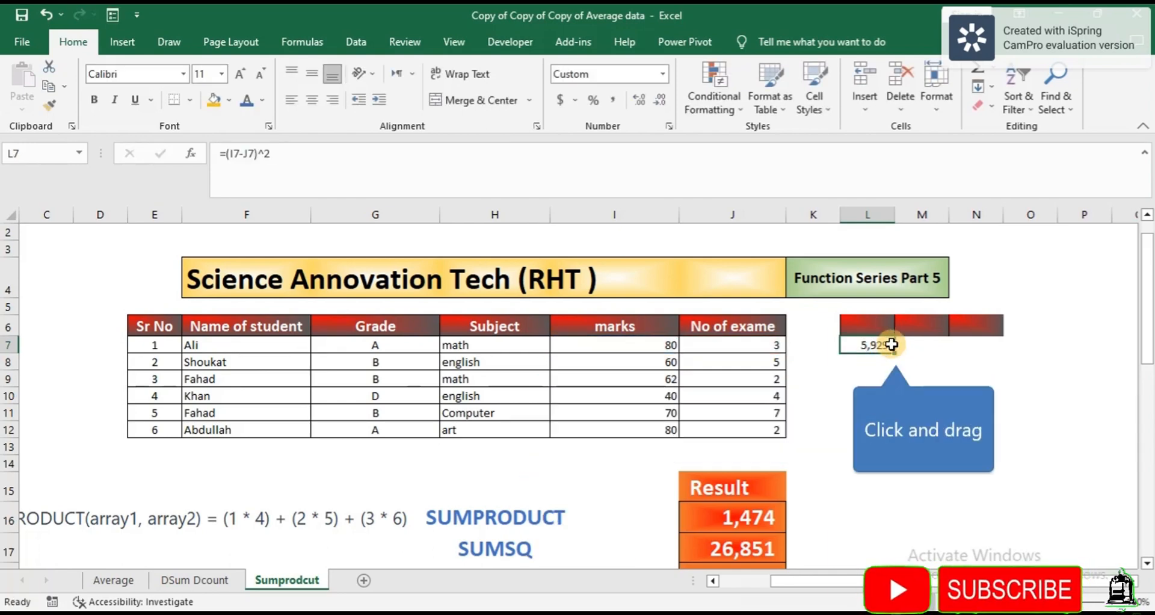
Step: Fill the squared difference down to L12 and AutoSum it in L13, giving 23,903
{"action": "left_click_drag", "start_coordinate": [894, 352], "coordinate": [885, 434]}
{"action": "left_click", "coordinate": [868, 445]}
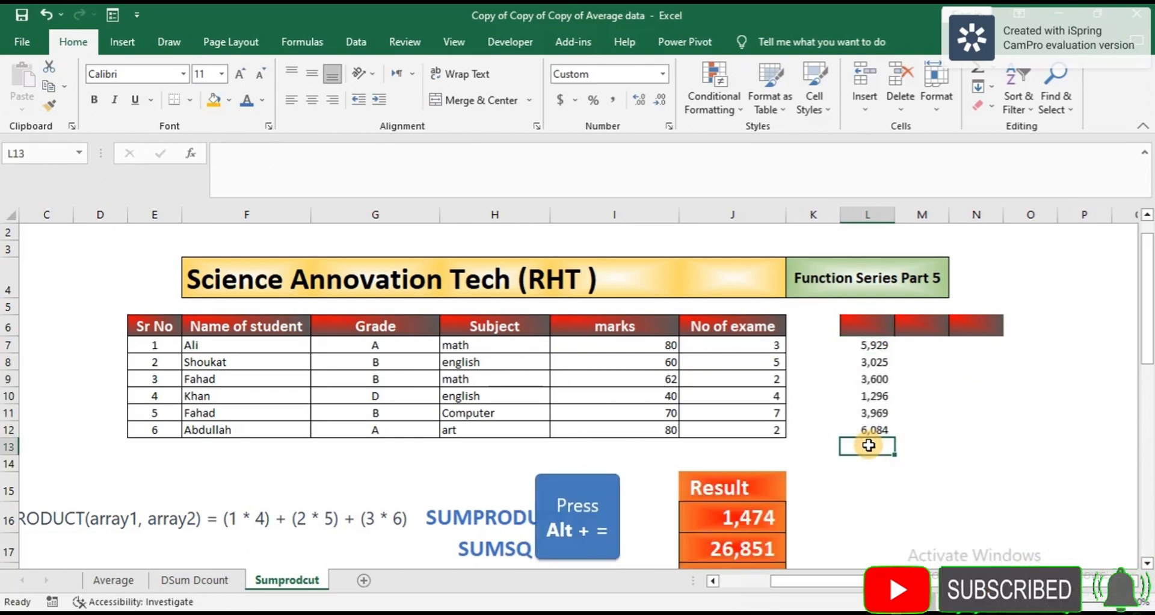
{"action": "key", "text": "alt+equal"}
{"action": "key", "text": "Return"}
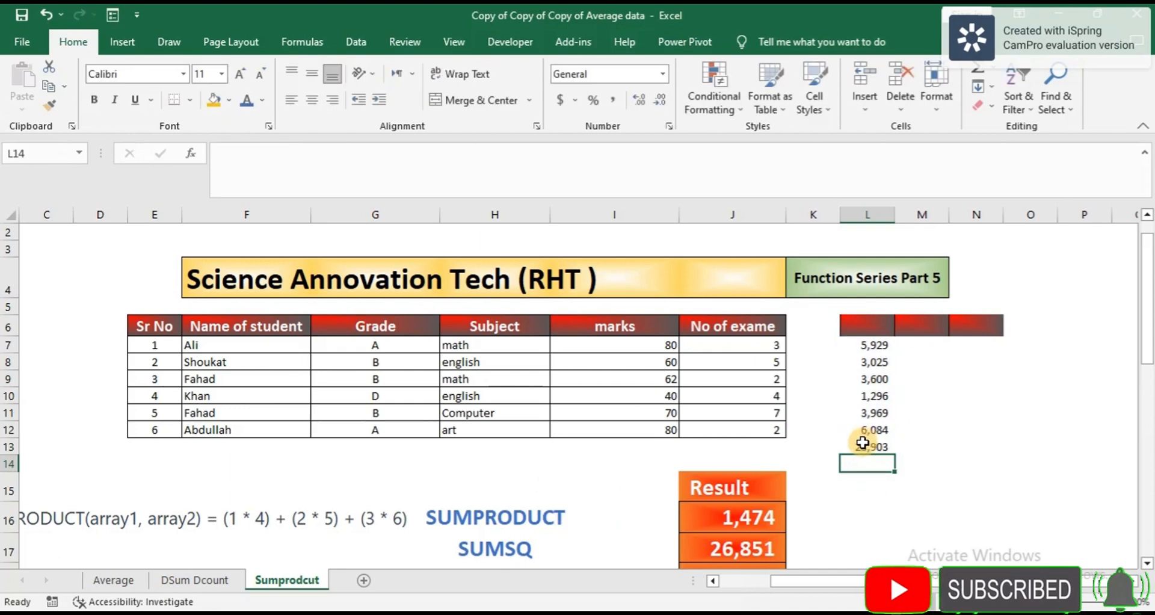
{"action": "scroll", "coordinate": [862, 444], "scroll_direction": "down", "scroll_amount": 3}
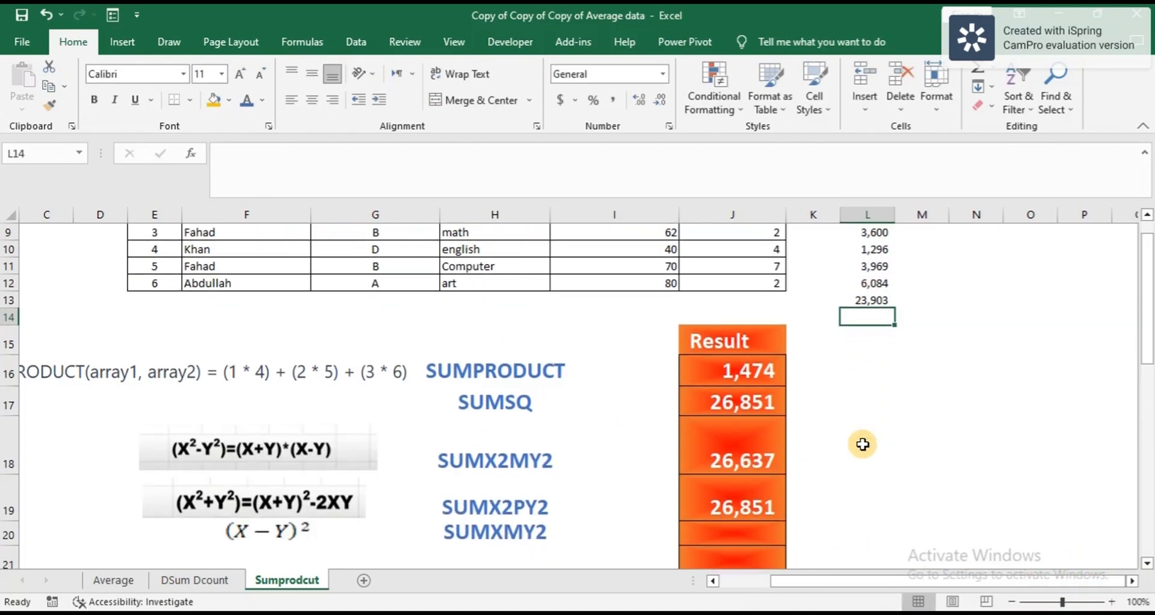
Step: Enter =SUMXMY2(I7:I12,J7:J12) in J20, returning 23,903
{"action": "left_click", "coordinate": [735, 510]}
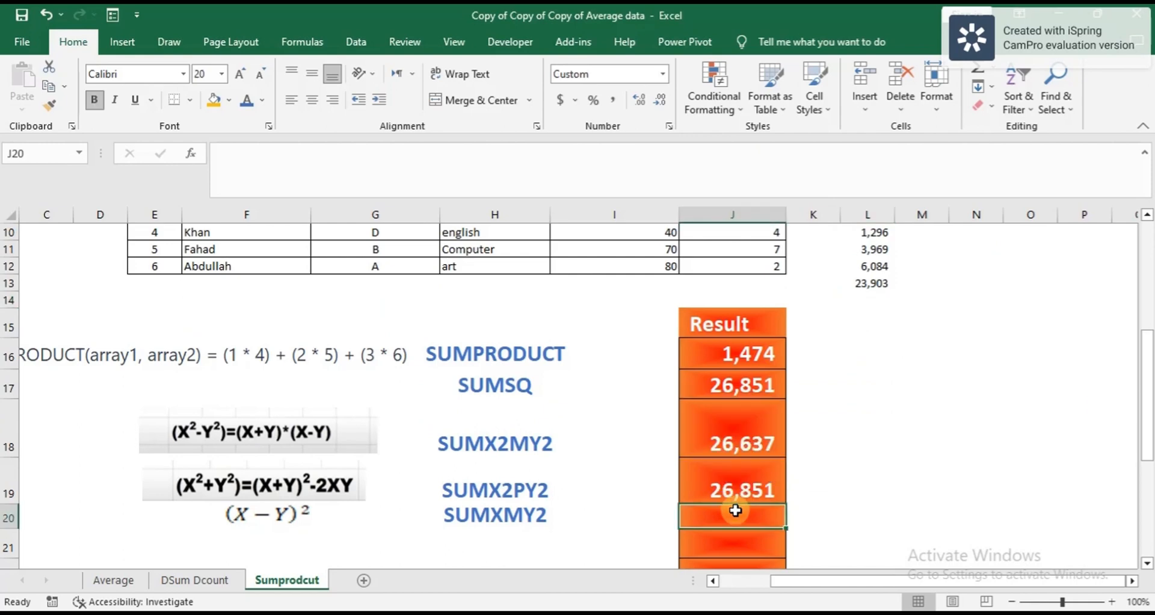
{"action": "scroll", "coordinate": [735, 510], "scroll_direction": "up", "scroll_amount": 2}
{"action": "scroll", "coordinate": [871, 293], "scroll_direction": "down", "scroll_amount": 2}
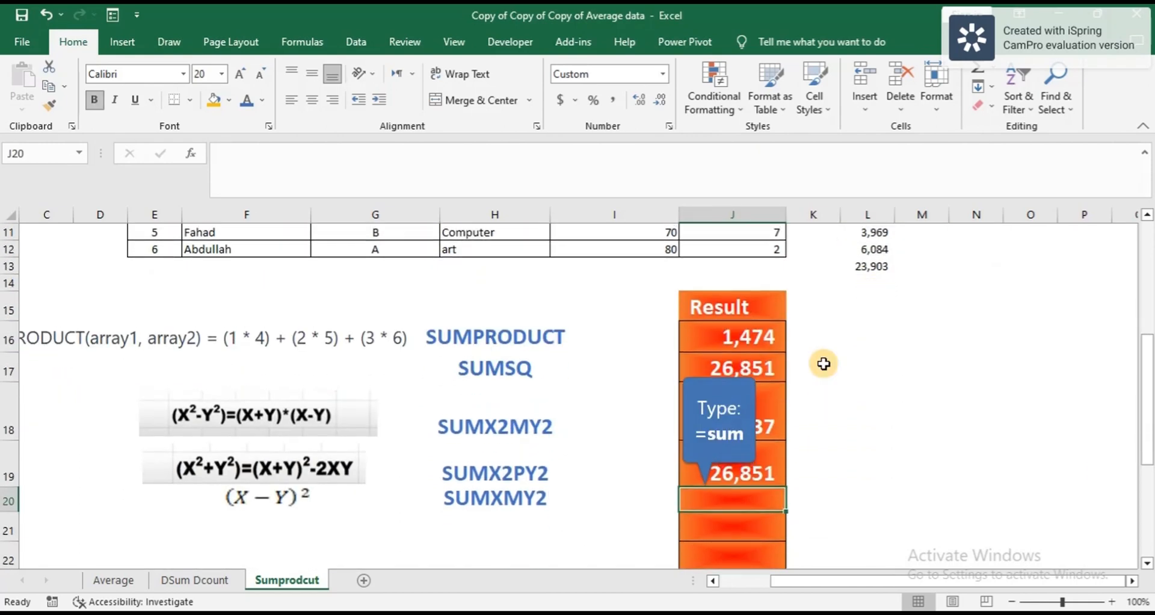
{"action": "type", "text": "=sum"}
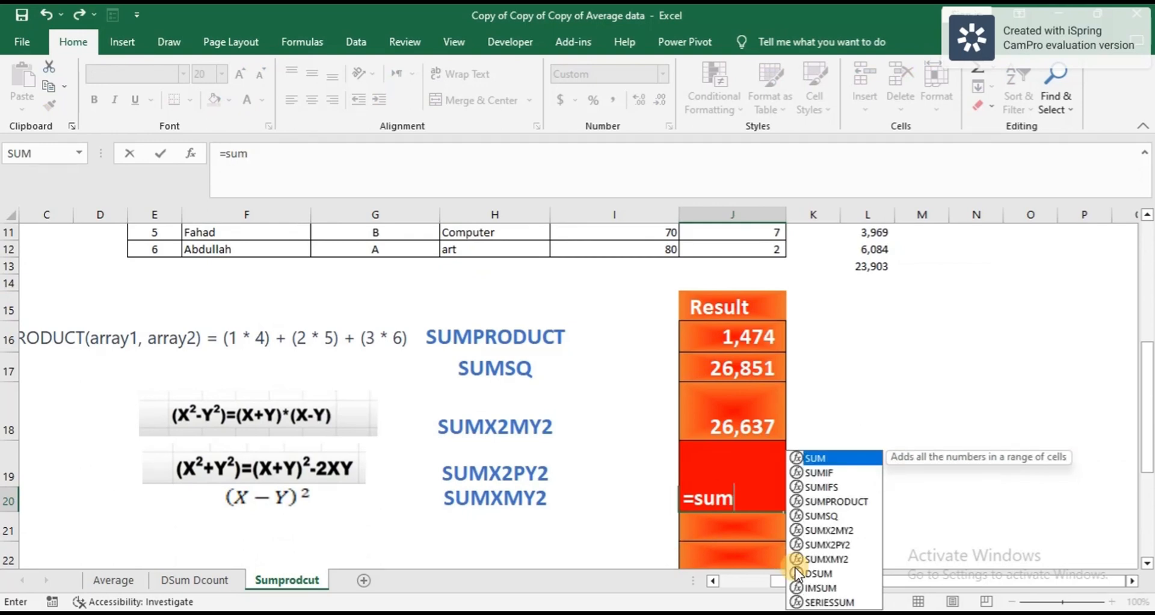
{"action": "double_click", "coordinate": [825, 559]}
{"action": "left_click", "coordinate": [840, 563]}
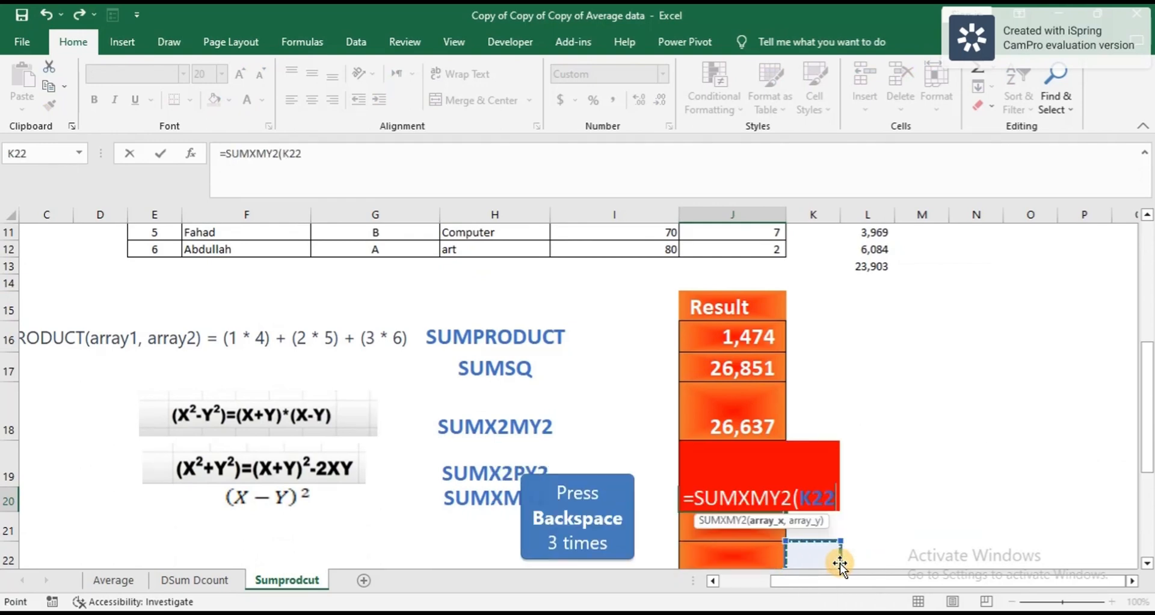
{"action": "key", "text": "BackSpace"}
{"action": "key", "text": "BackSpace"}
{"action": "key", "text": "BackSpace"}
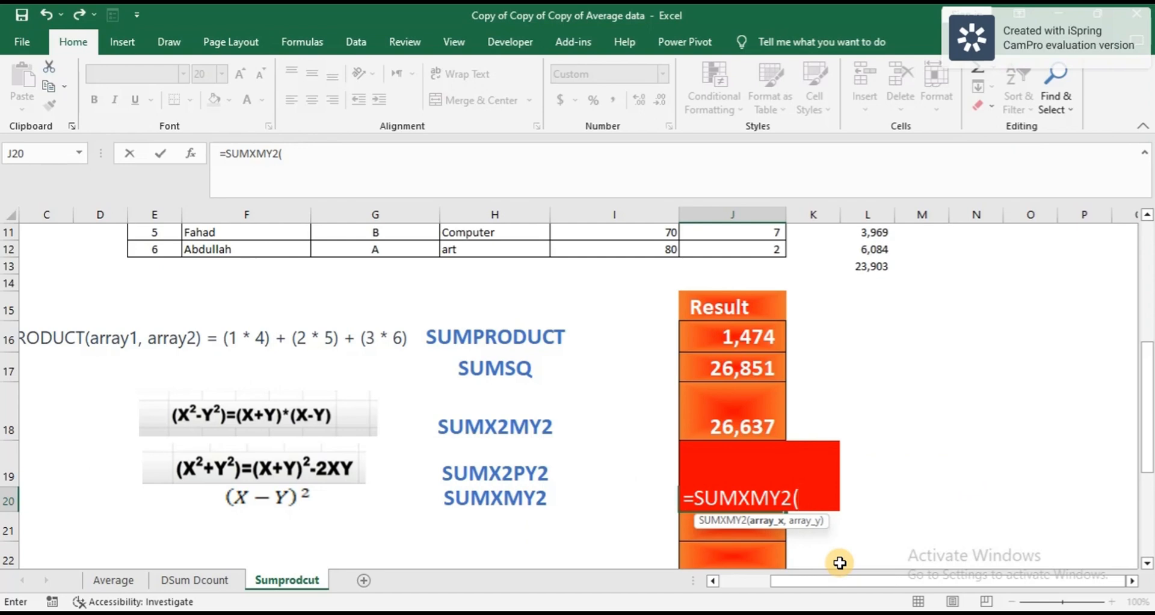
{"action": "scroll", "coordinate": [728, 475], "scroll_direction": "up", "scroll_amount": 3}
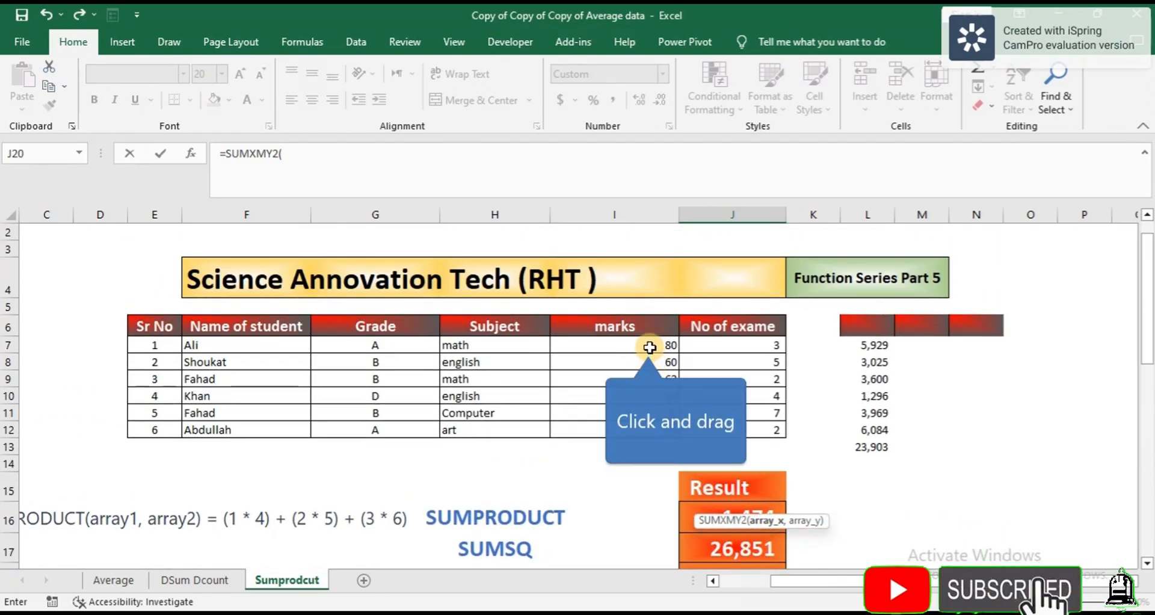
{"action": "left_click_drag", "start_coordinate": [649, 347], "coordinate": [654, 430]}
{"action": "type", "text": ","}
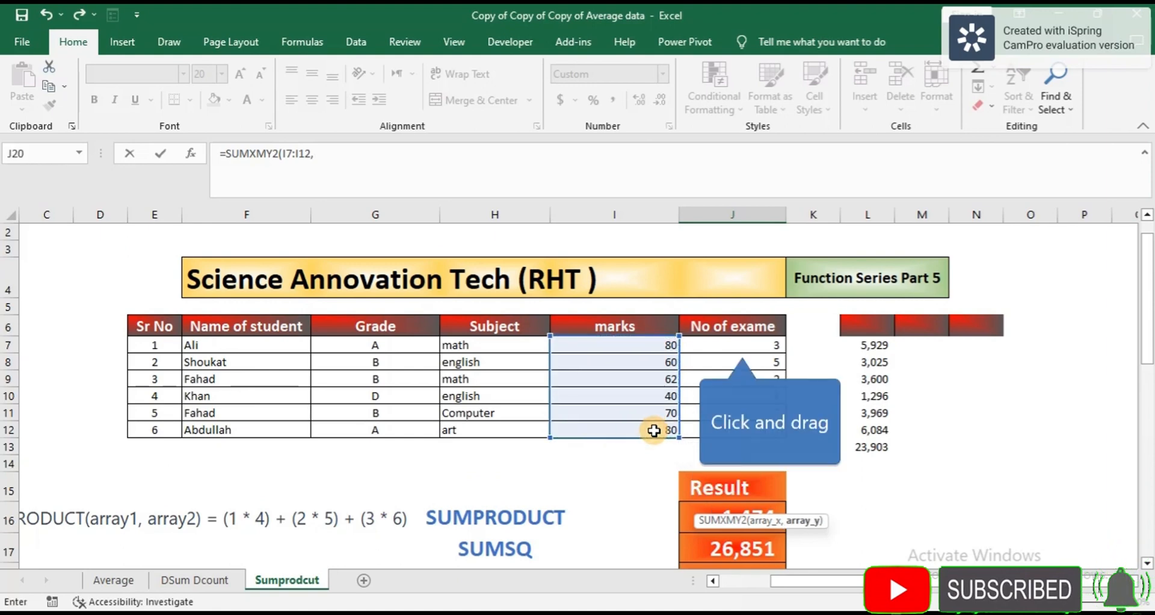
{"action": "left_click_drag", "start_coordinate": [737, 344], "coordinate": [740, 438]}
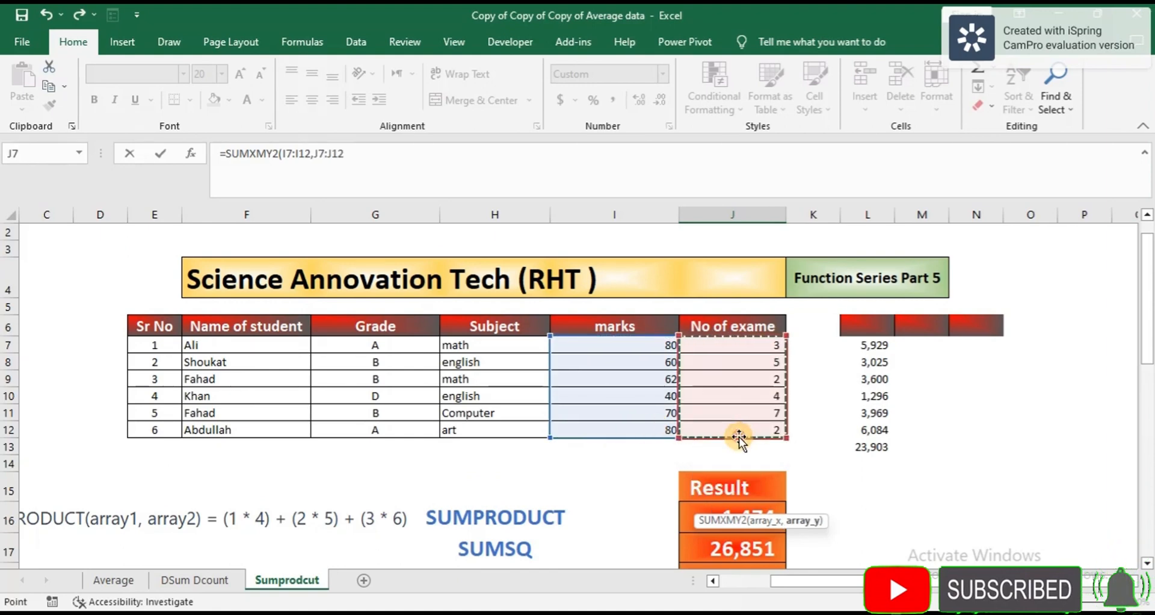
{"action": "type", "text": ")"}
{"action": "key", "text": "Return"}
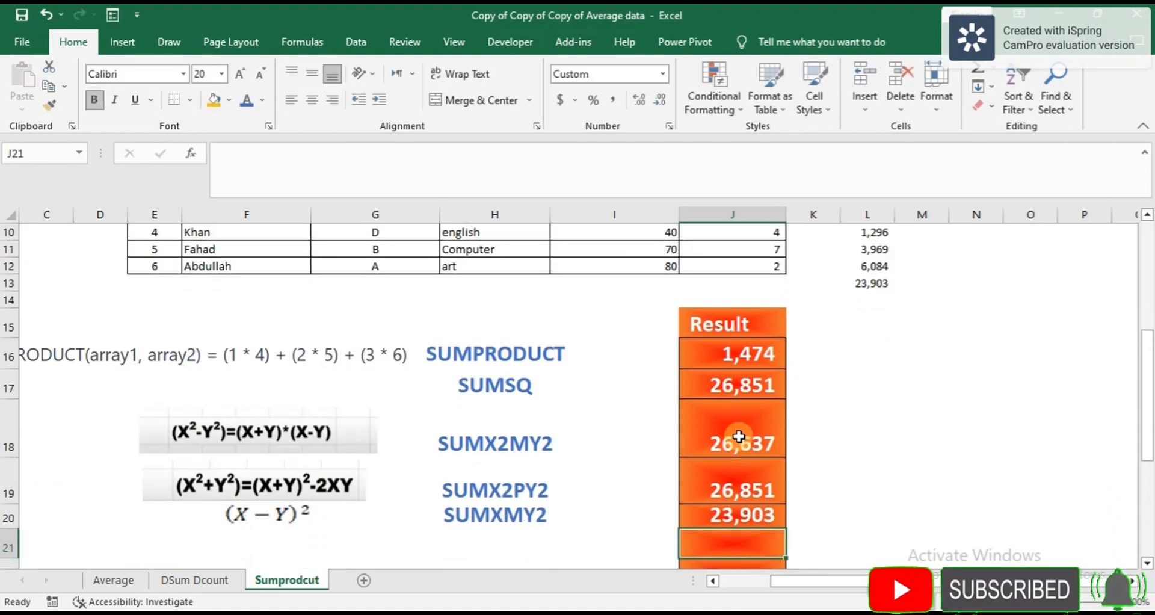
Step: Compare J20's SUMXMY2 result with the 23,903 helper total in L13
{"action": "left_click", "coordinate": [750, 516]}
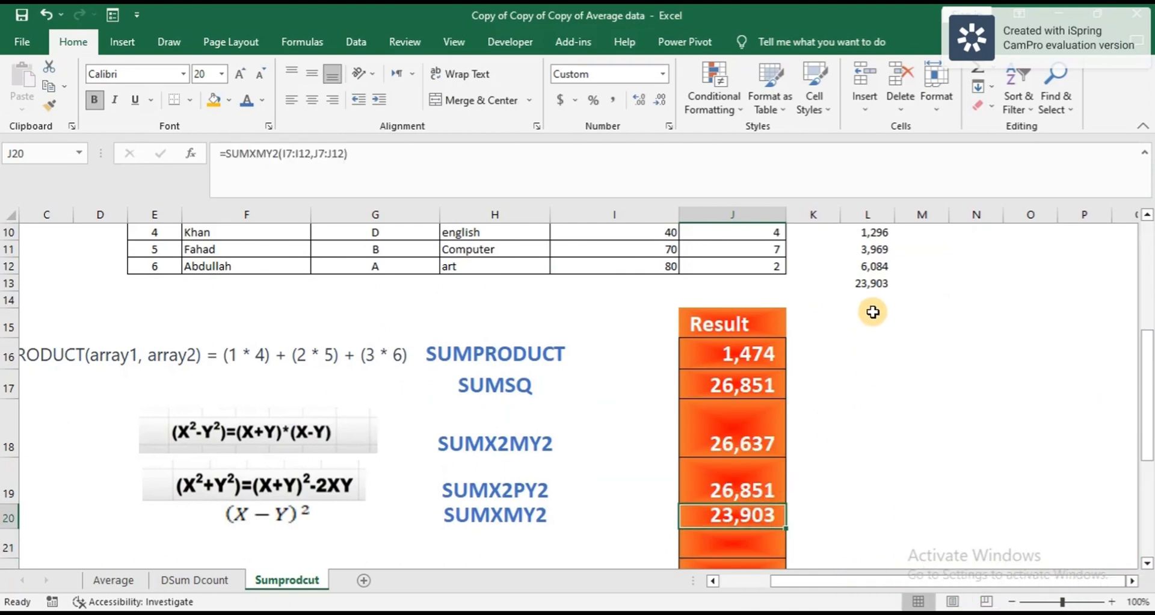
{"action": "left_click", "coordinate": [872, 280]}
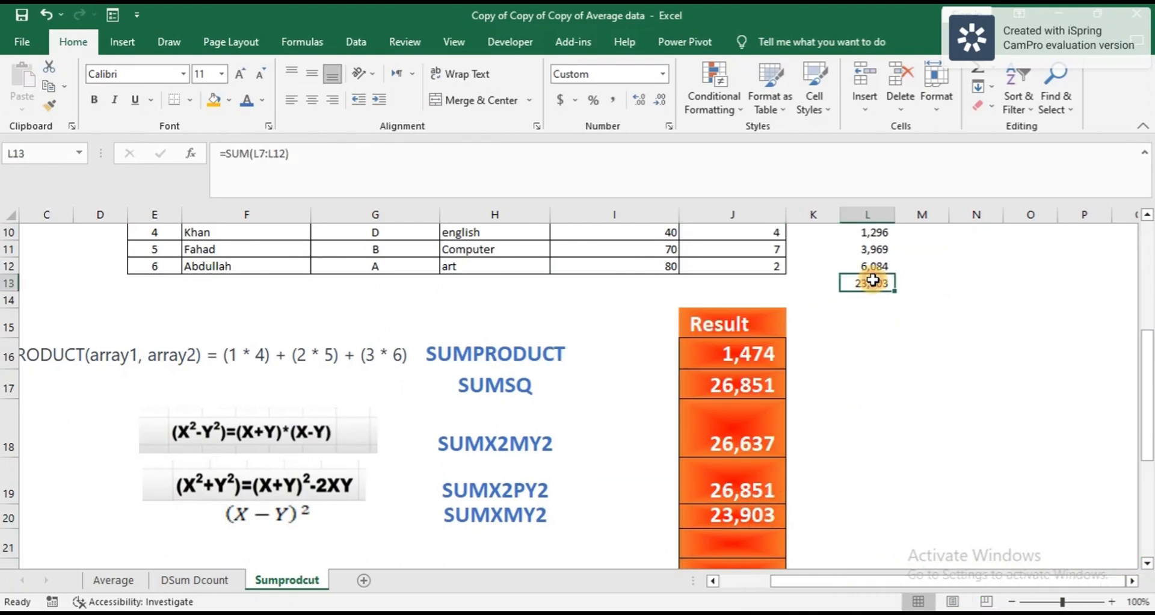
{"action": "scroll", "coordinate": [873, 281], "scroll_direction": "up", "scroll_amount": 2}
{"action": "left_click_drag", "start_coordinate": [869, 253], "coordinate": [874, 365]}
{"action": "scroll", "coordinate": [875, 364], "scroll_direction": "down", "scroll_amount": 2}
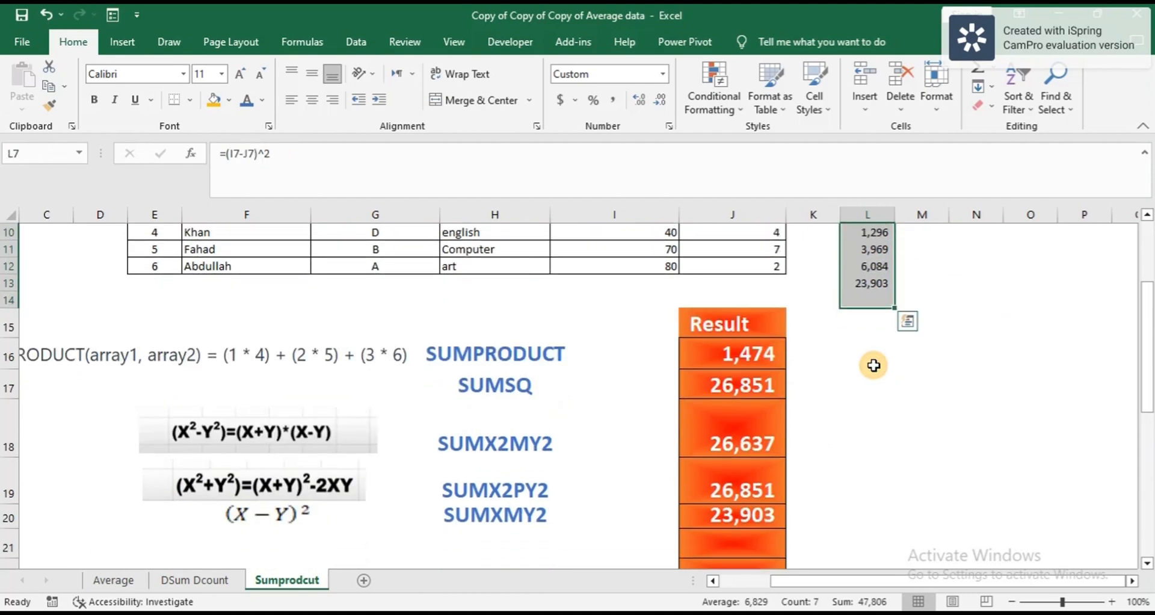
{"action": "left_click", "coordinate": [738, 524]}
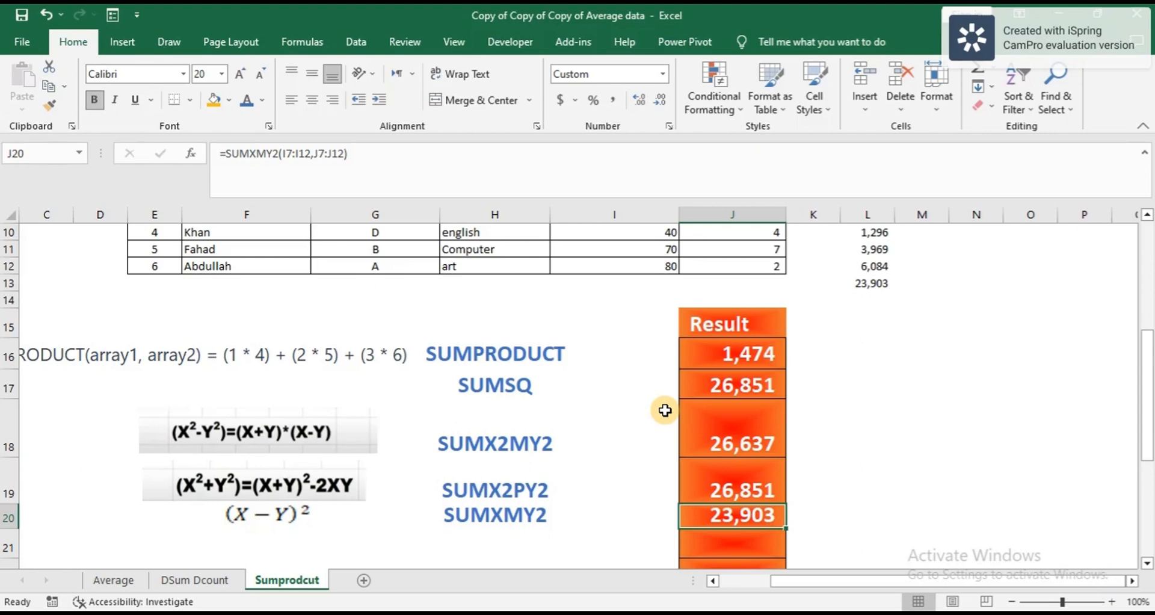
{"action": "scroll", "coordinate": [664, 410], "scroll_direction": "down", "scroll_amount": 2}
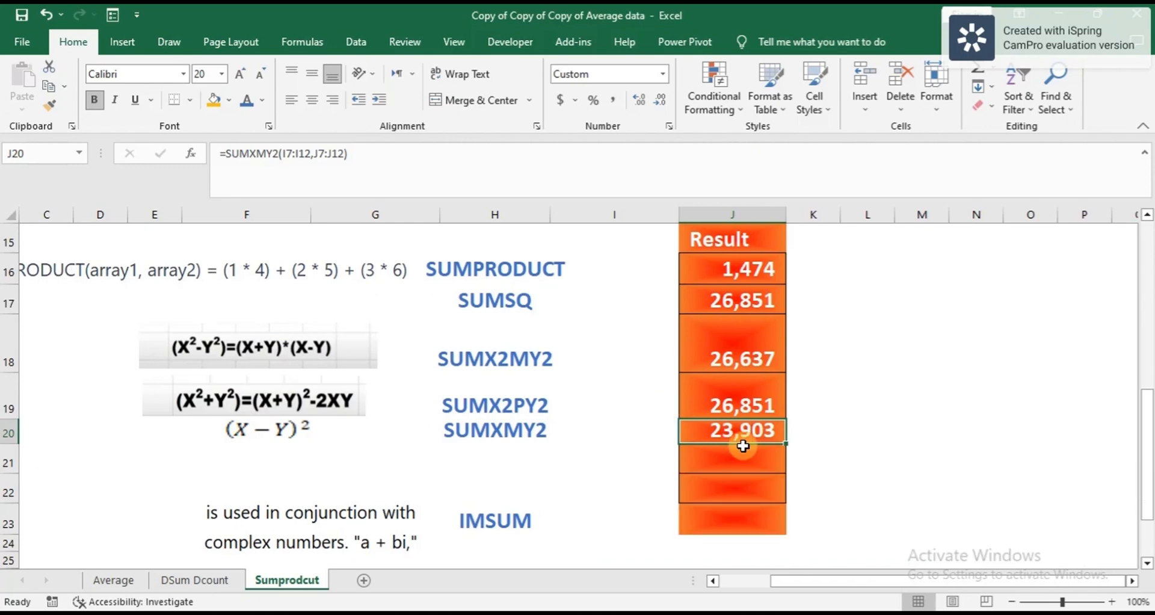
{"action": "scroll", "coordinate": [698, 514], "scroll_direction": "down", "scroll_amount": 2}
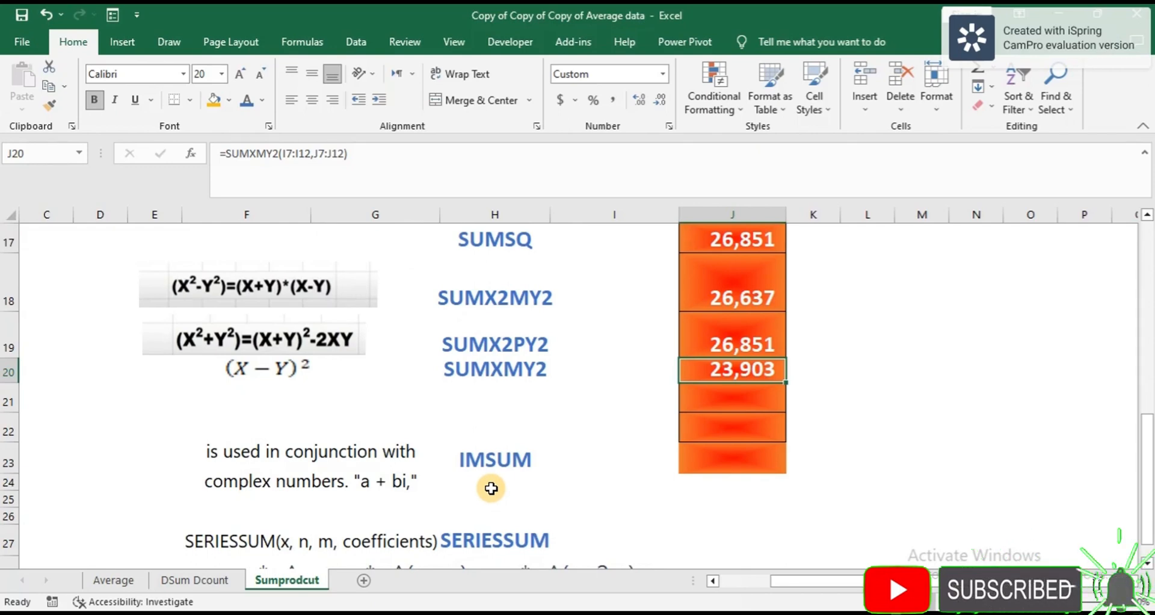
{"action": "left_click", "coordinate": [728, 457]}
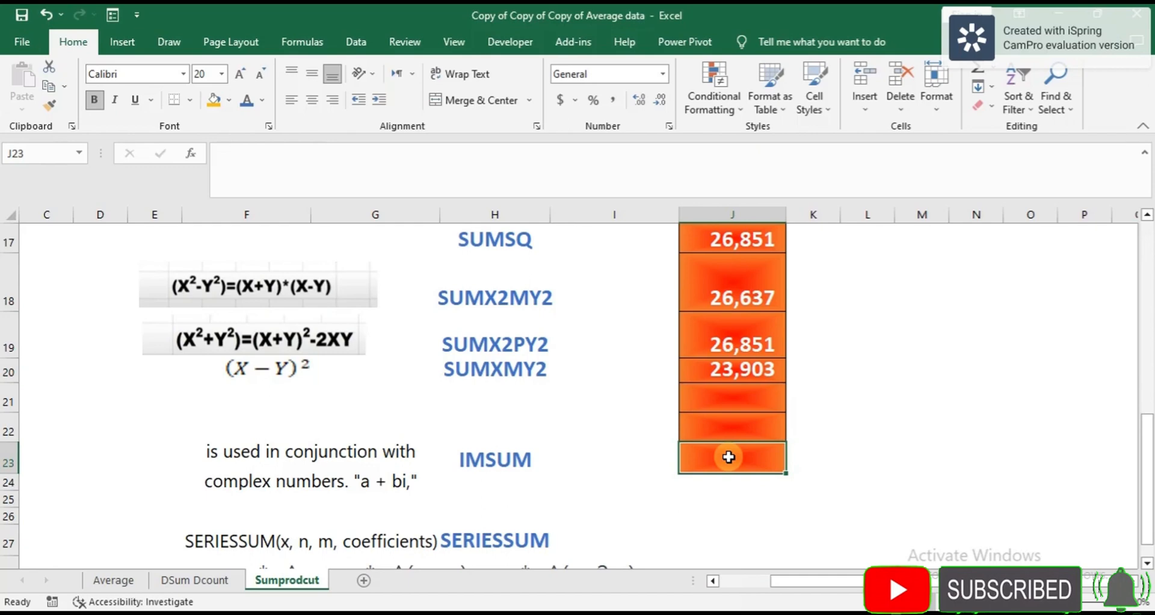
{"action": "scroll", "coordinate": [729, 457], "scroll_direction": "down", "scroll_amount": 1}
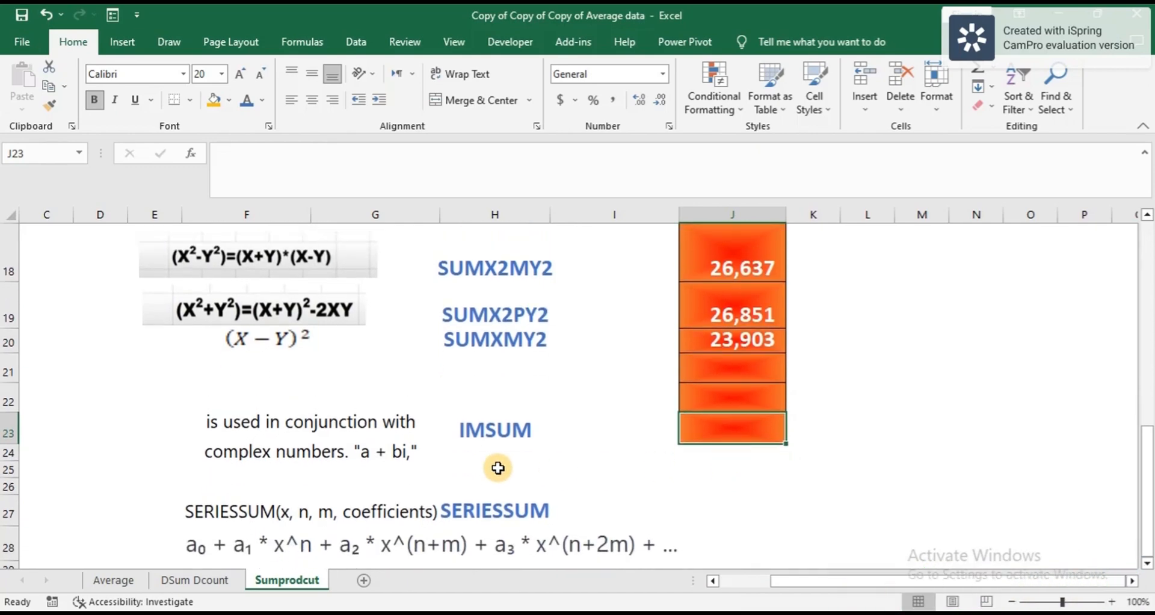
{"action": "left_click", "coordinate": [212, 421]}
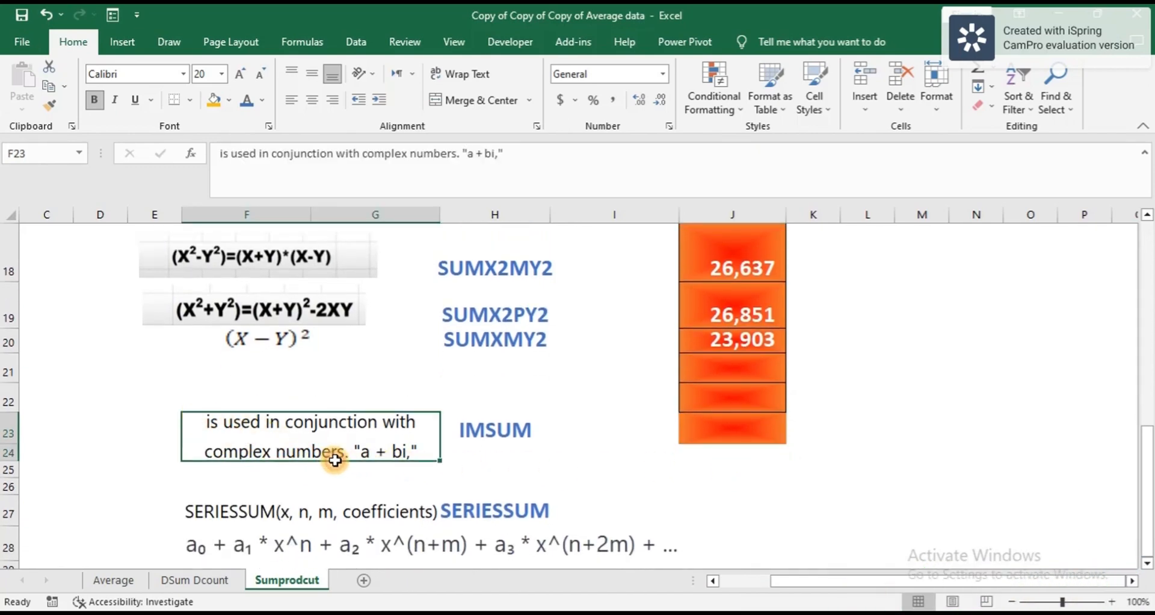
{"action": "left_click", "coordinate": [615, 463]}
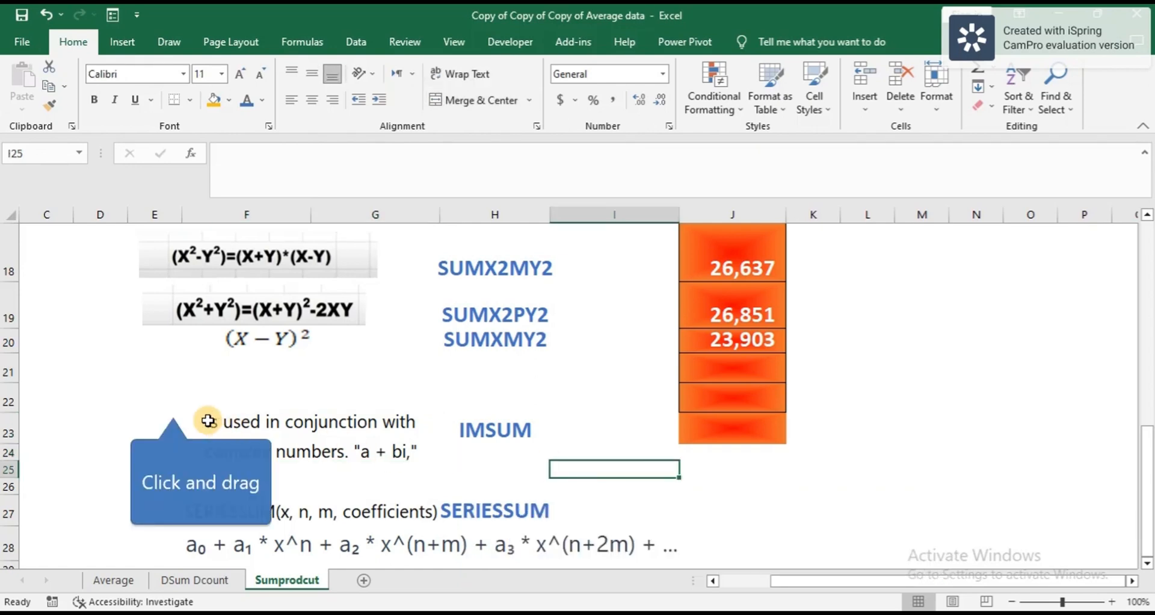
{"action": "left_click_drag", "start_coordinate": [172, 407], "coordinate": [538, 466]}
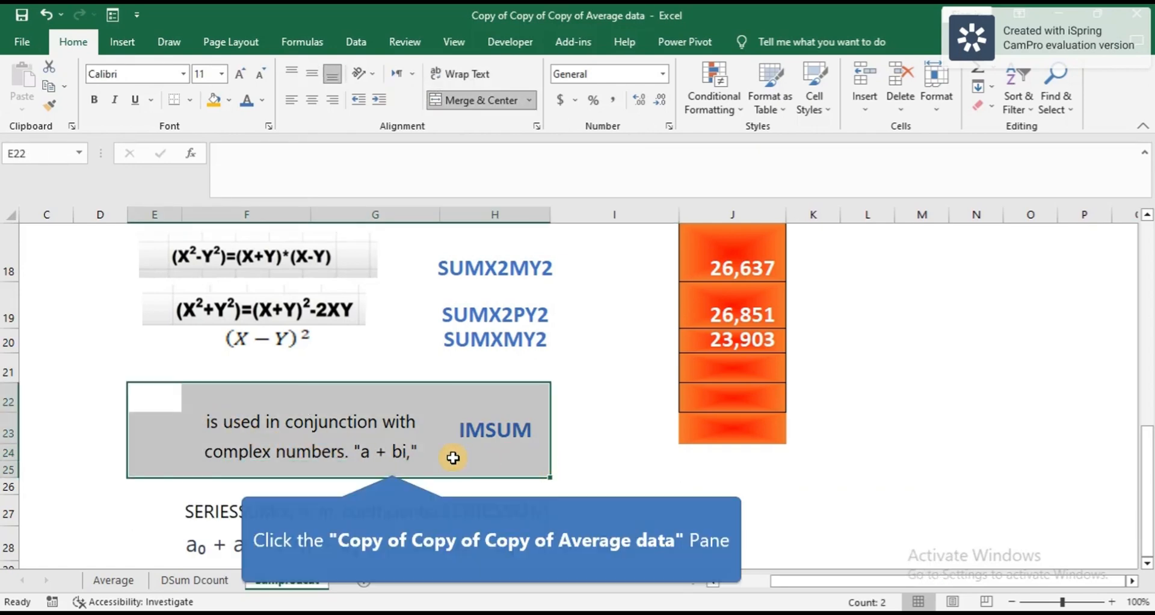
{"action": "left_click", "coordinate": [392, 462]}
{"action": "left_click", "coordinate": [490, 466]}
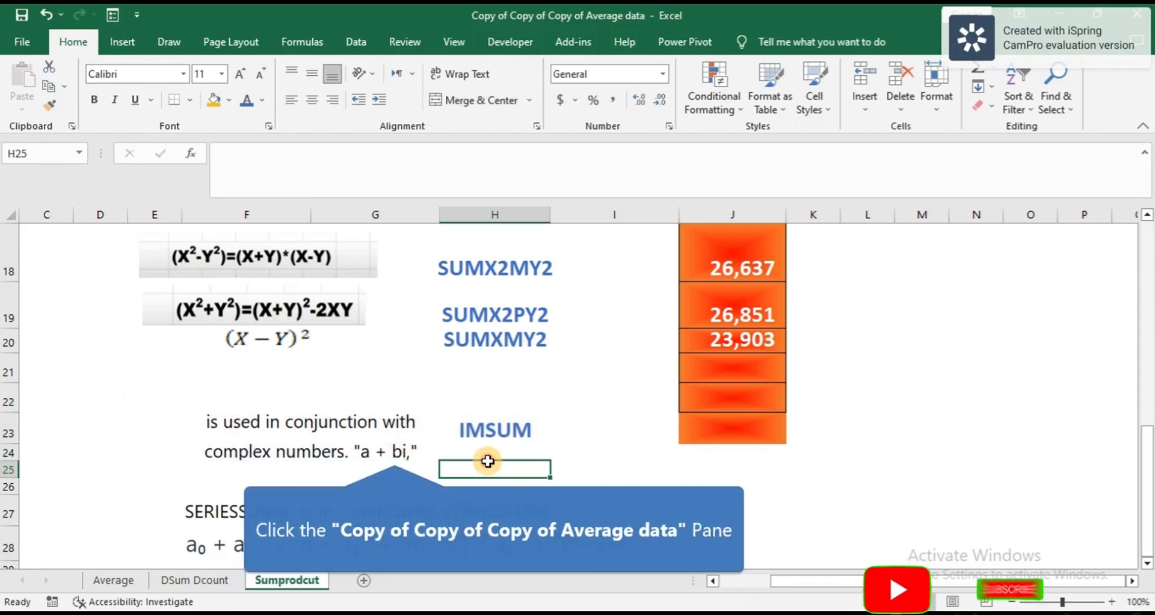
{"action": "left_click", "coordinate": [397, 453]}
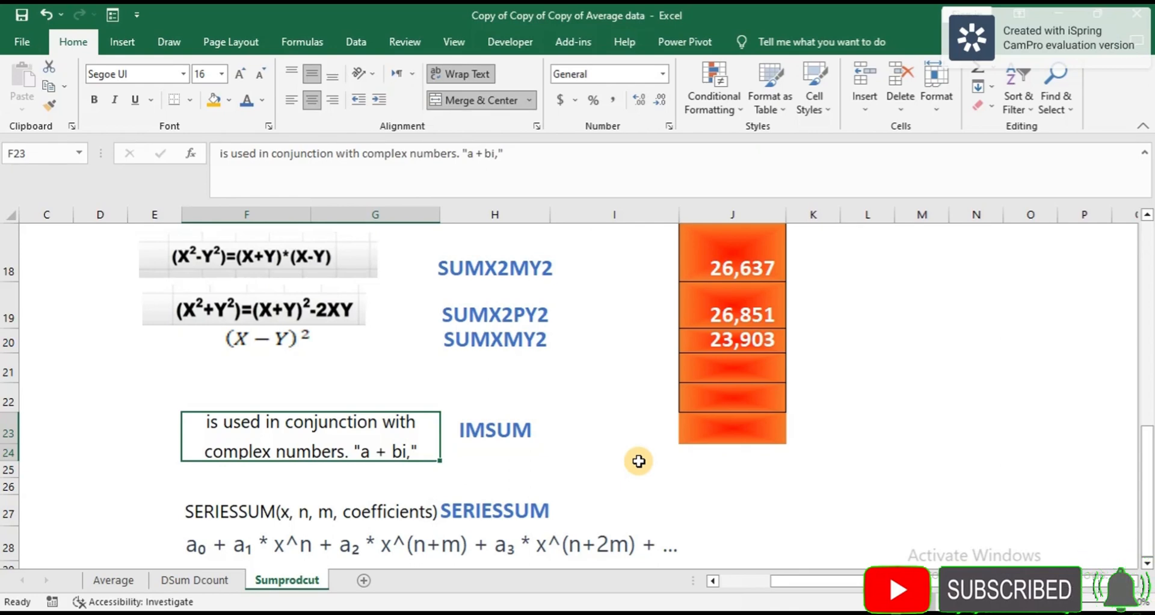
{"action": "left_click", "coordinate": [399, 457]}
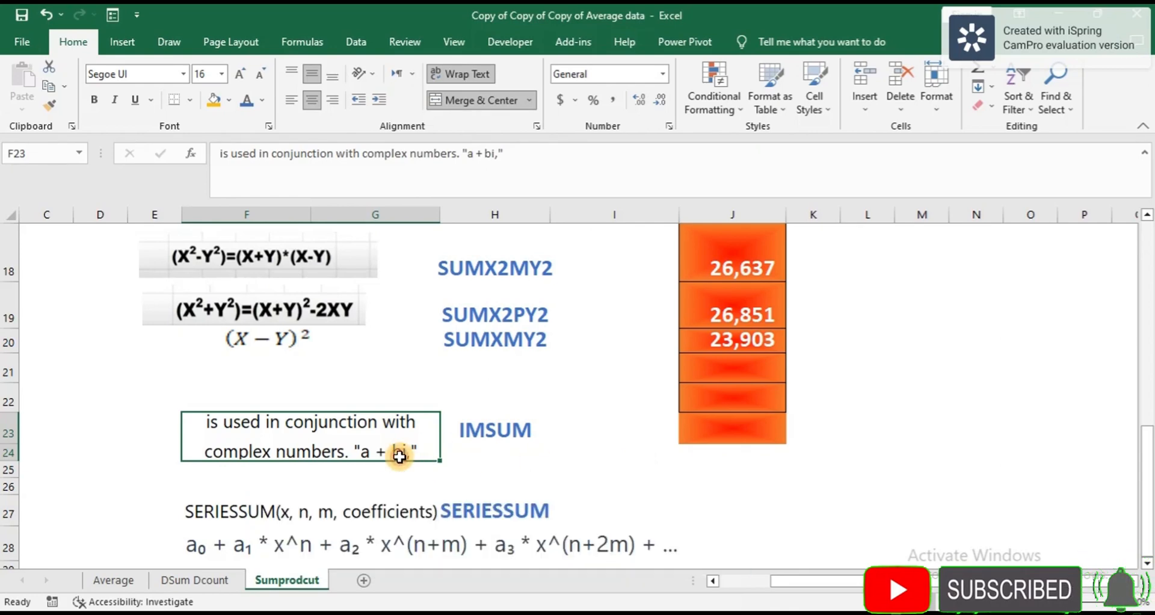
{"action": "scroll", "coordinate": [400, 457], "scroll_direction": "down", "scroll_amount": 1}
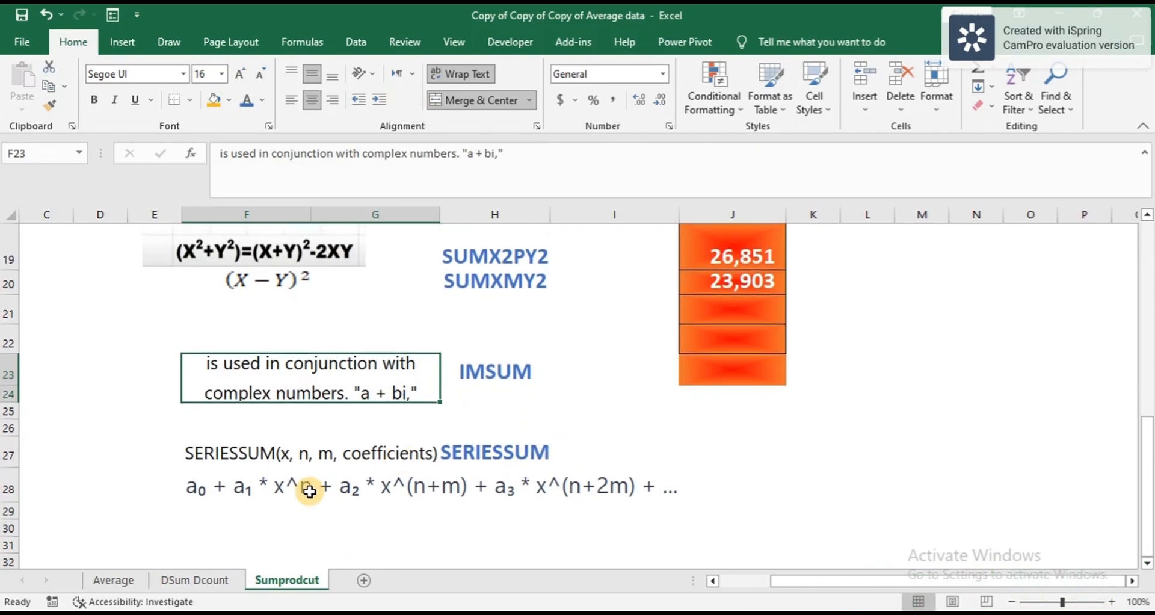
{"action": "scroll", "coordinate": [309, 492], "scroll_direction": "down", "scroll_amount": 1}
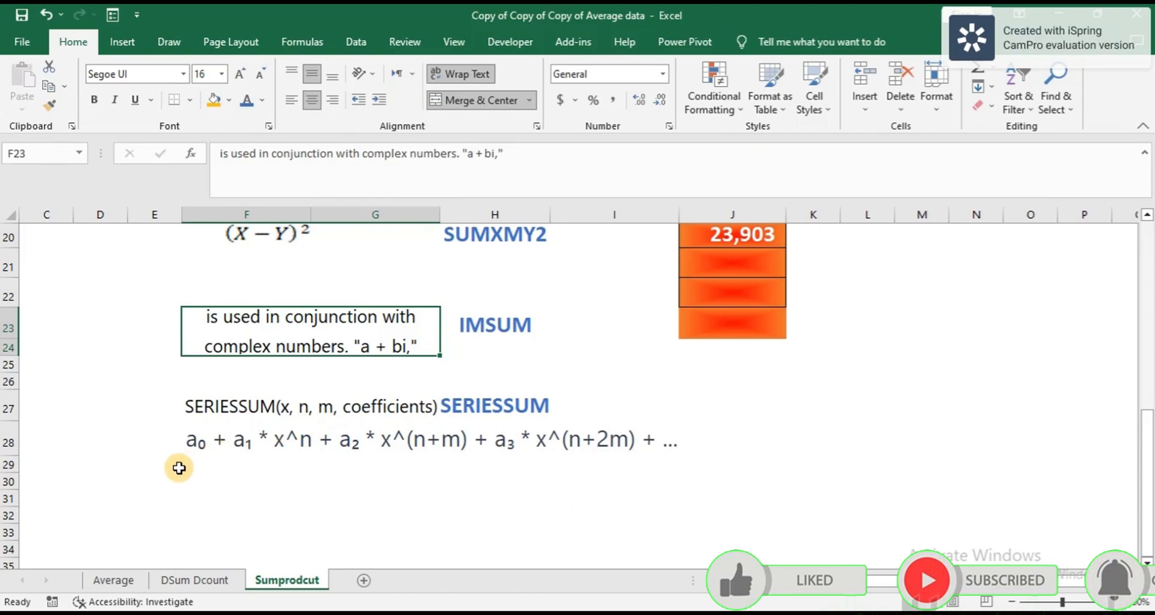
{"action": "left_click", "coordinate": [195, 448]}
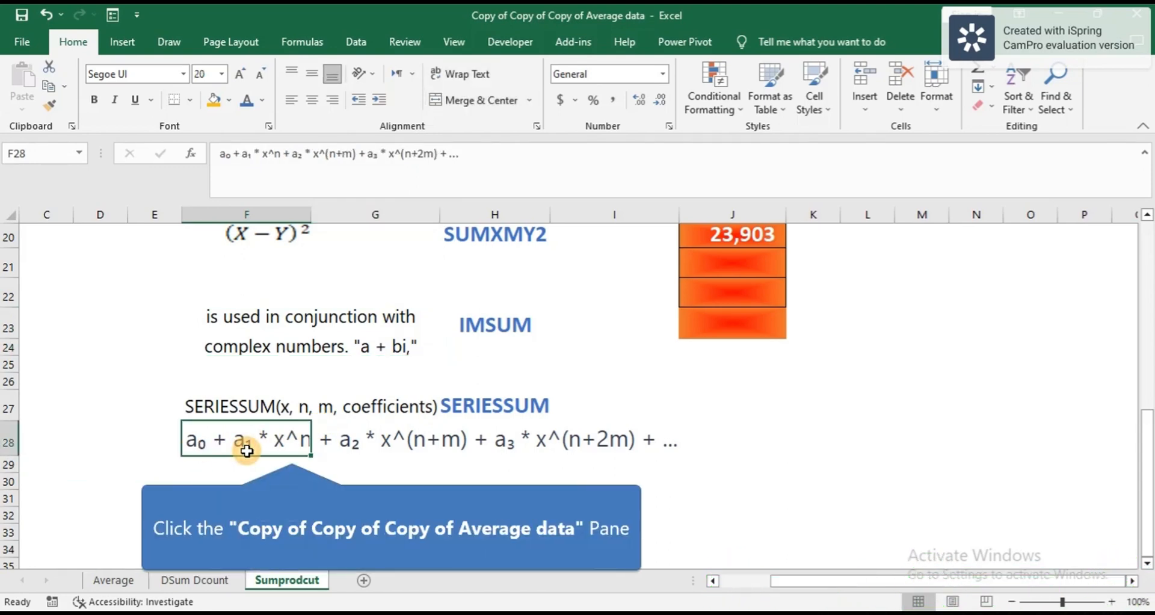
{"action": "left_click", "coordinate": [291, 452]}
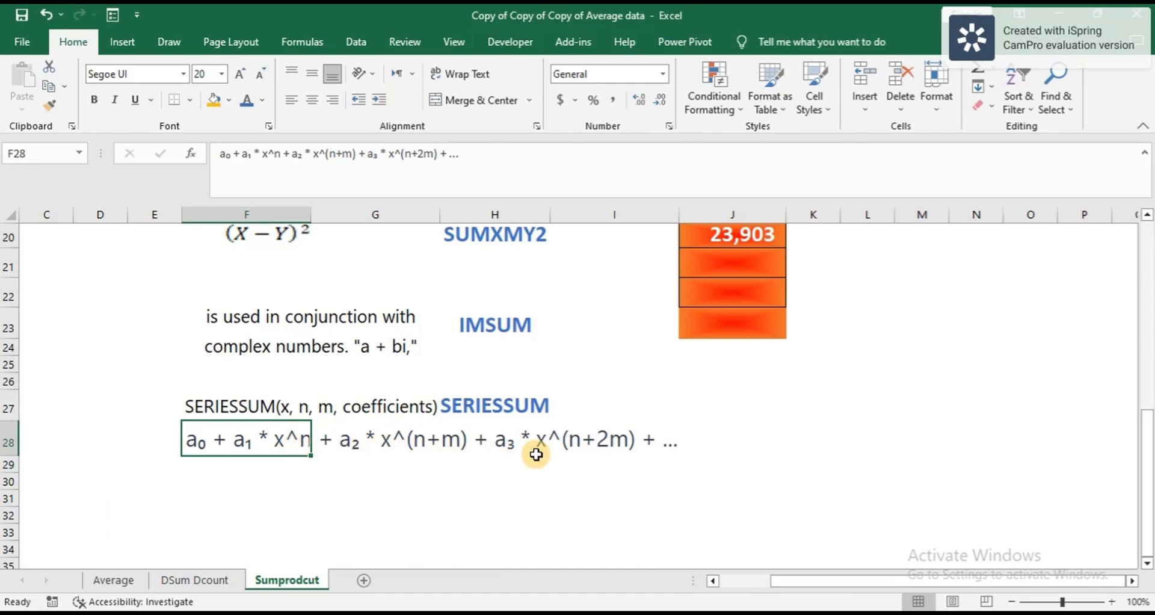
{"action": "scroll", "coordinate": [680, 437], "scroll_direction": "up", "scroll_amount": 1}
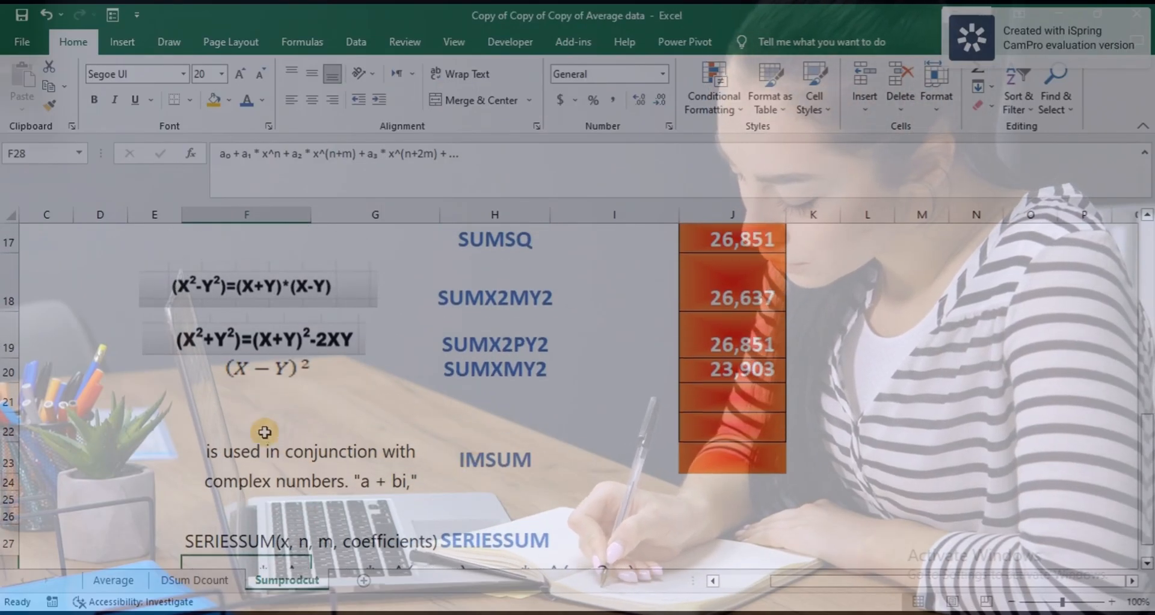
{"action": "left_click_drag", "start_coordinate": [259, 429], "coordinate": [655, 545]}
{"action": "scroll", "coordinate": [819, 454], "scroll_direction": "up", "scroll_amount": 2}
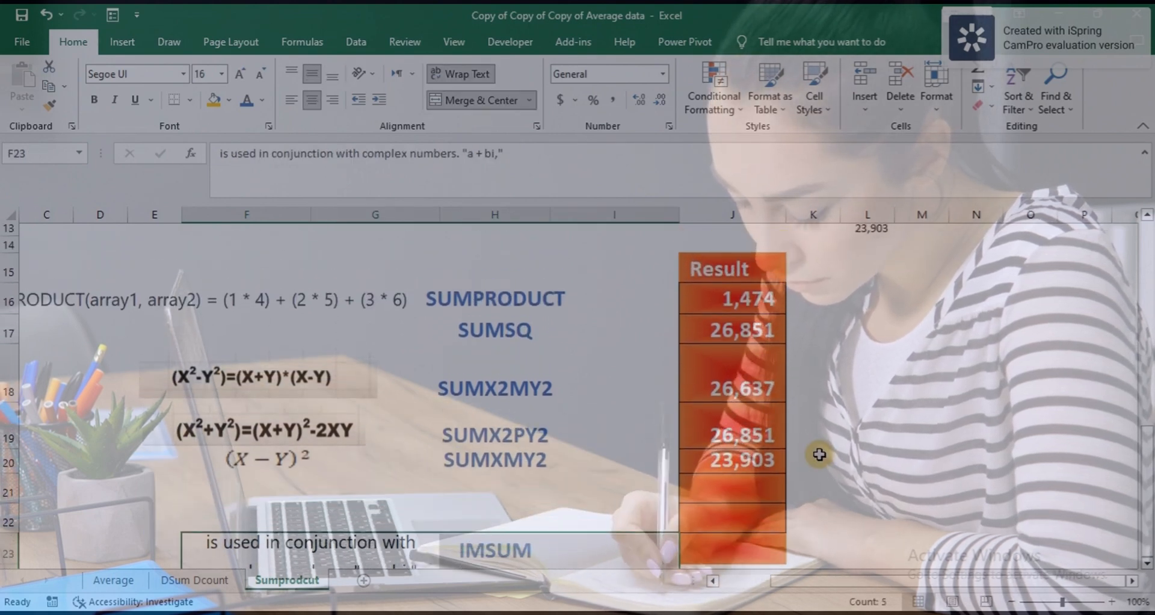
{"action": "scroll", "coordinate": [819, 454], "scroll_direction": "up", "scroll_amount": 2}
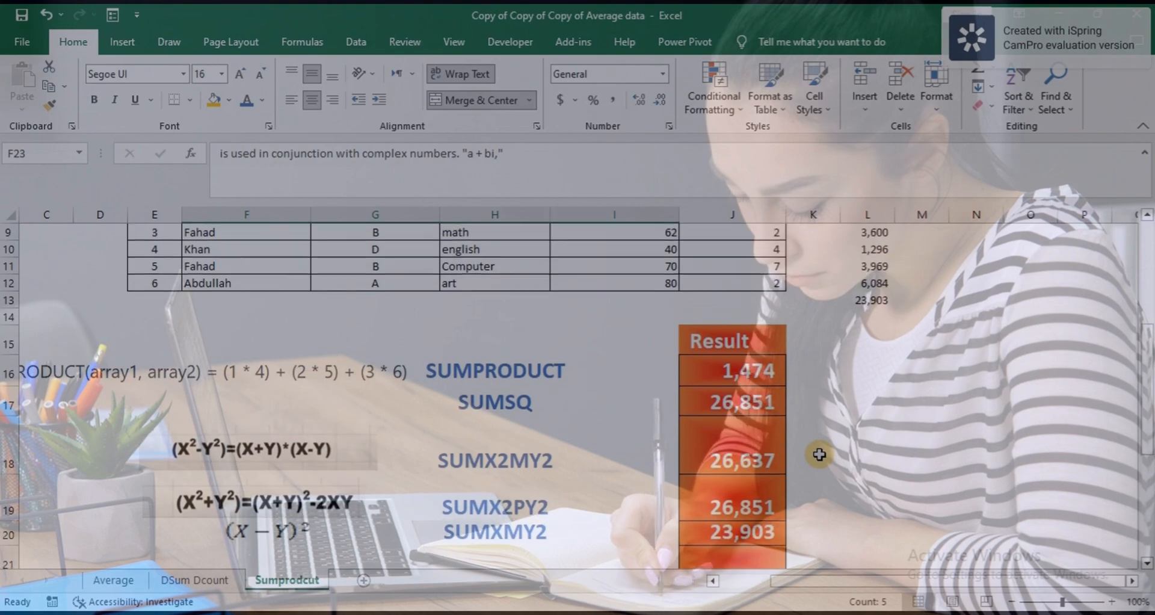
{"action": "scroll", "coordinate": [819, 455], "scroll_direction": "up", "scroll_amount": 2}
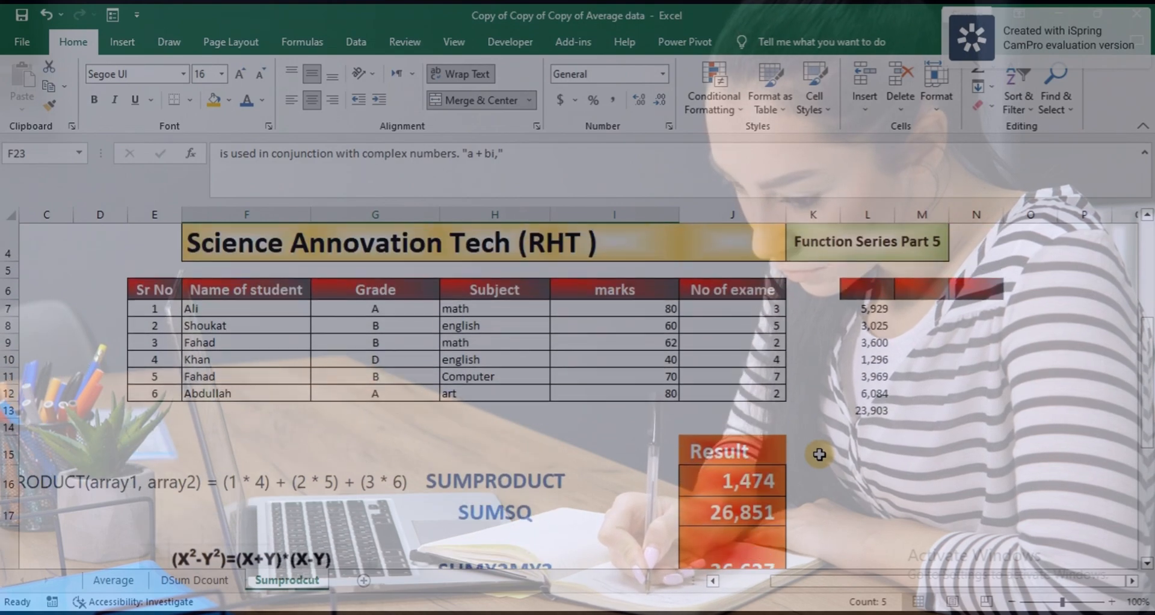
{"action": "scroll", "coordinate": [820, 454], "scroll_direction": "down", "scroll_amount": 1}
{"action": "scroll", "coordinate": [819, 455], "scroll_direction": "up", "scroll_amount": 2}
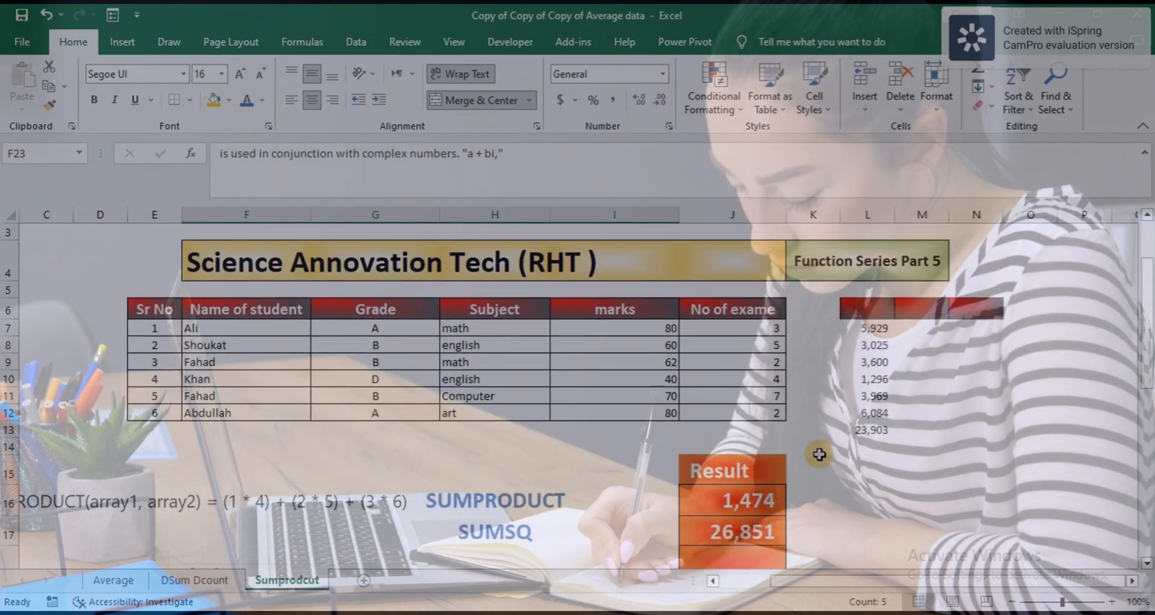